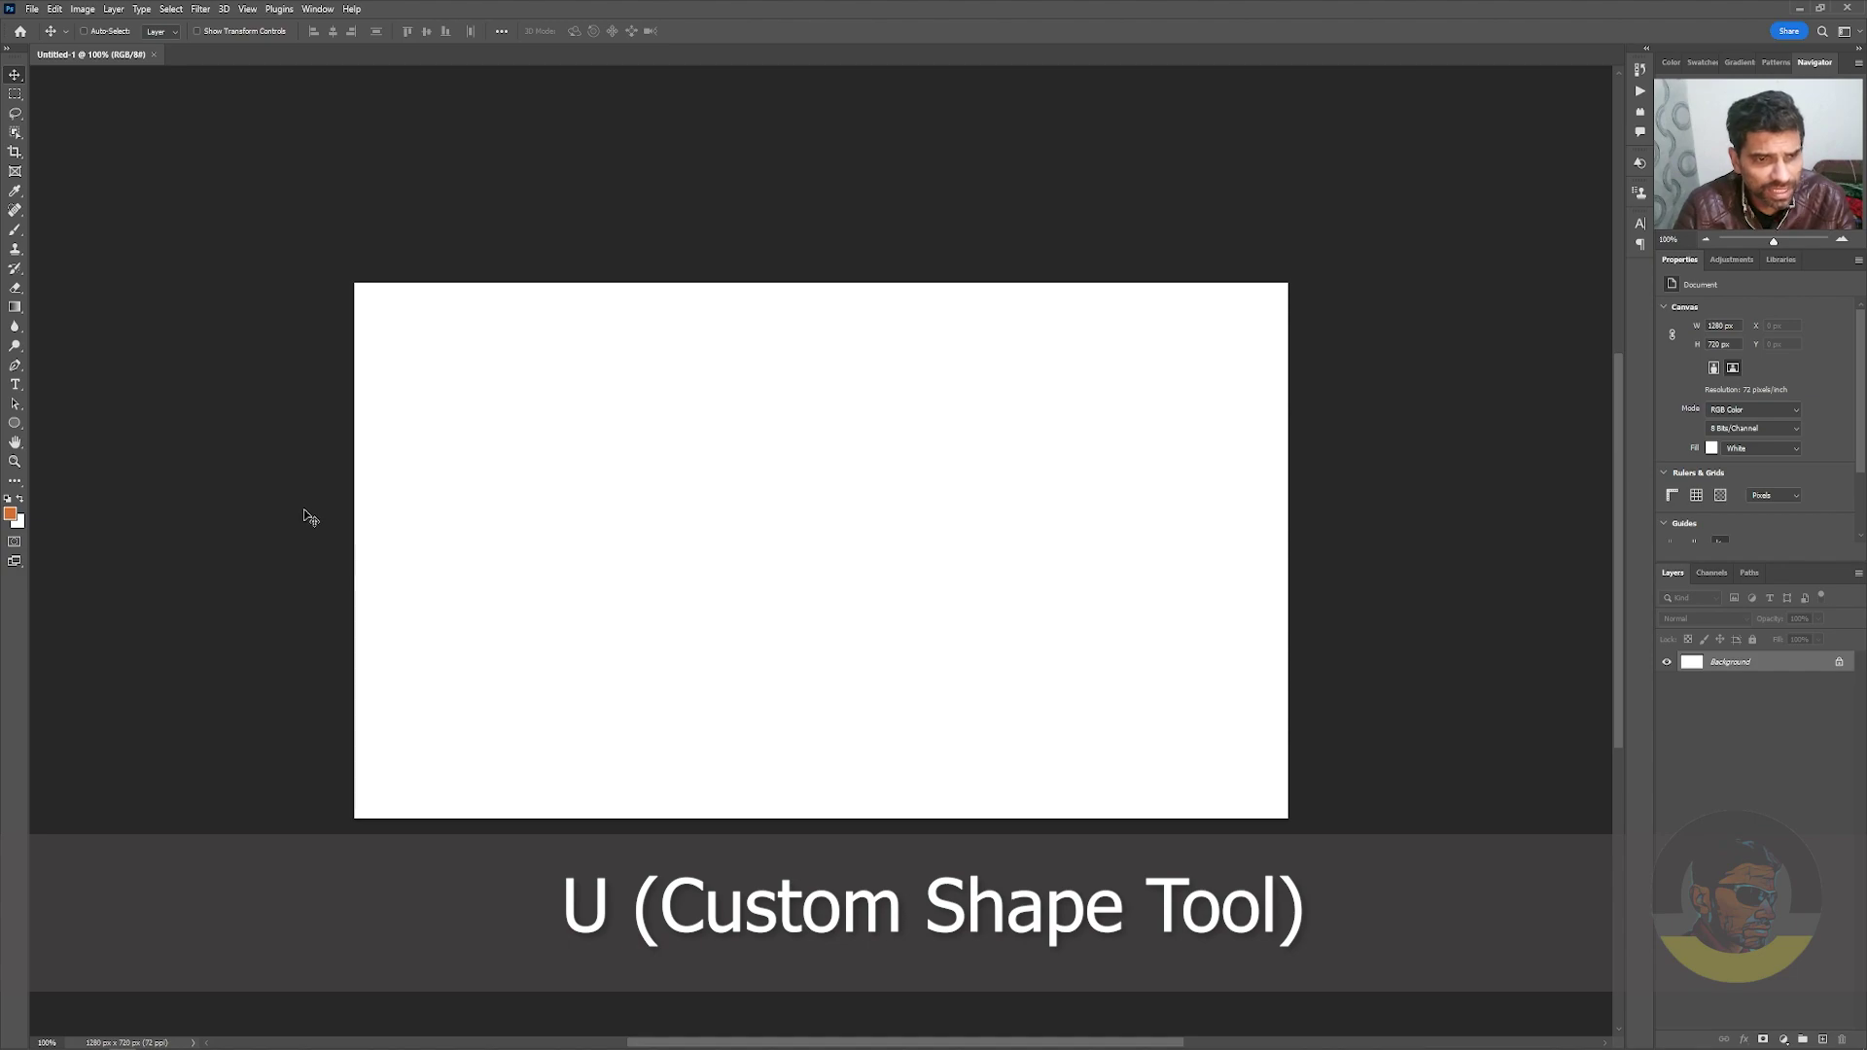
Step: Switch to the Custom Shape Tool from the shape tools group
key(u)
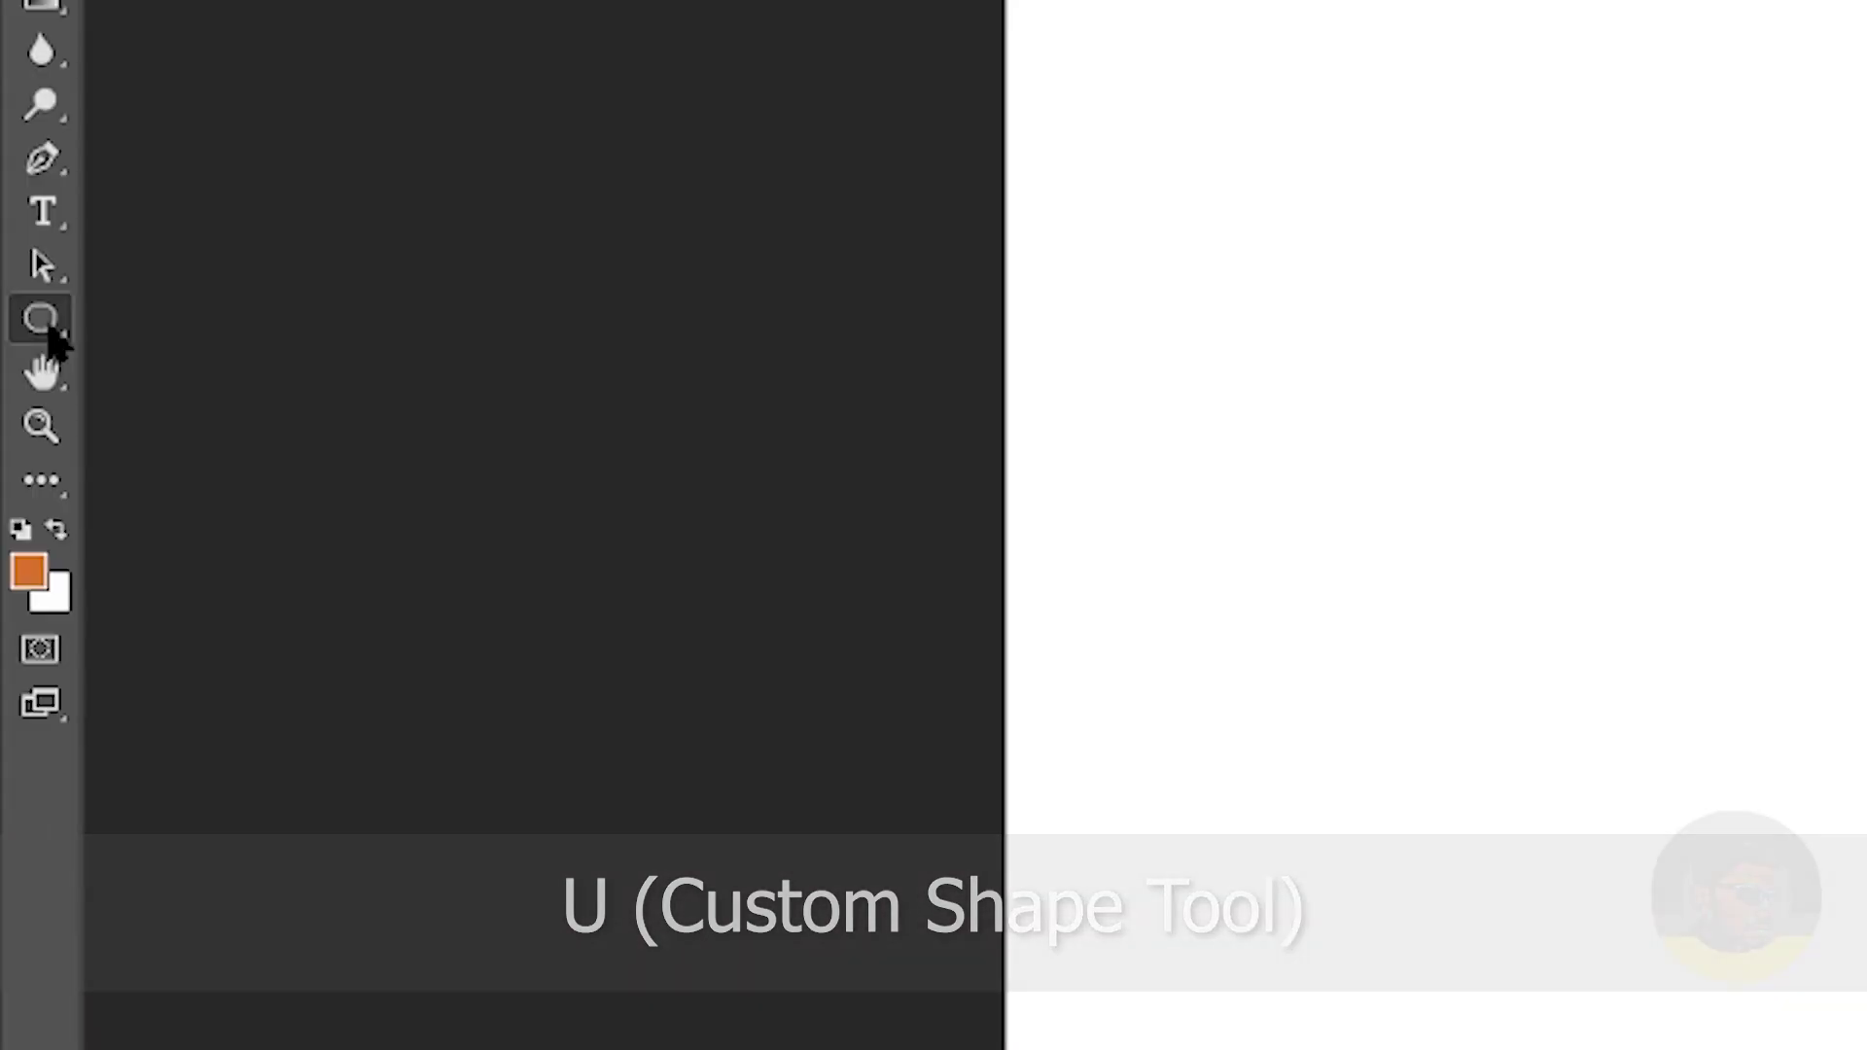
right_click(17, 427)
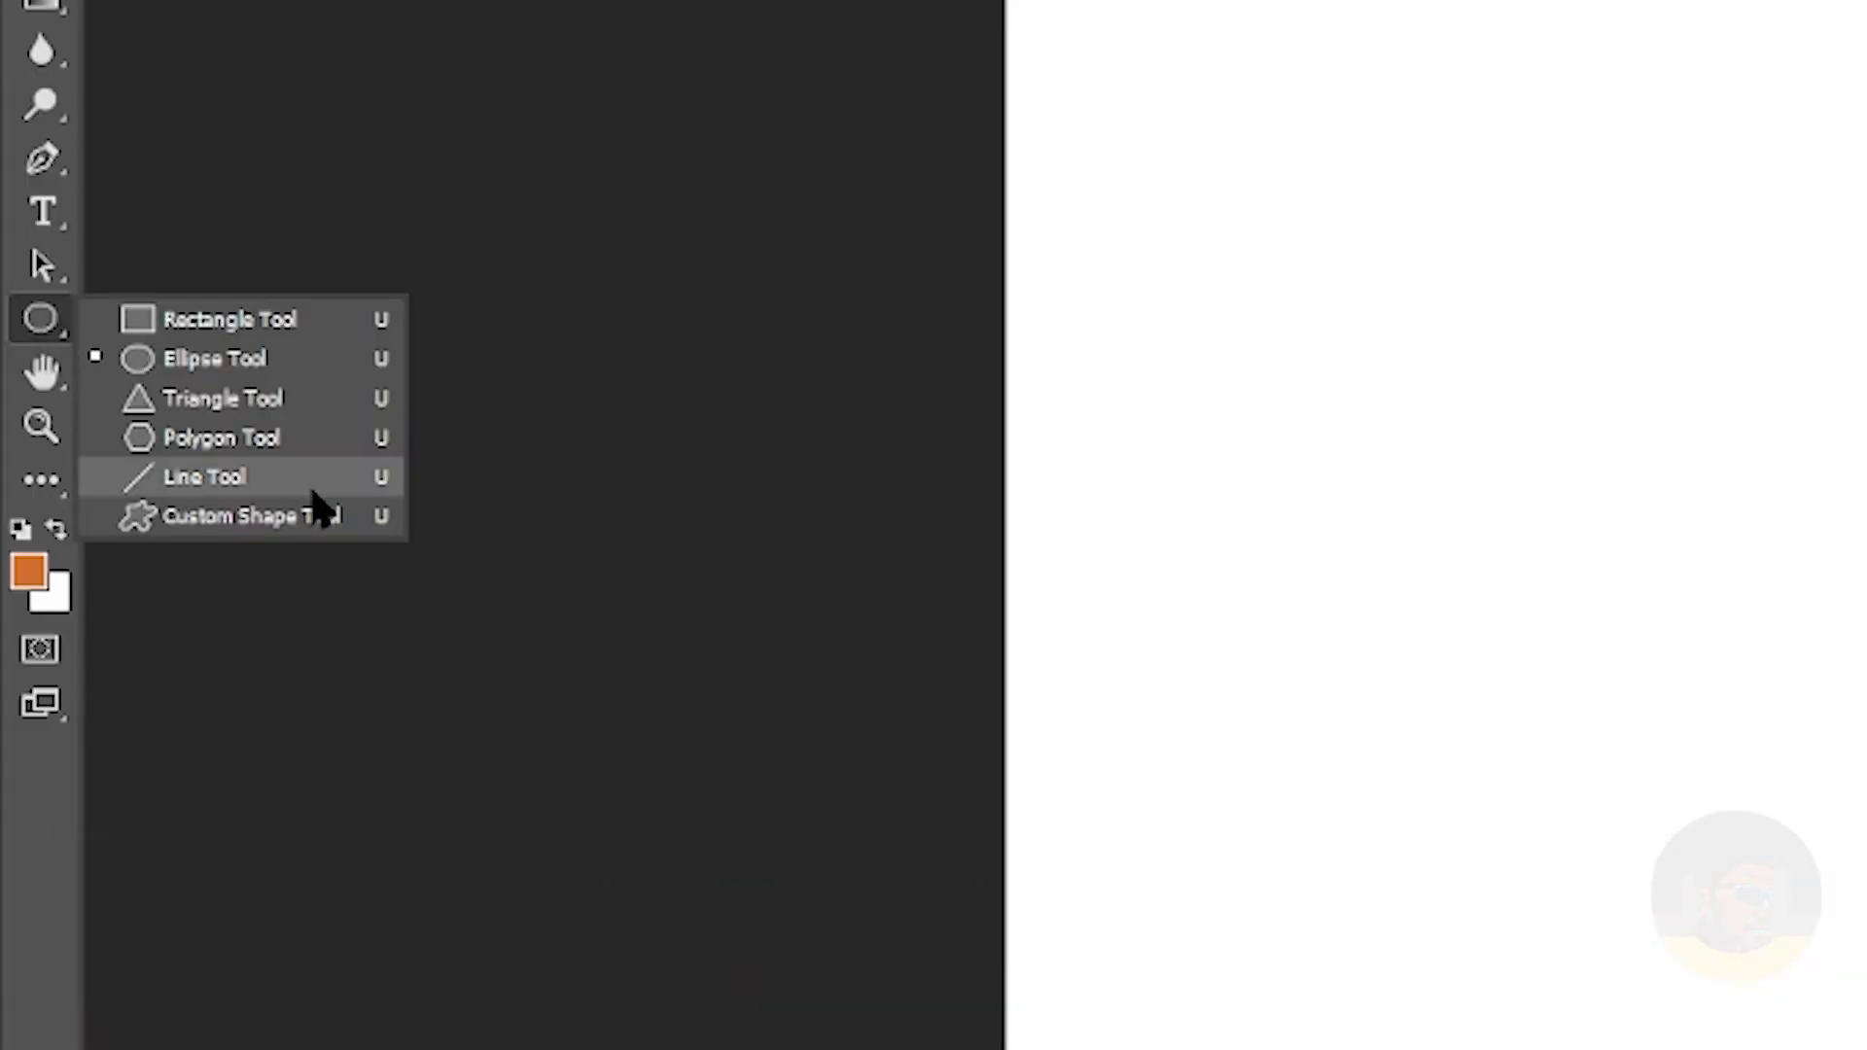
click(120, 501)
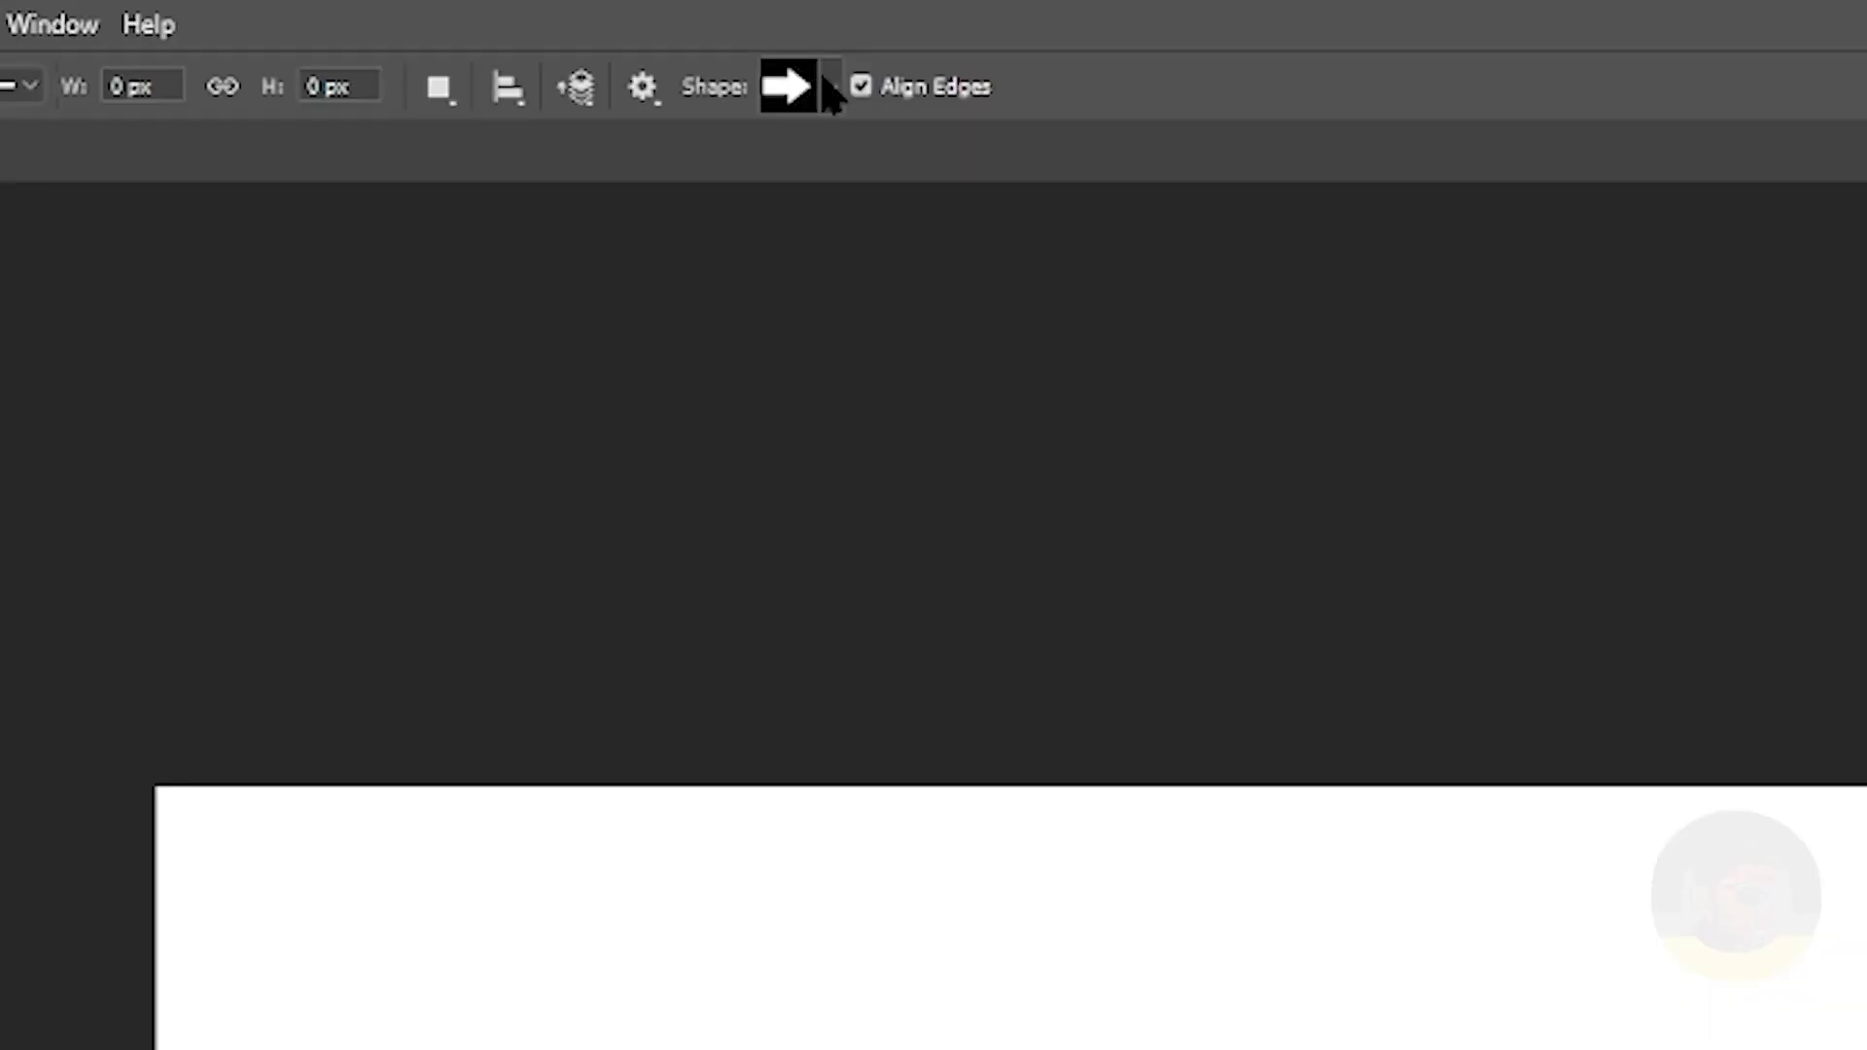
Step: Pick Rabbit from Legacy Shapes and More > All Legacy Default Shapes > Animals
click(828, 88)
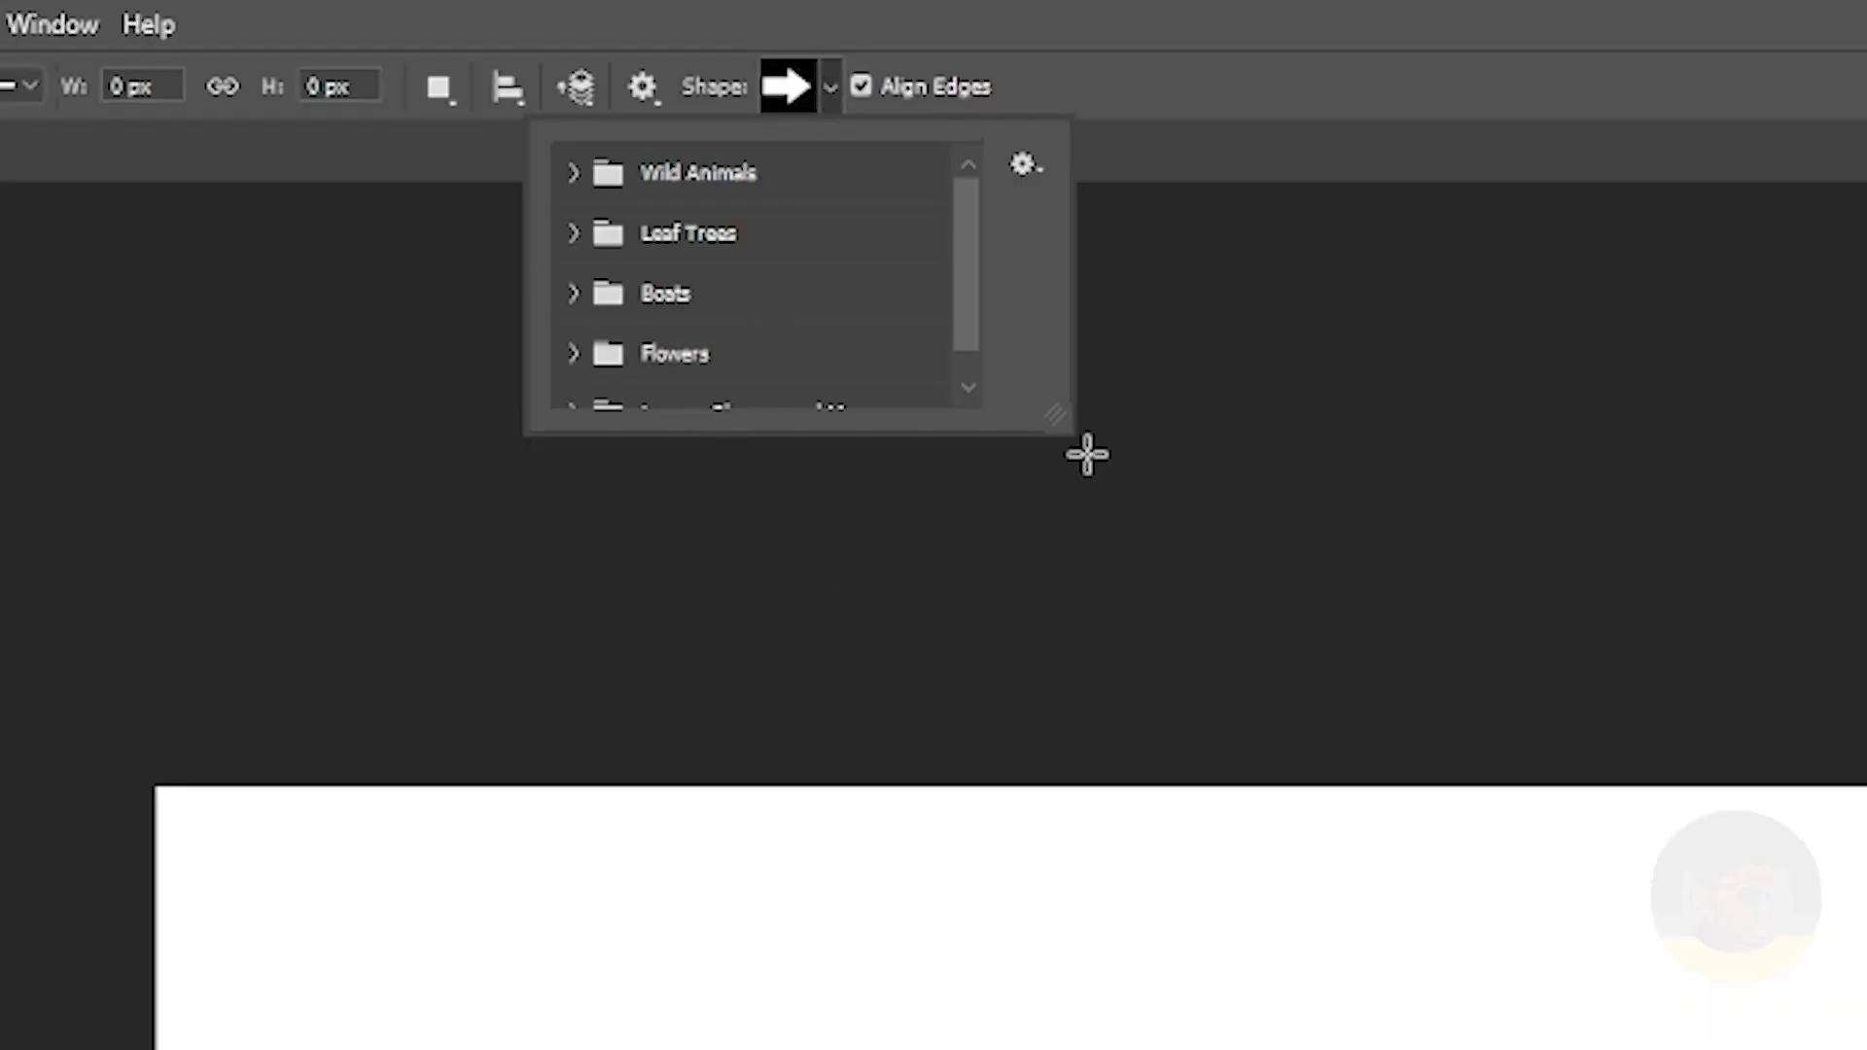
drag(1050, 416, 1269, 744)
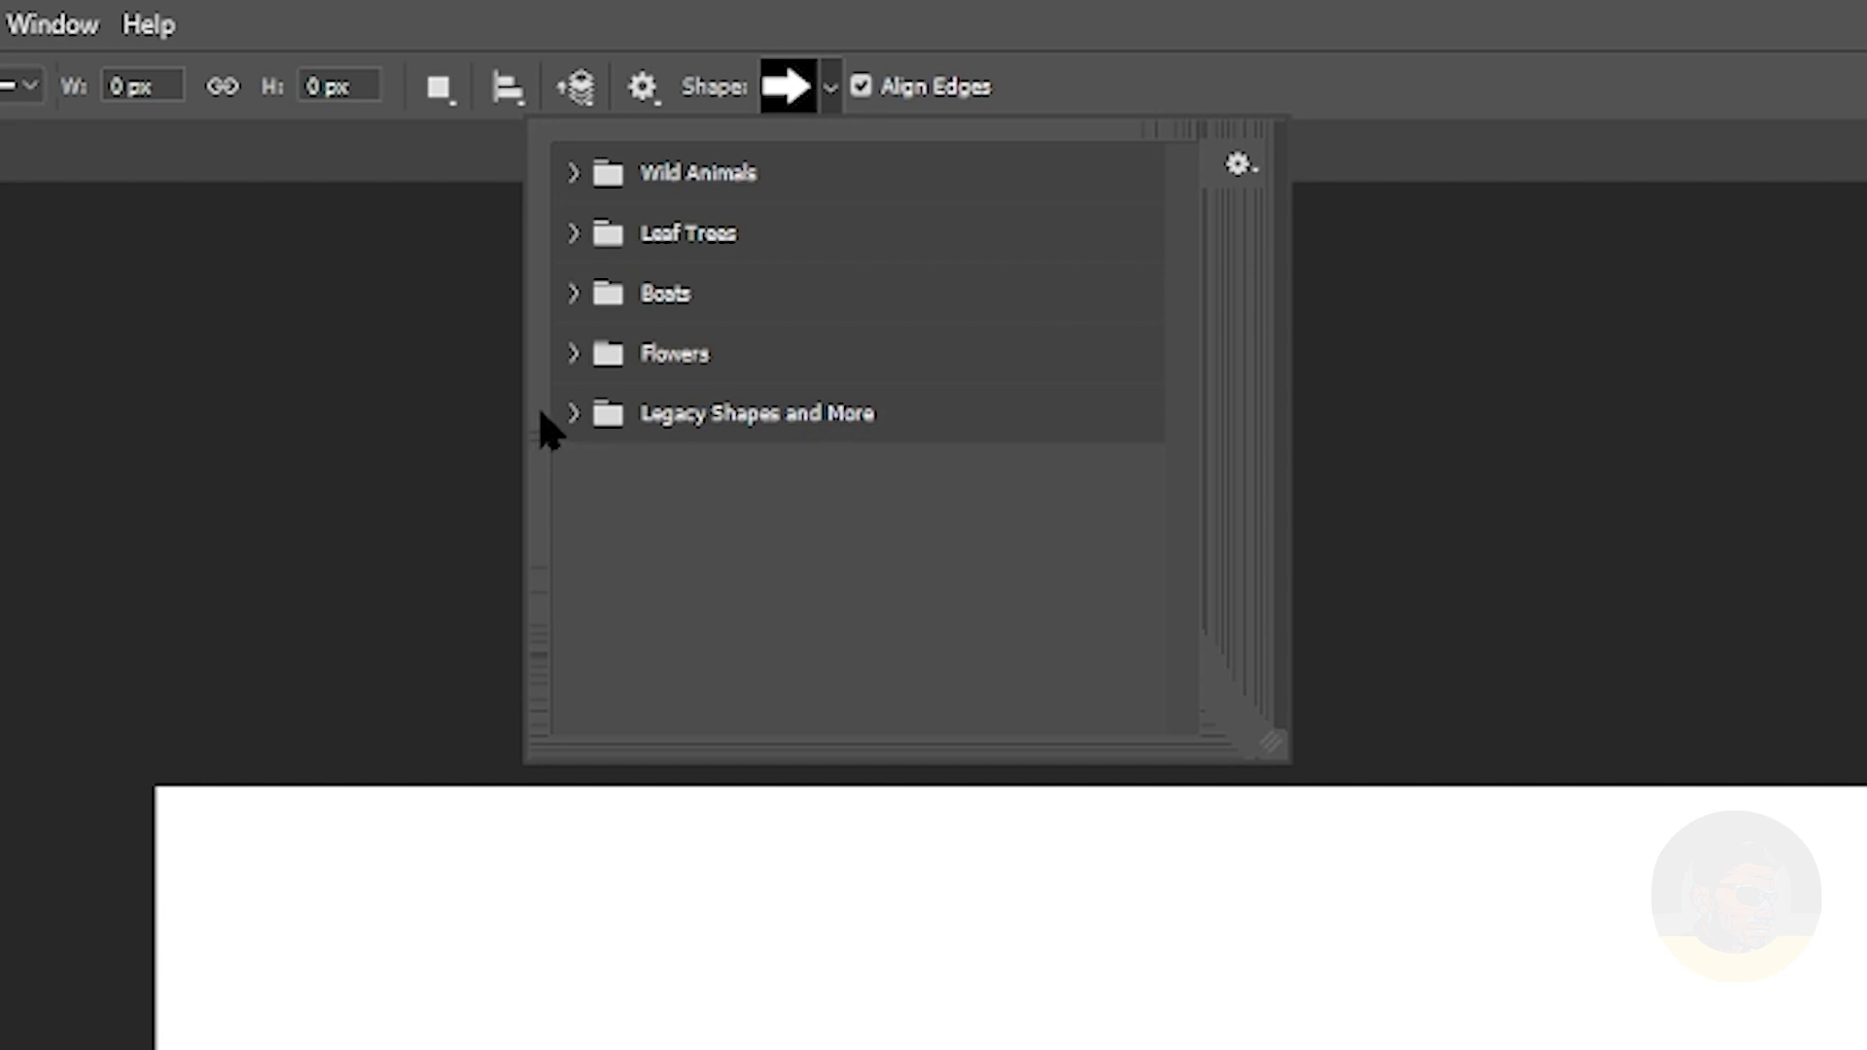
click(572, 416)
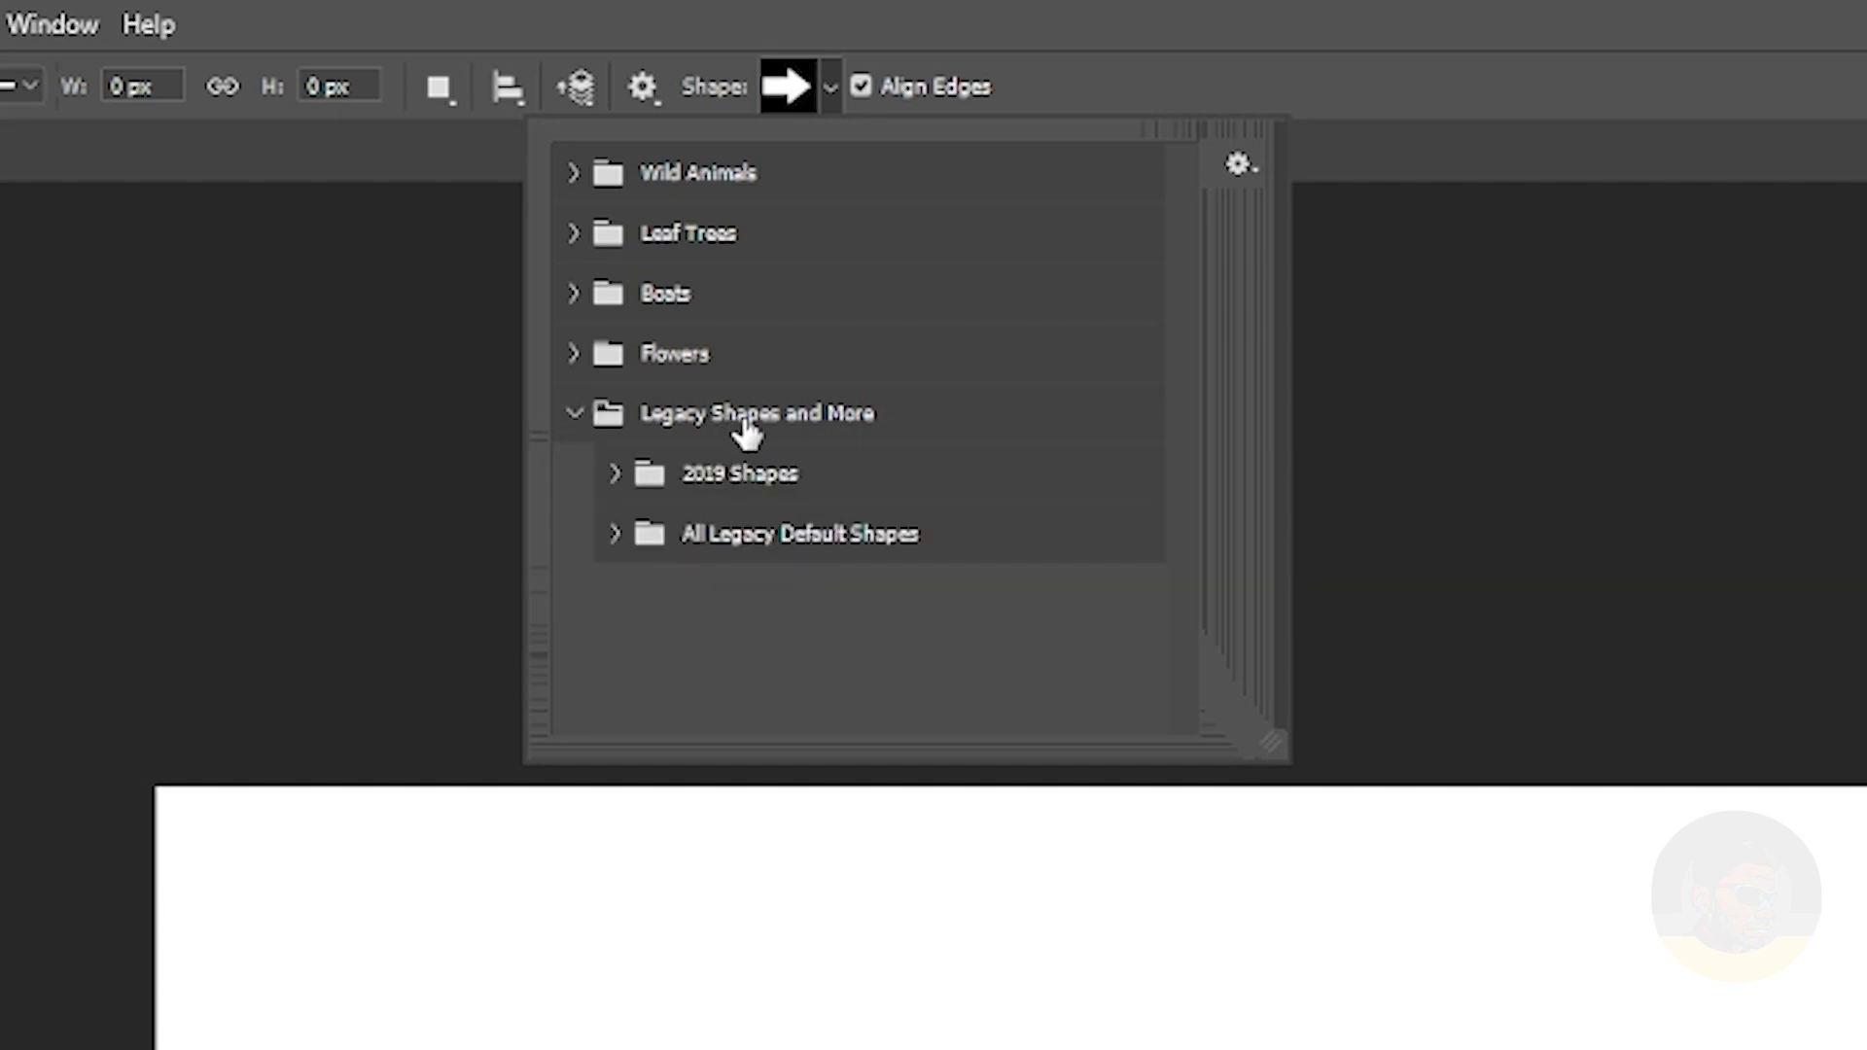
click(616, 534)
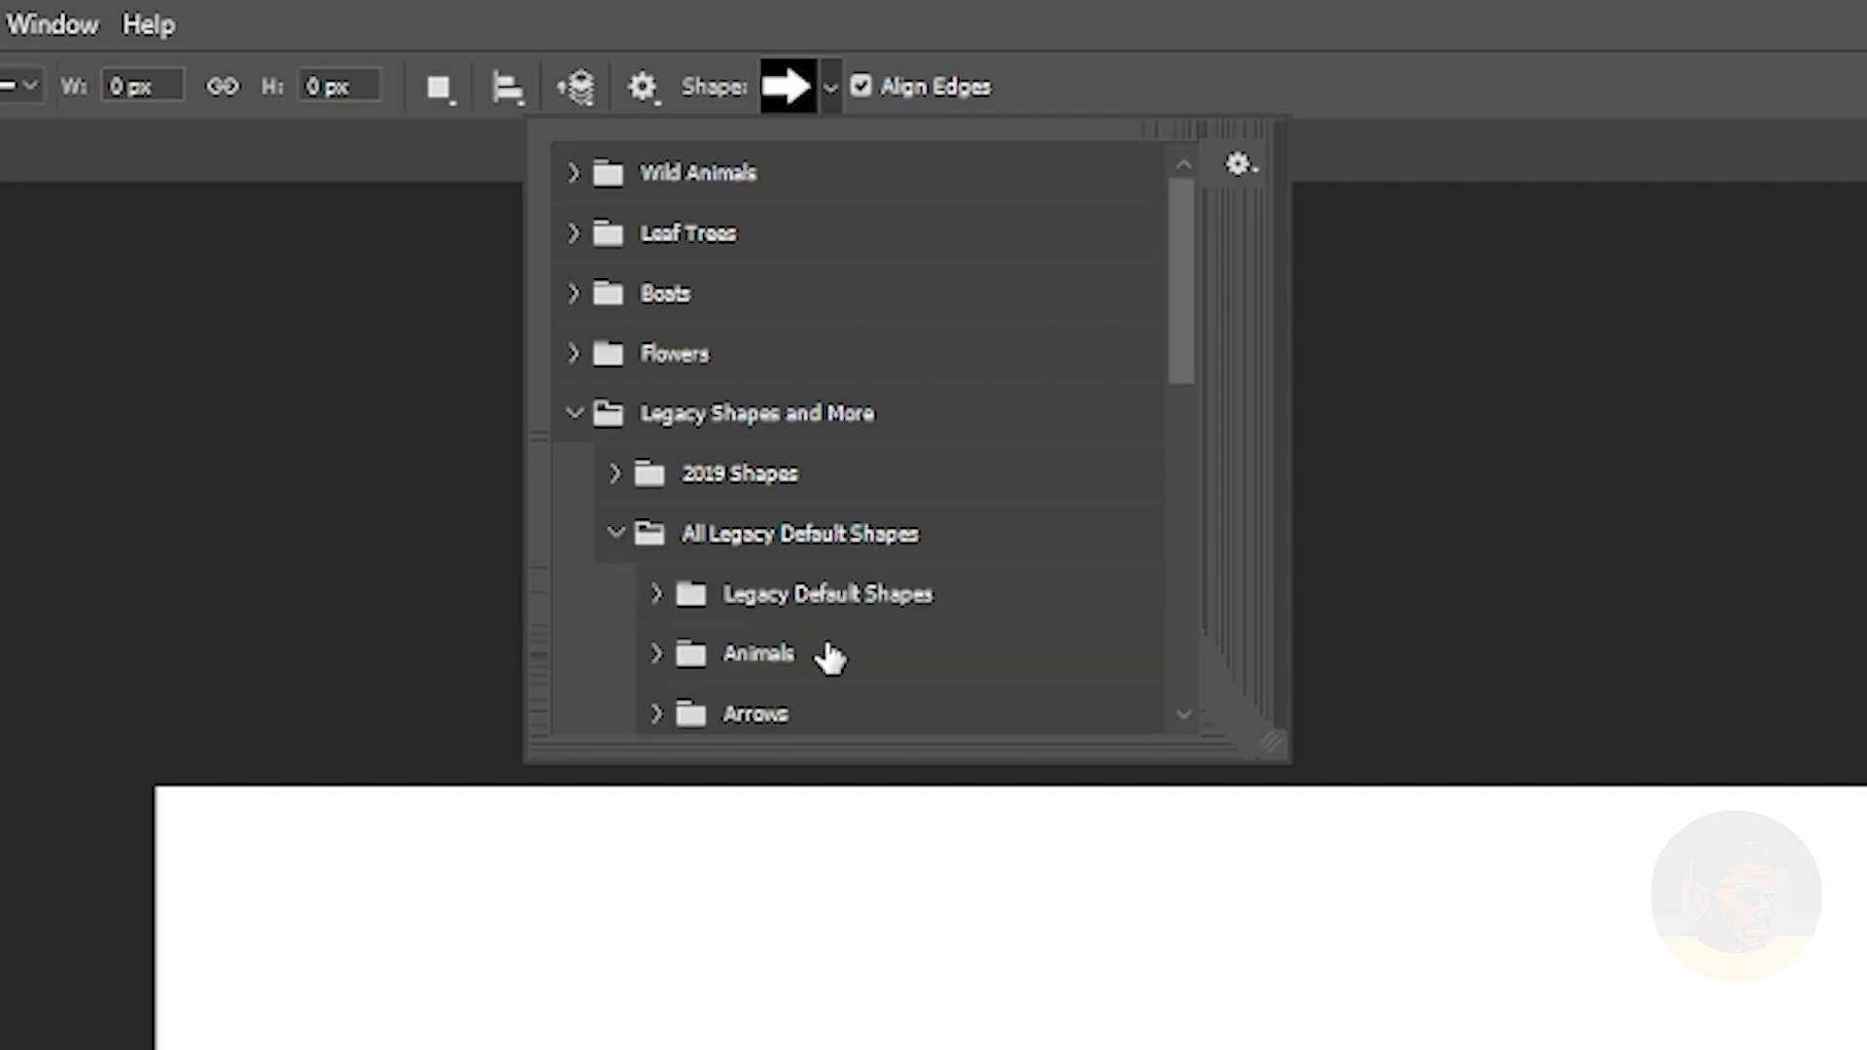
drag(1183, 291, 1167, 382)
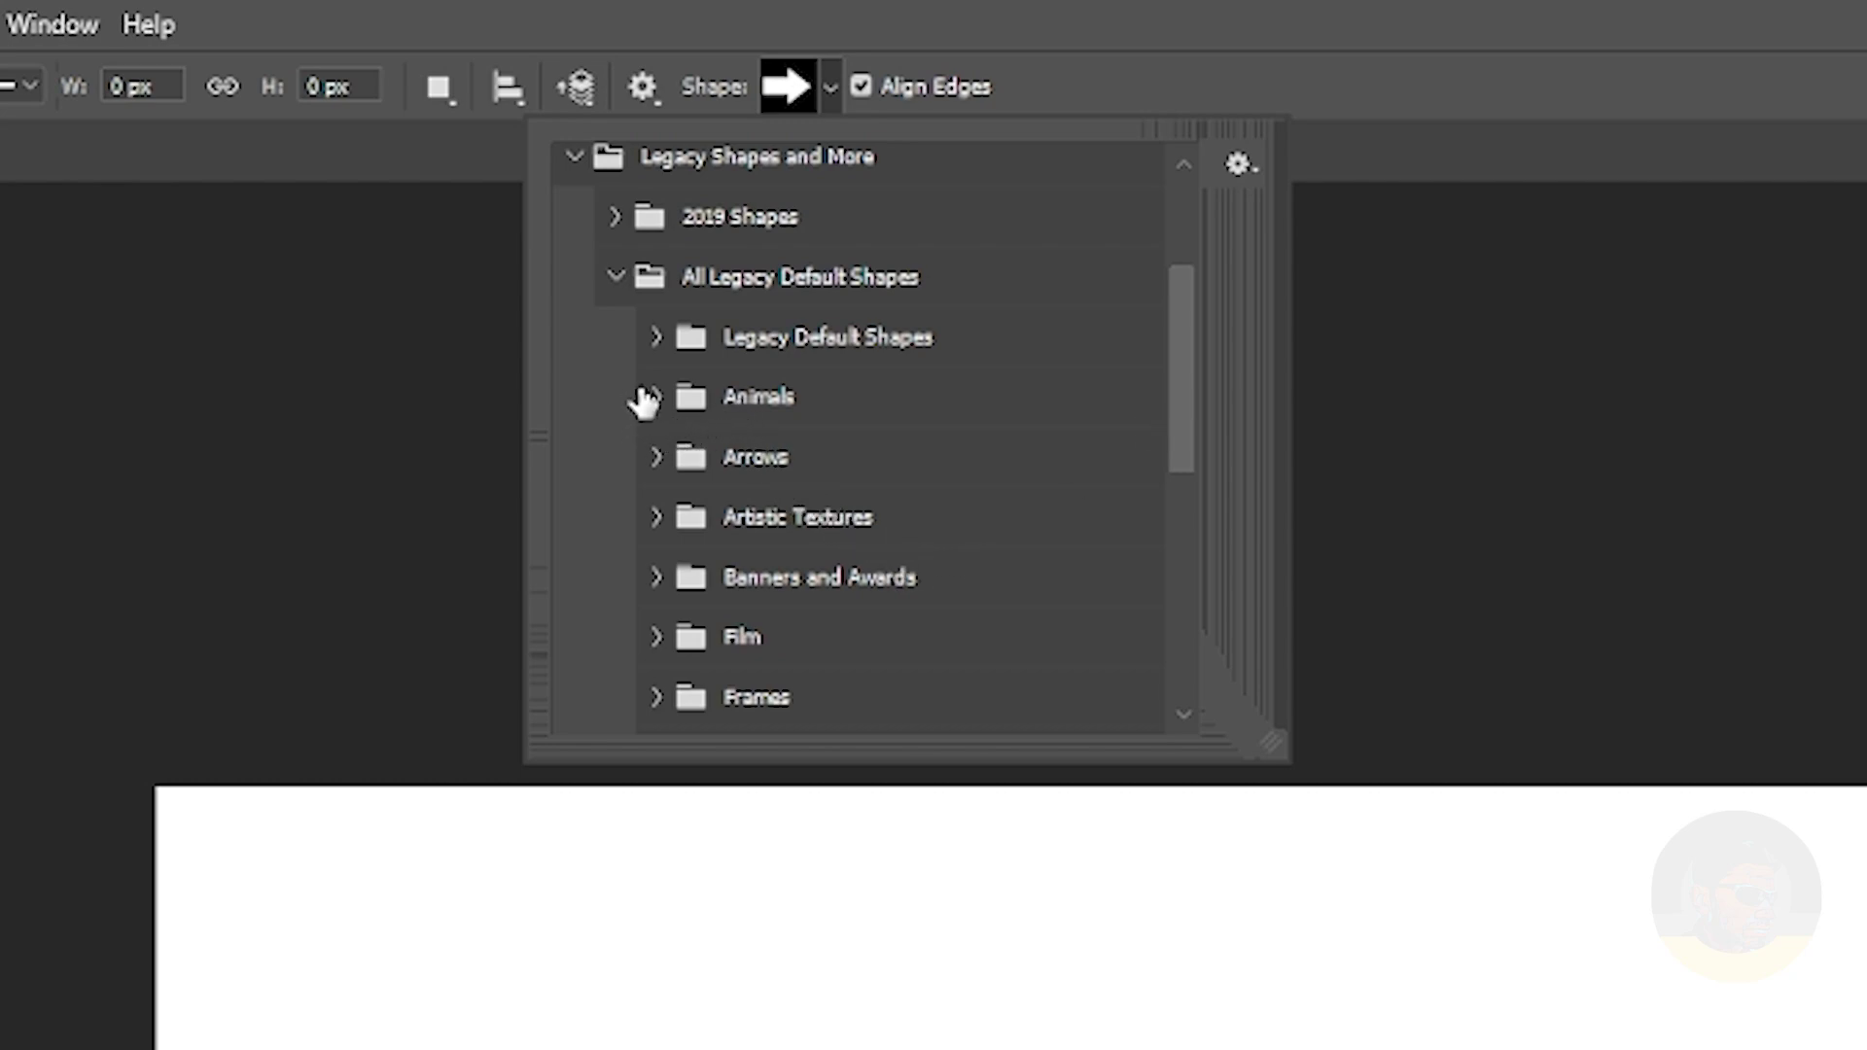
click(658, 399)
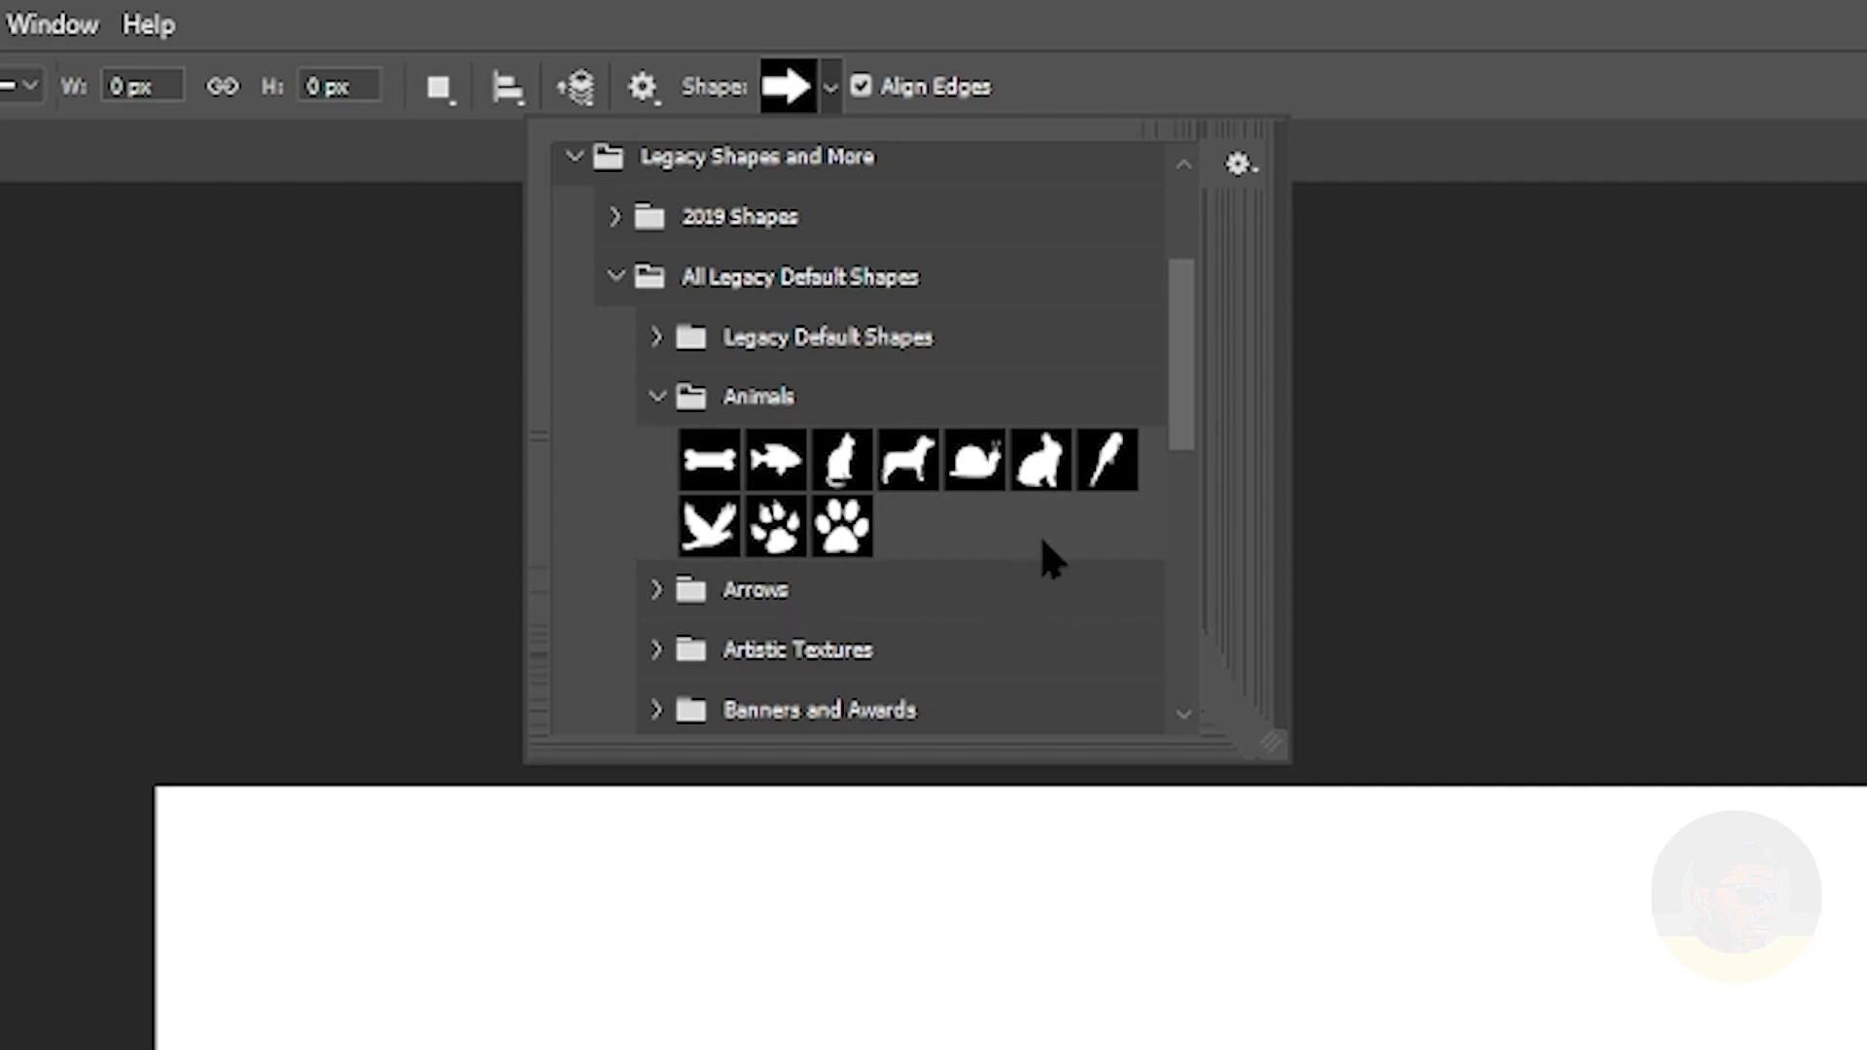
click(1039, 462)
click(1318, 10)
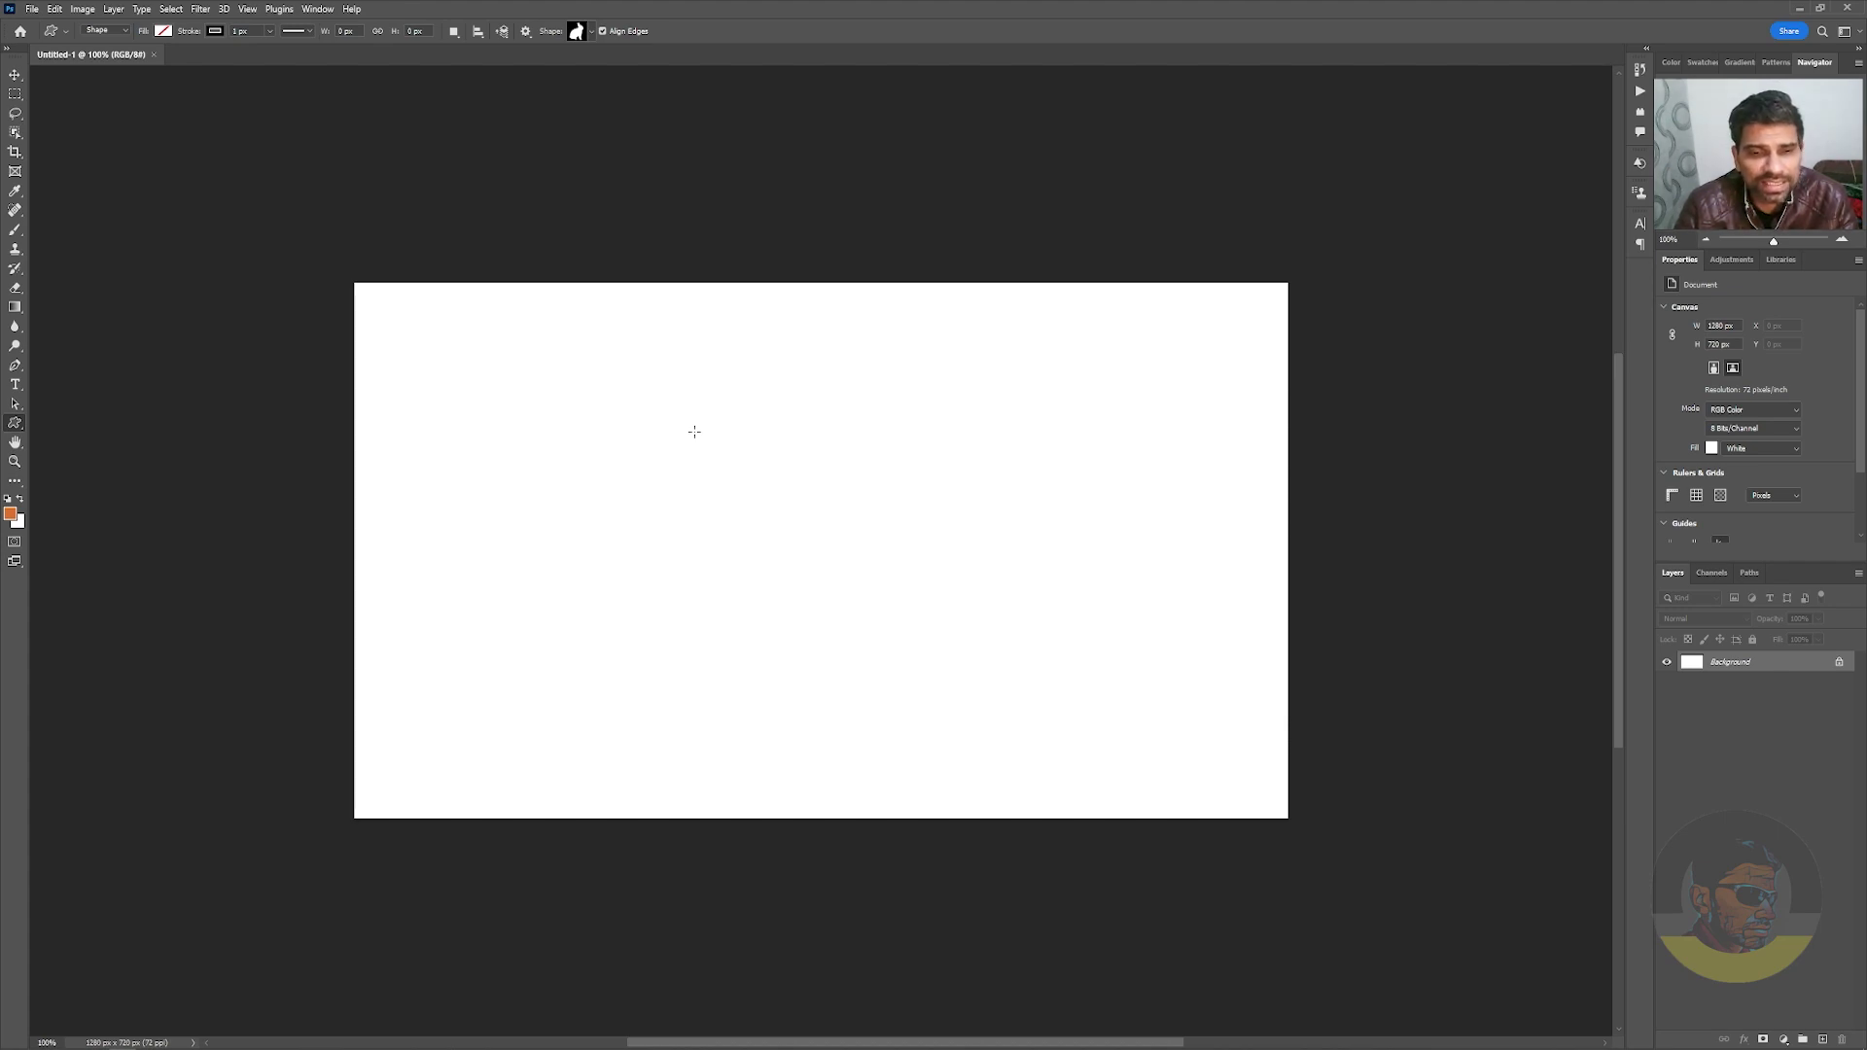
Step: Draw a roughly 200 × 236 px rabbit mid-canvas and give it an orange fill
drag(783, 457, 951, 638)
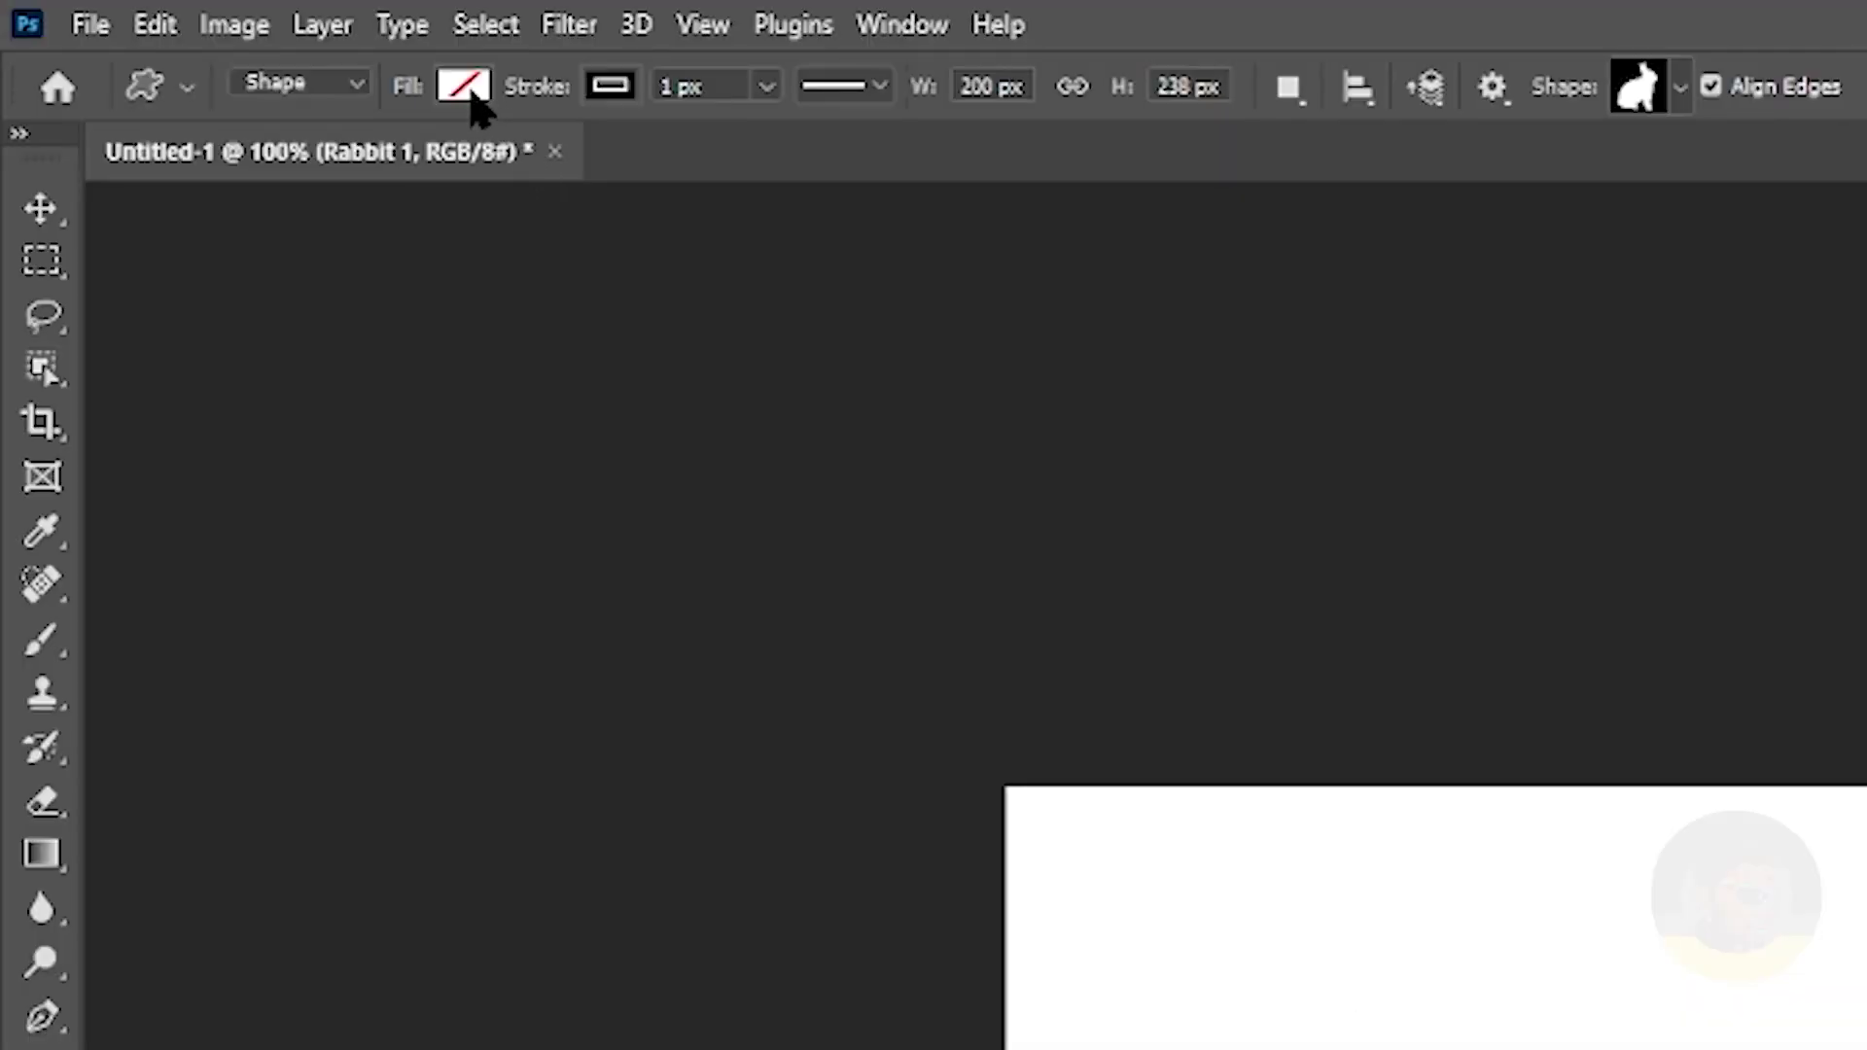
click(163, 31)
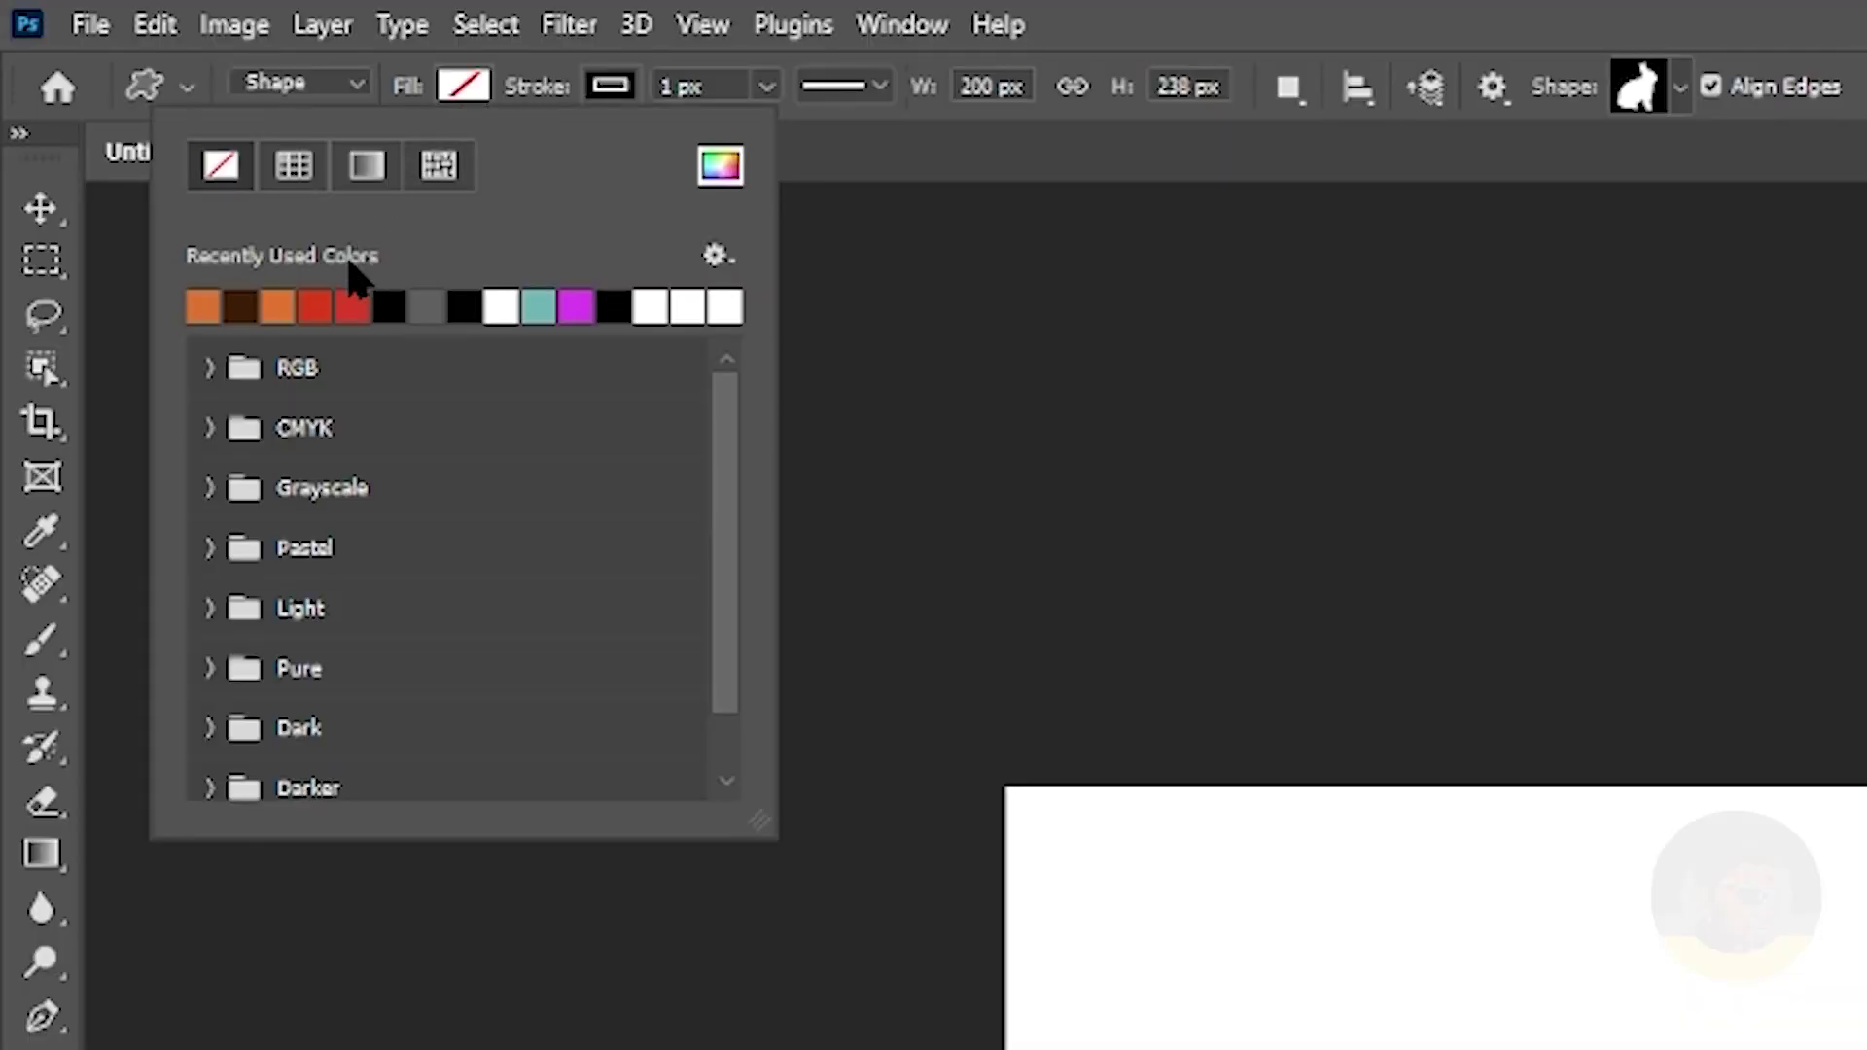
click(279, 305)
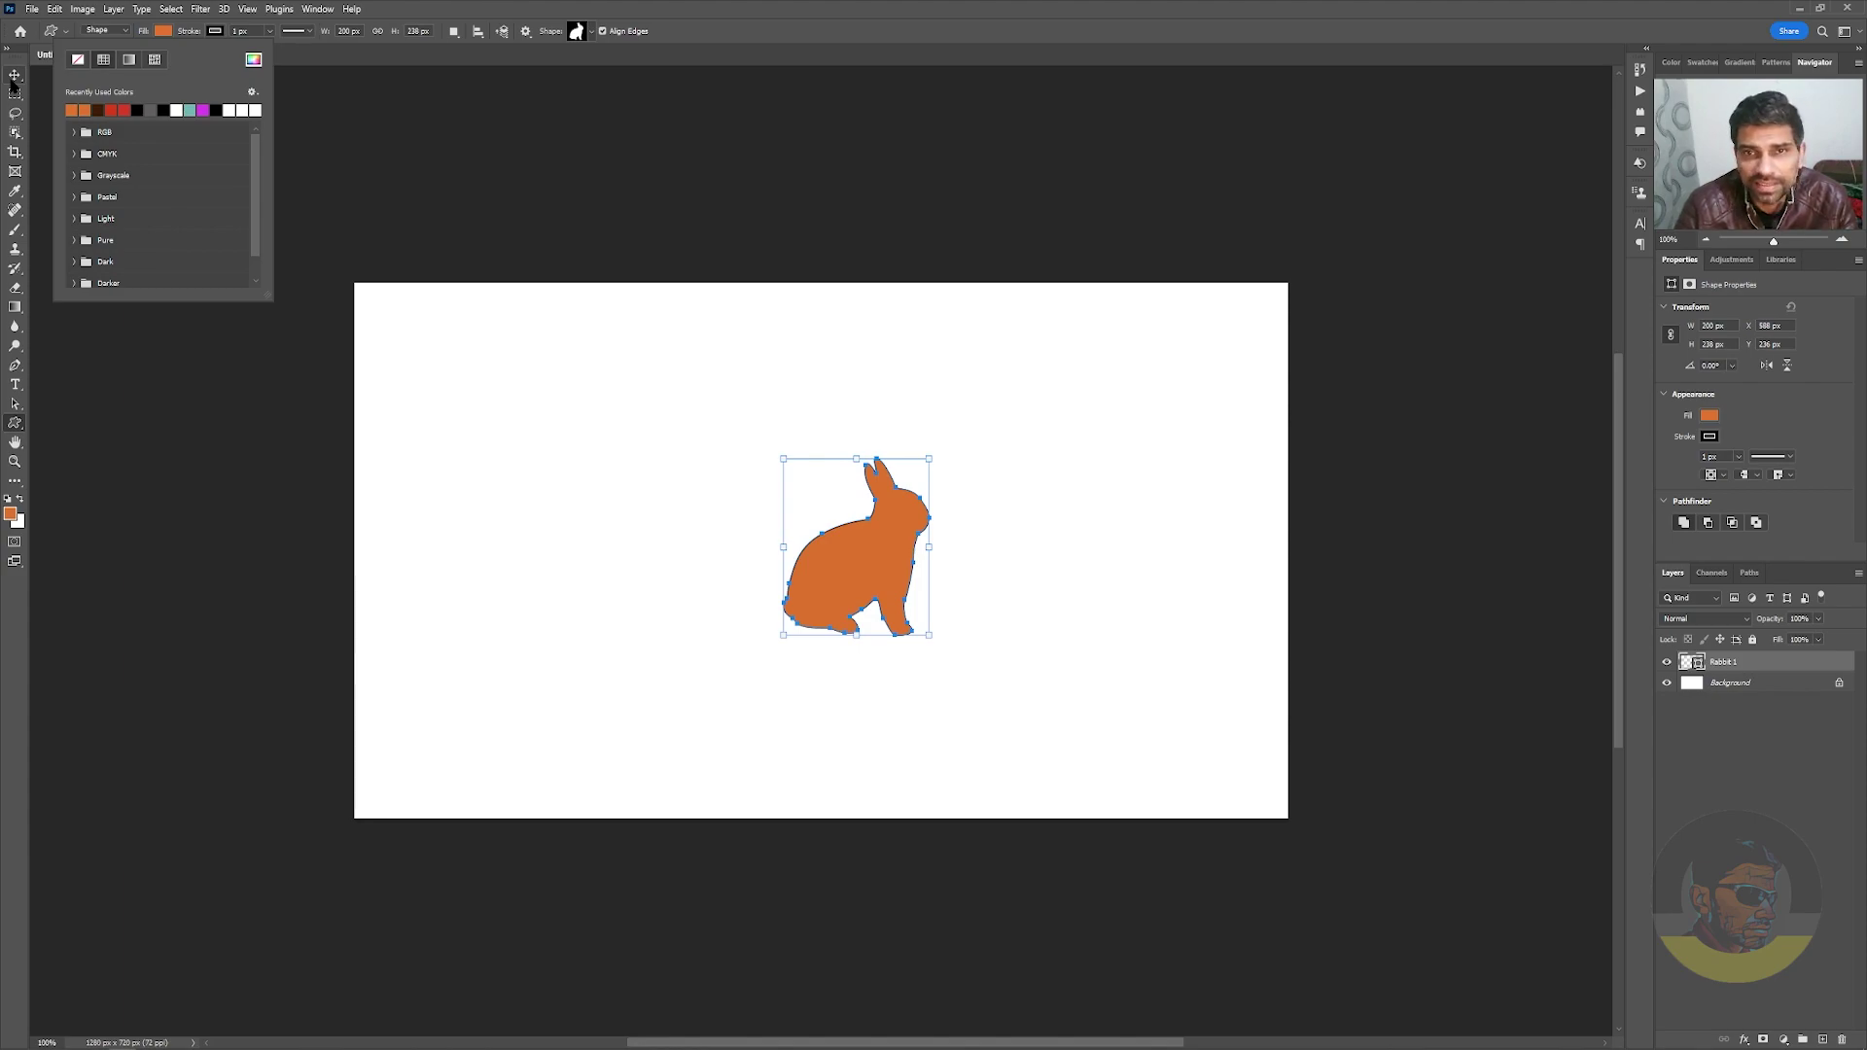
Step: Move the rabbit slightly left, then trim the canvas by Top Left Pixel Color
key(v)
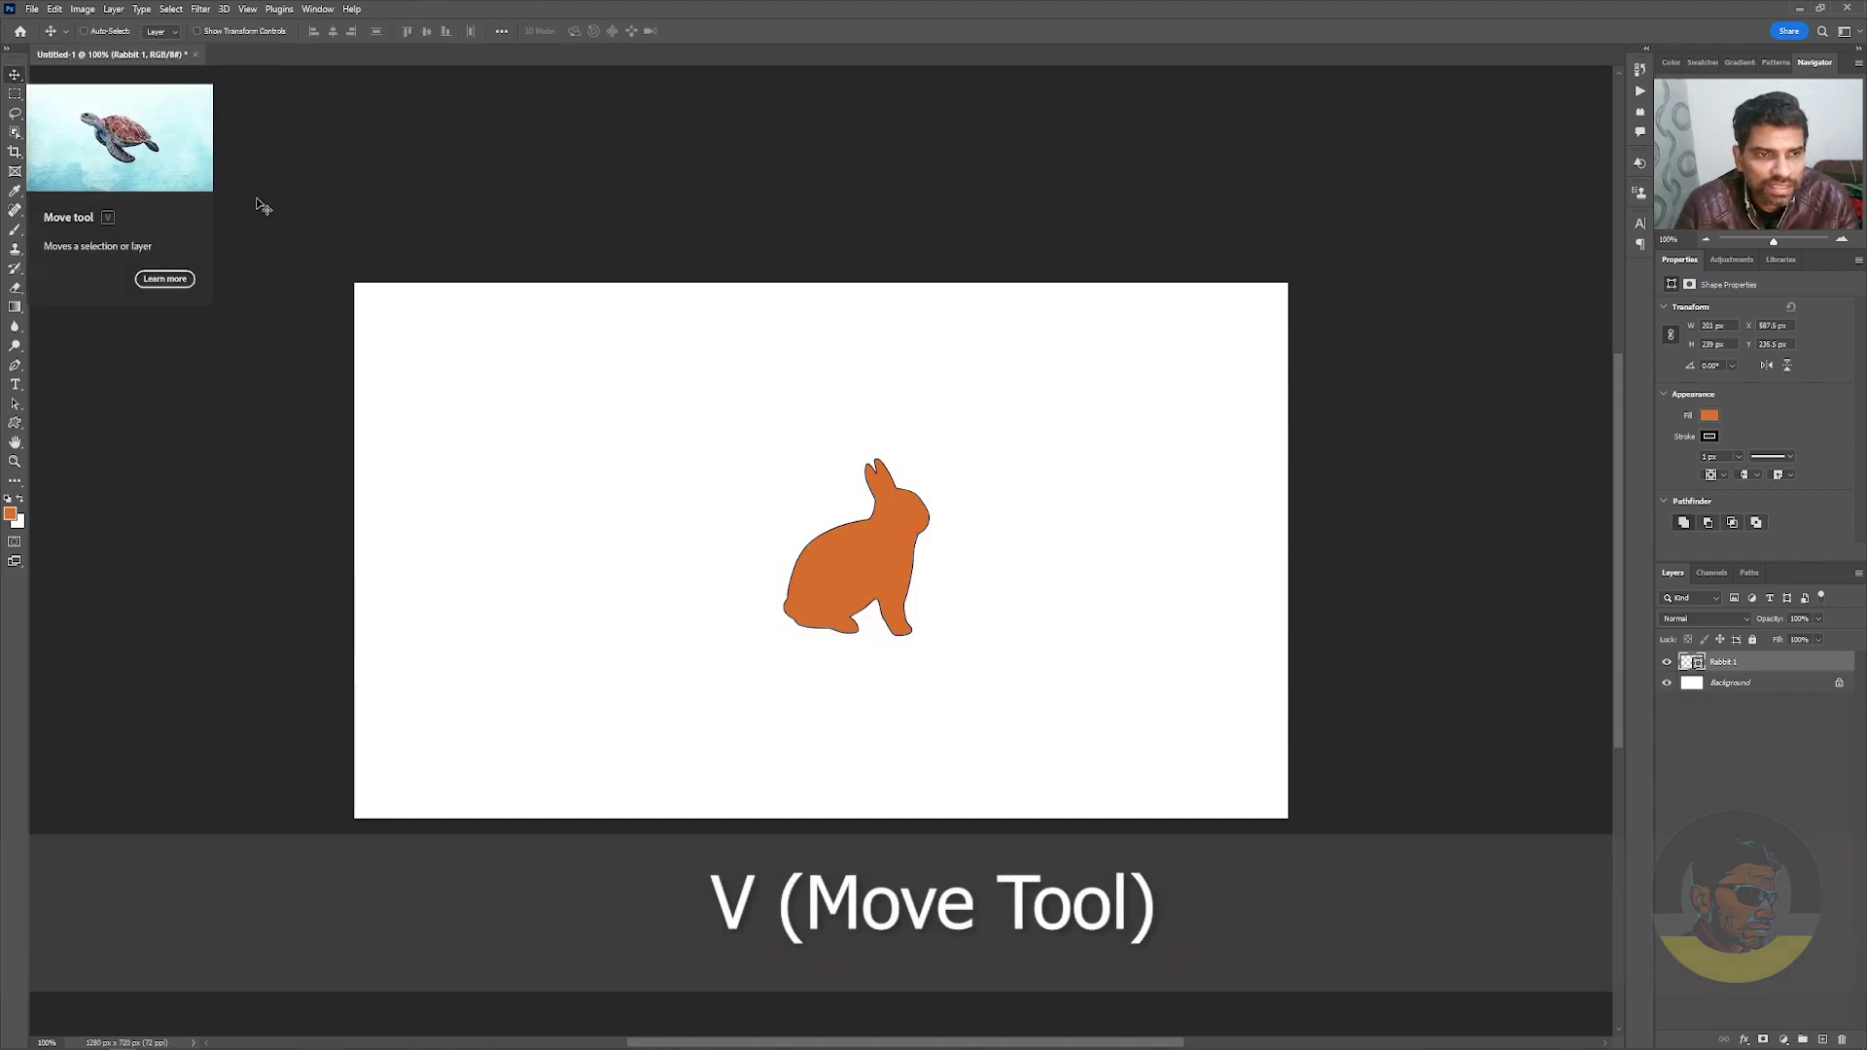
mouse_move(879, 539)
mouse_down()
mouse_move(826, 529)
mouse_move(831, 554)
mouse_move(843, 543)
mouse_up()
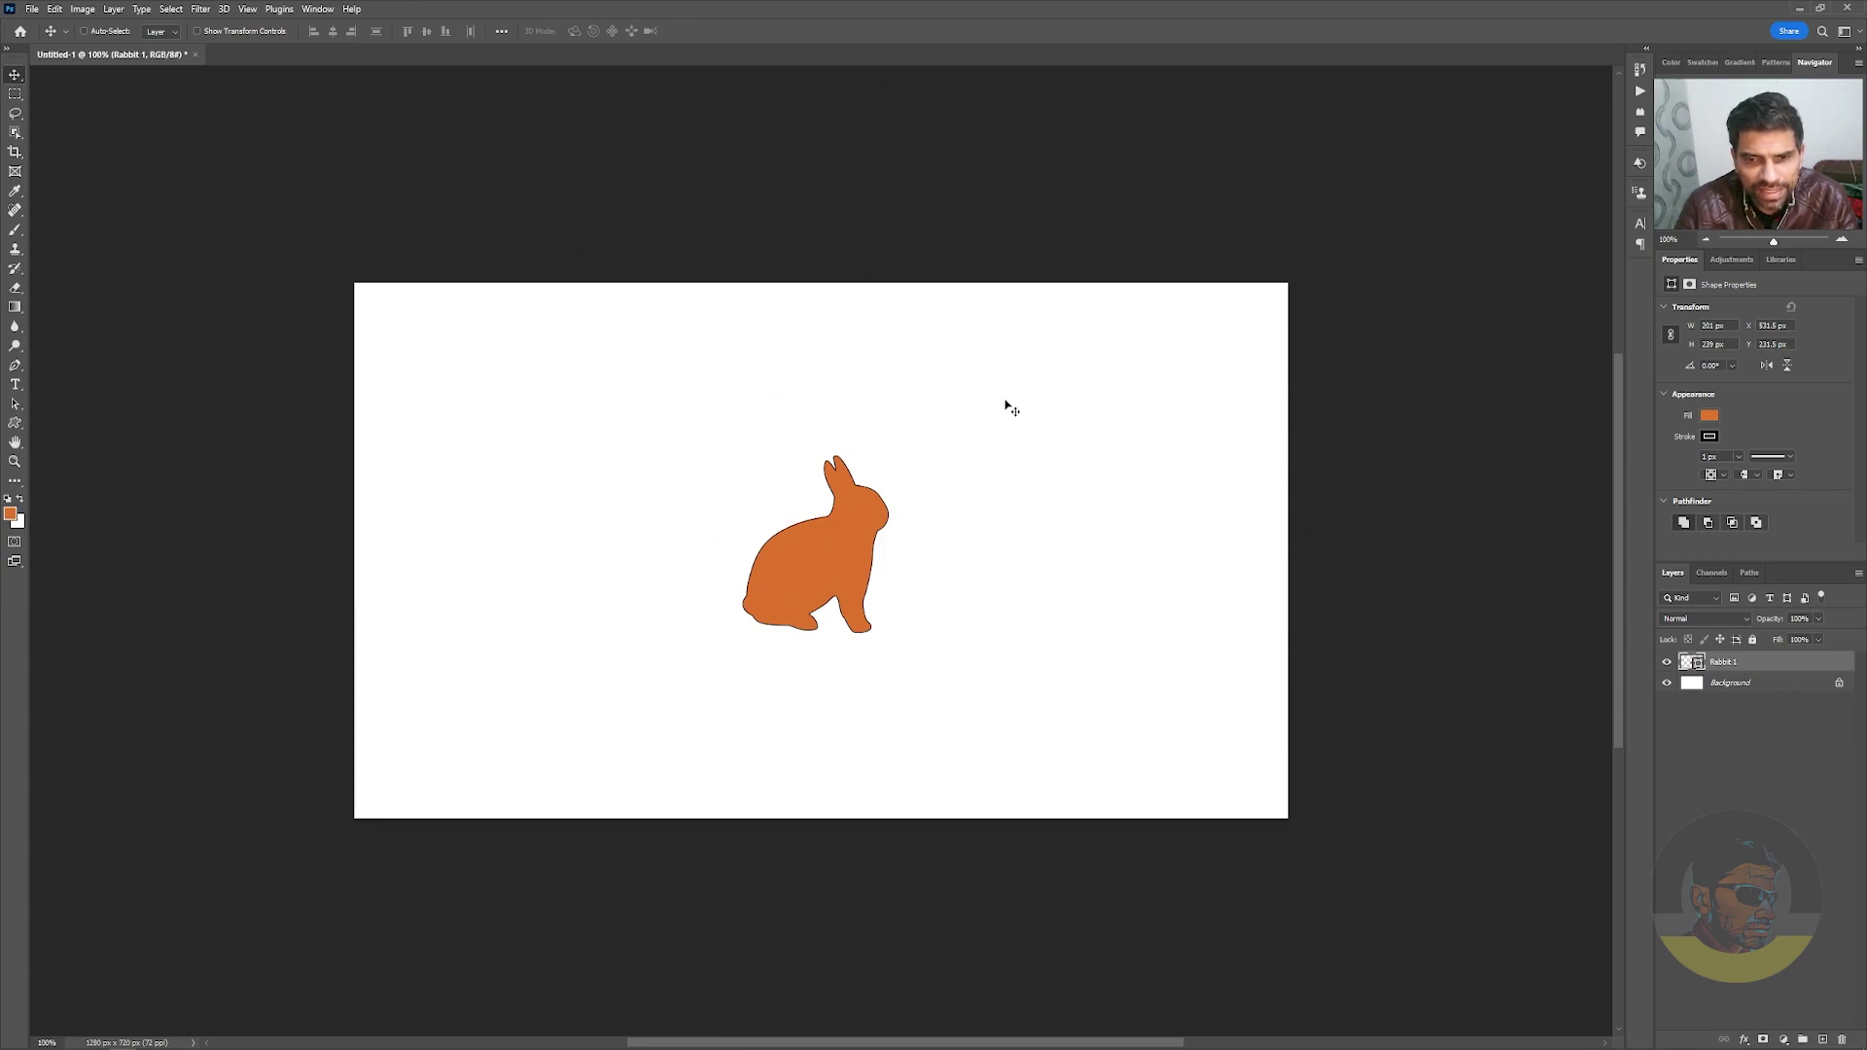
click(82, 9)
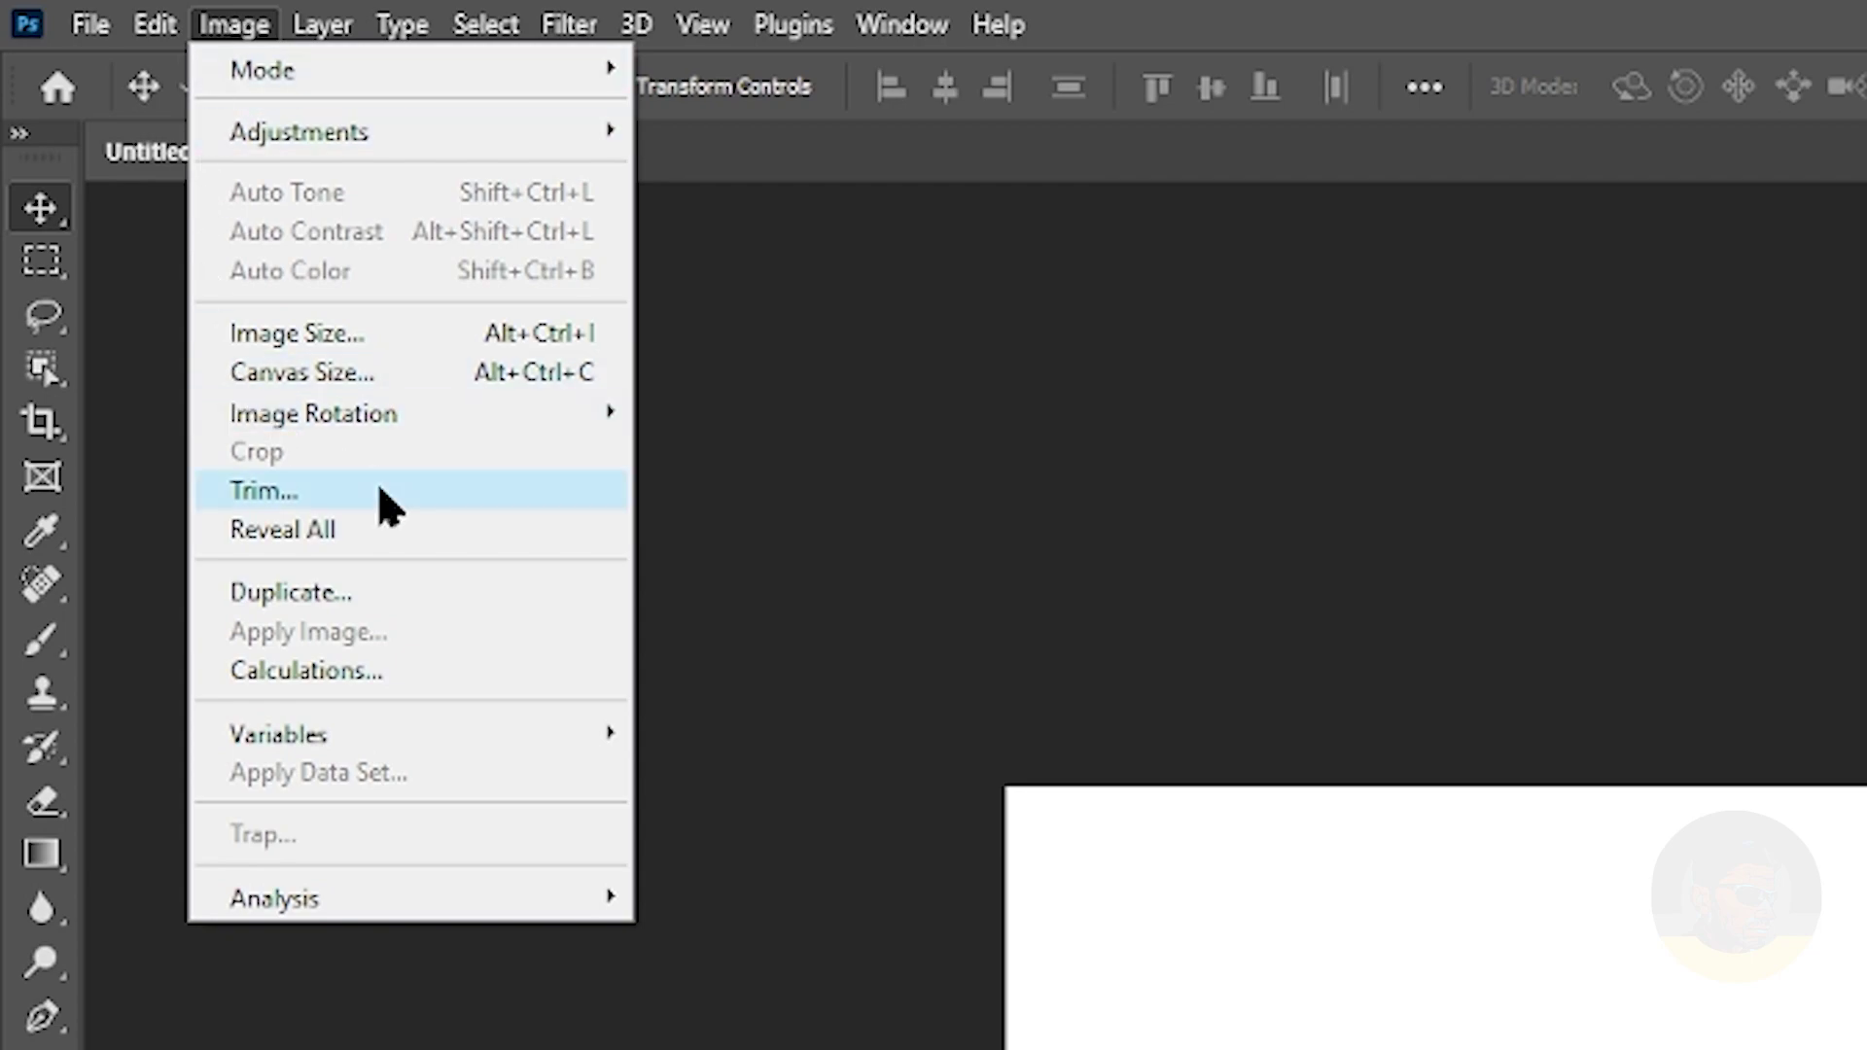
click(382, 492)
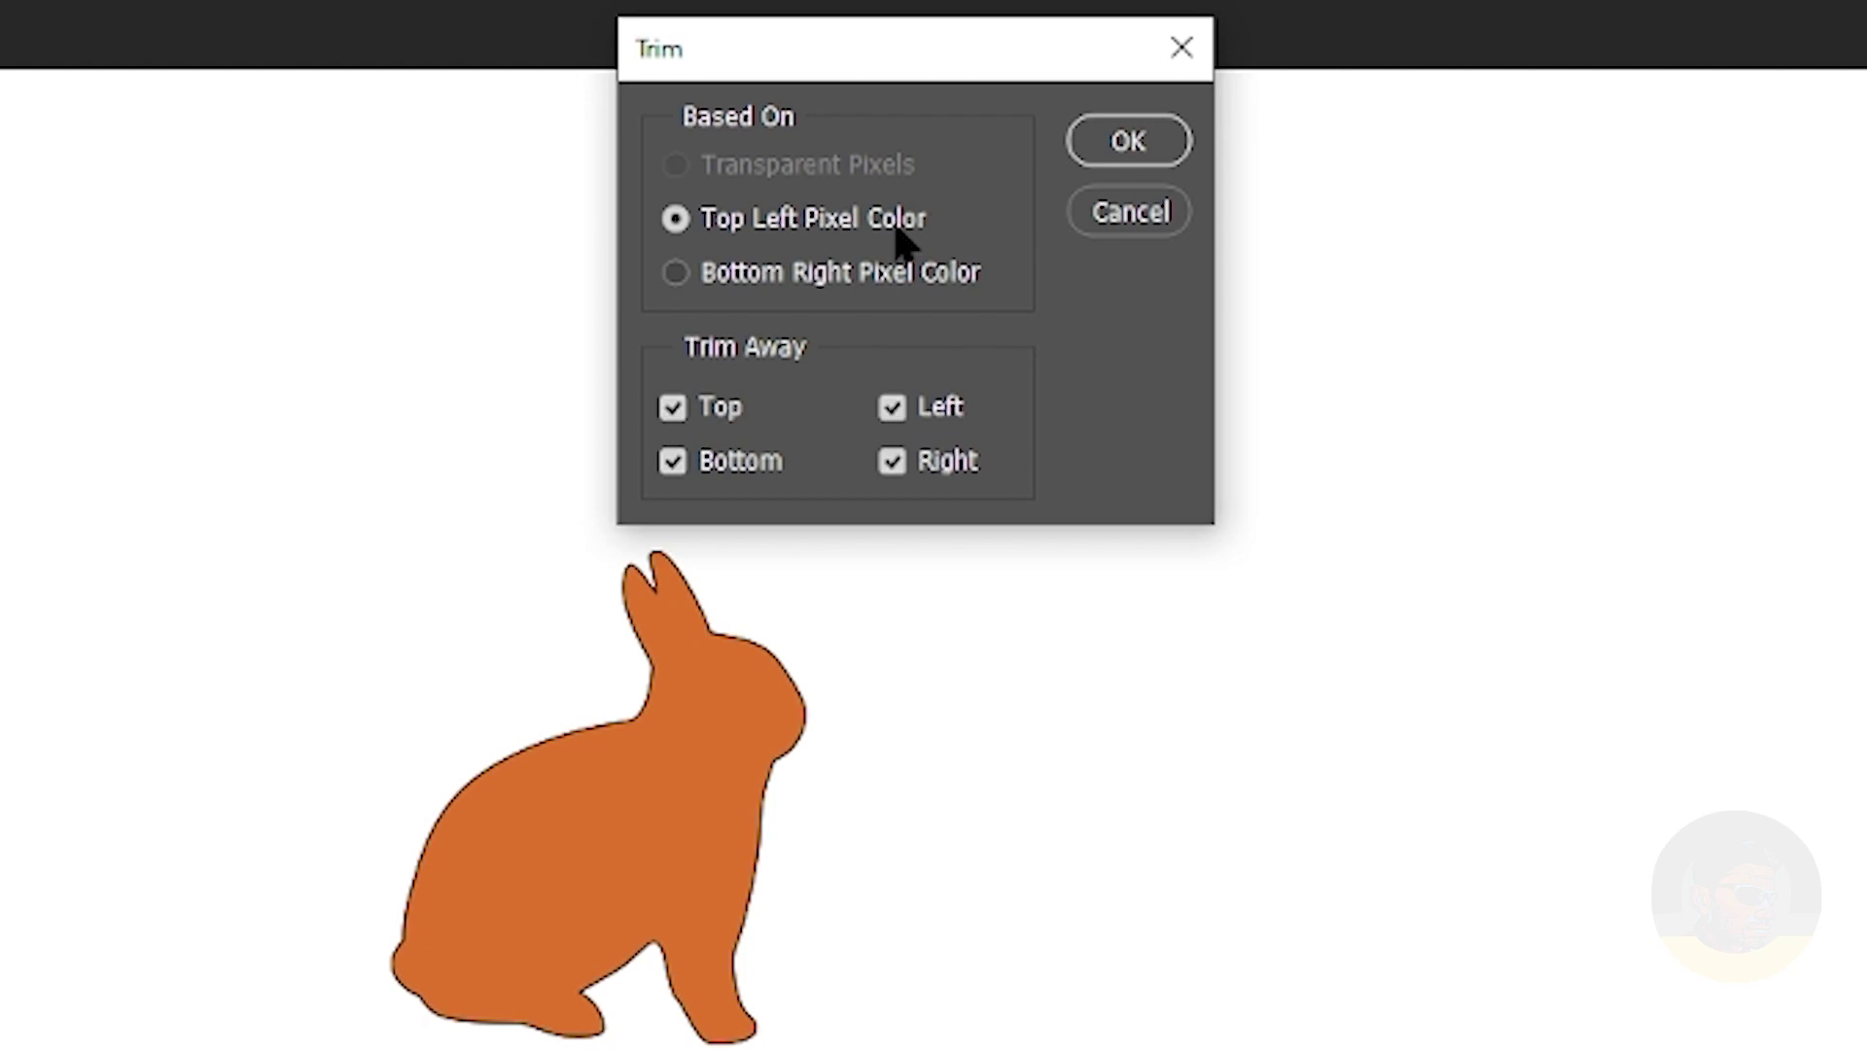
click(1165, 127)
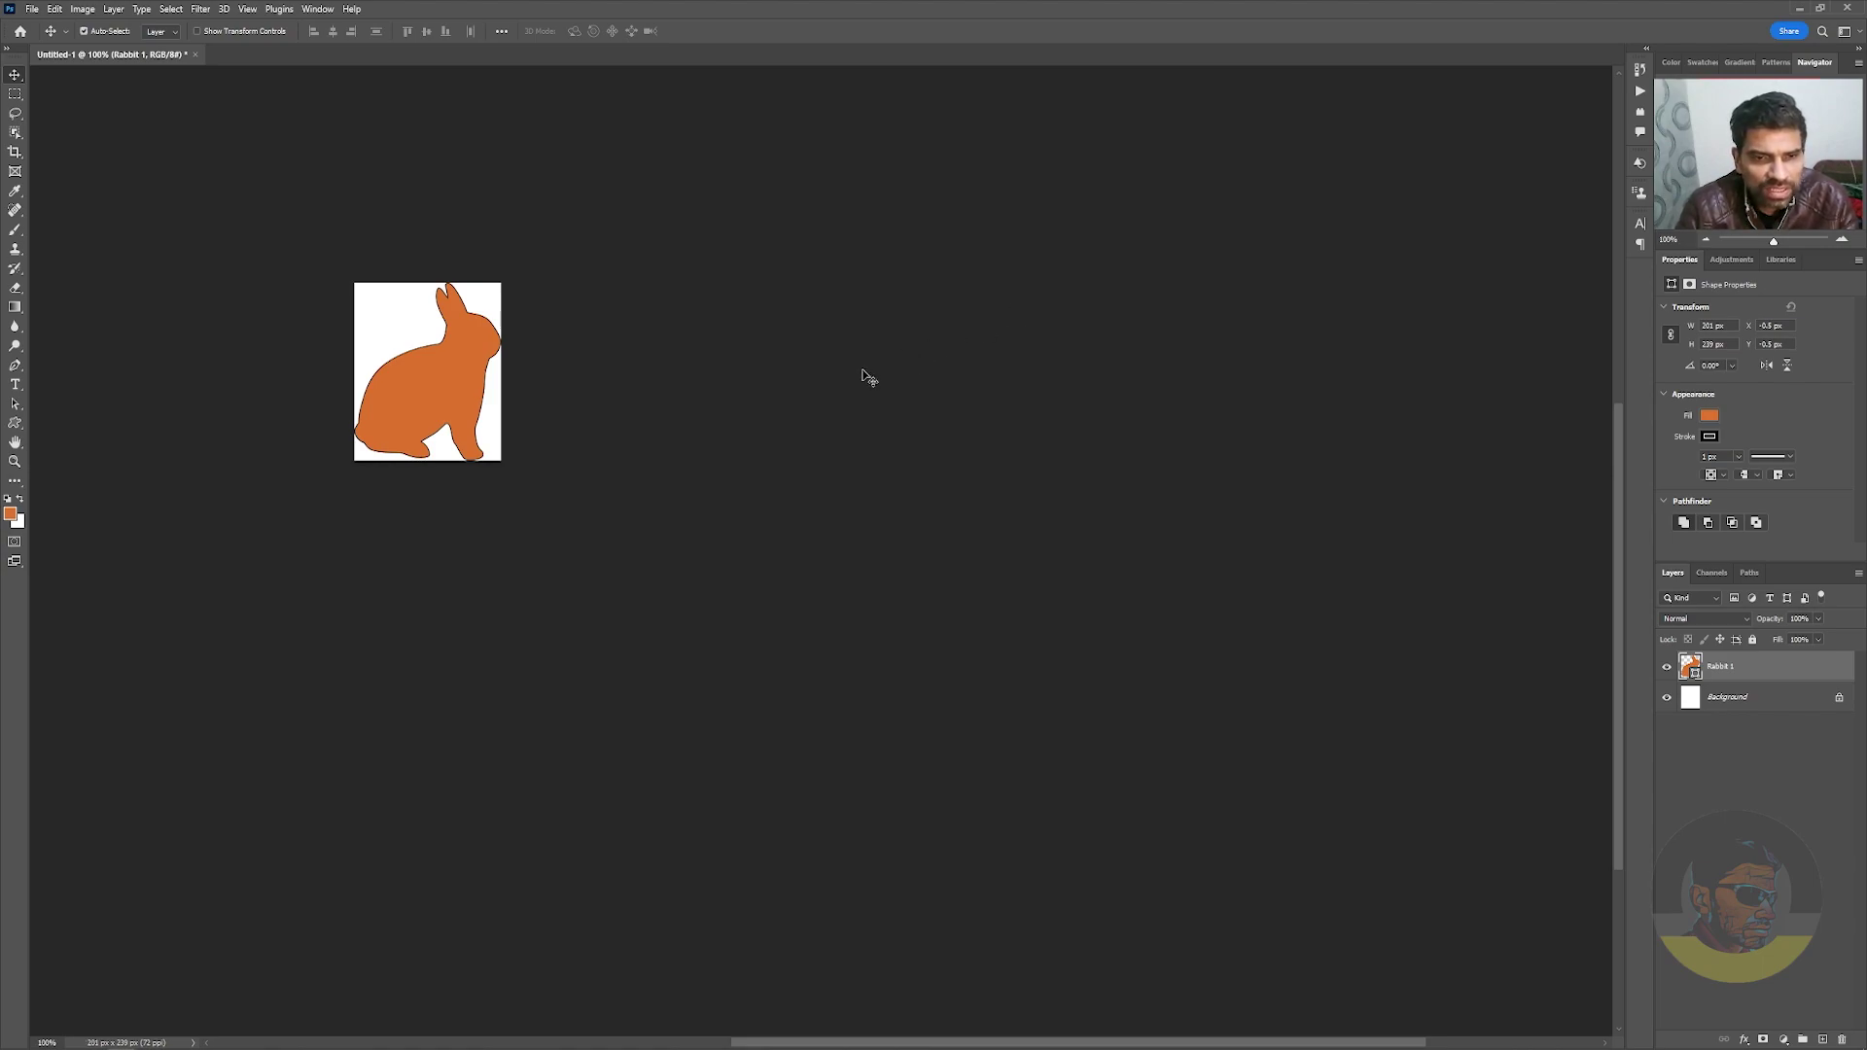
Step: Open File > Export > Export As, previewing the rabbit as a 201 × 239 px SVG
scroll(861, 376, up, 5)
scroll(861, 375, down, 5)
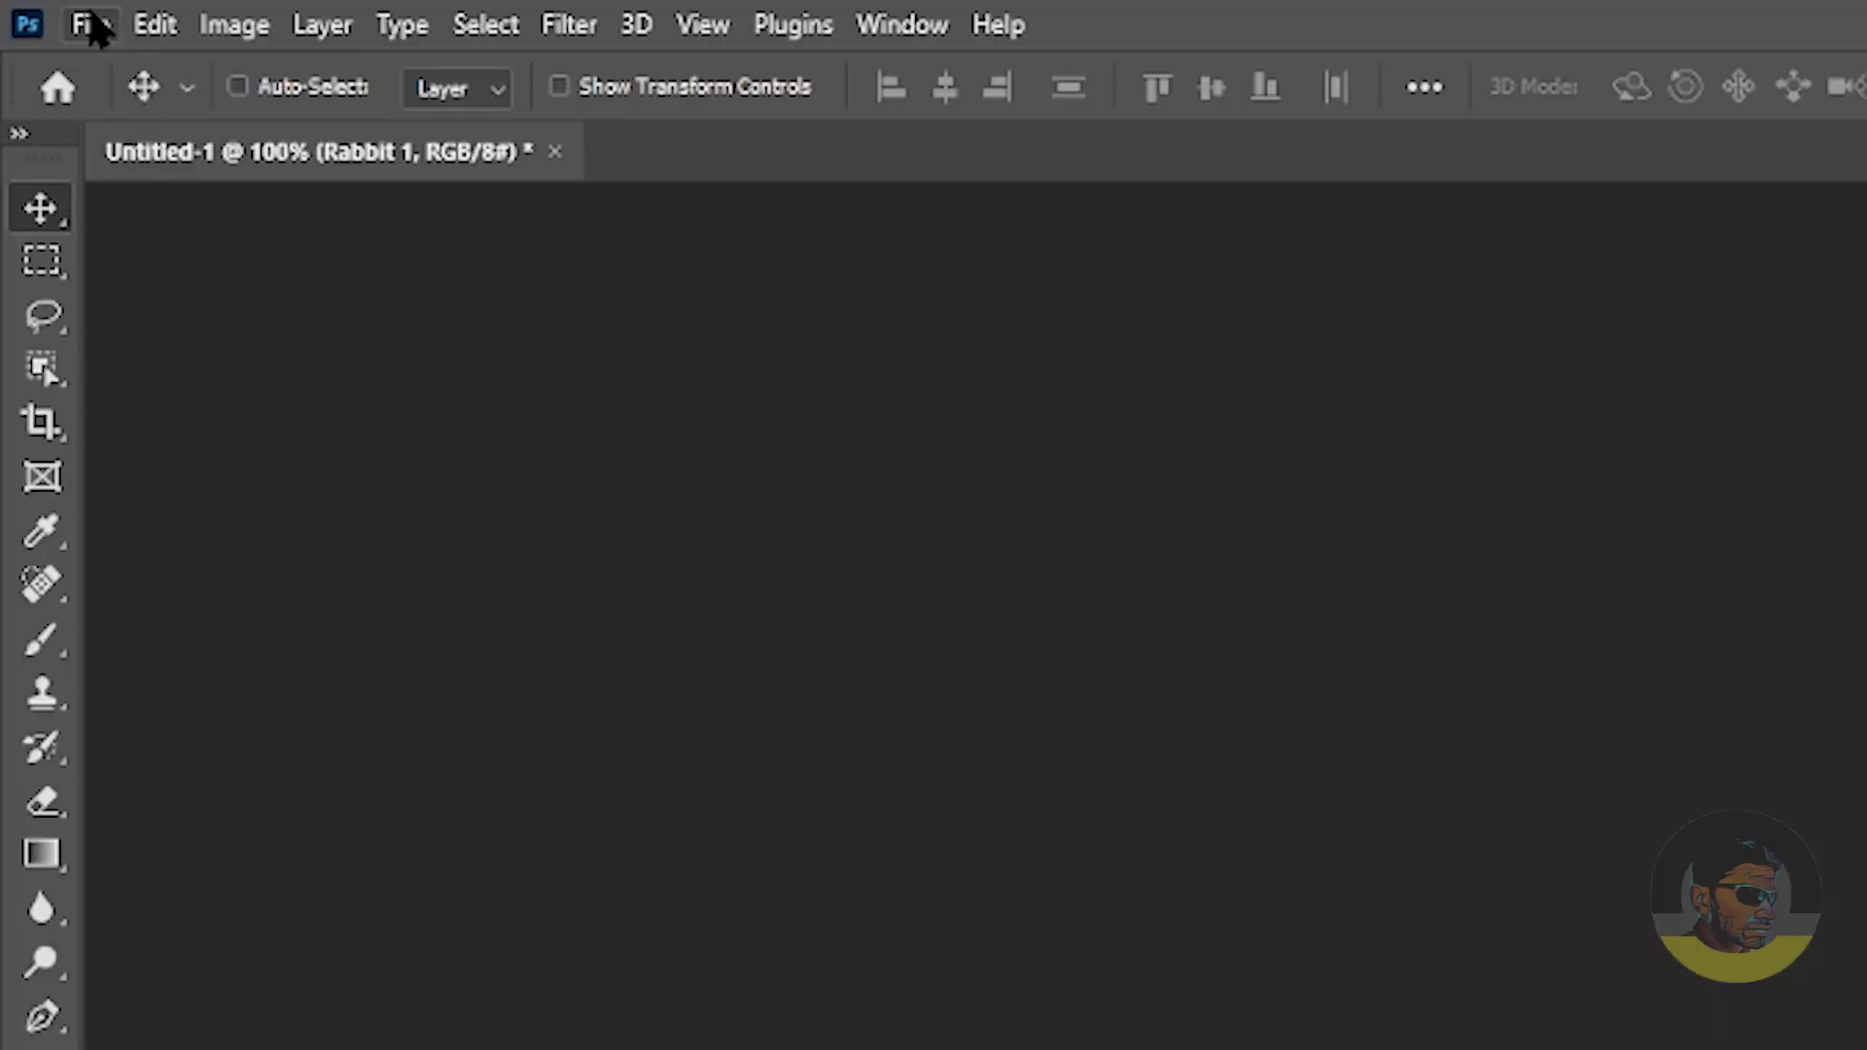
click(32, 9)
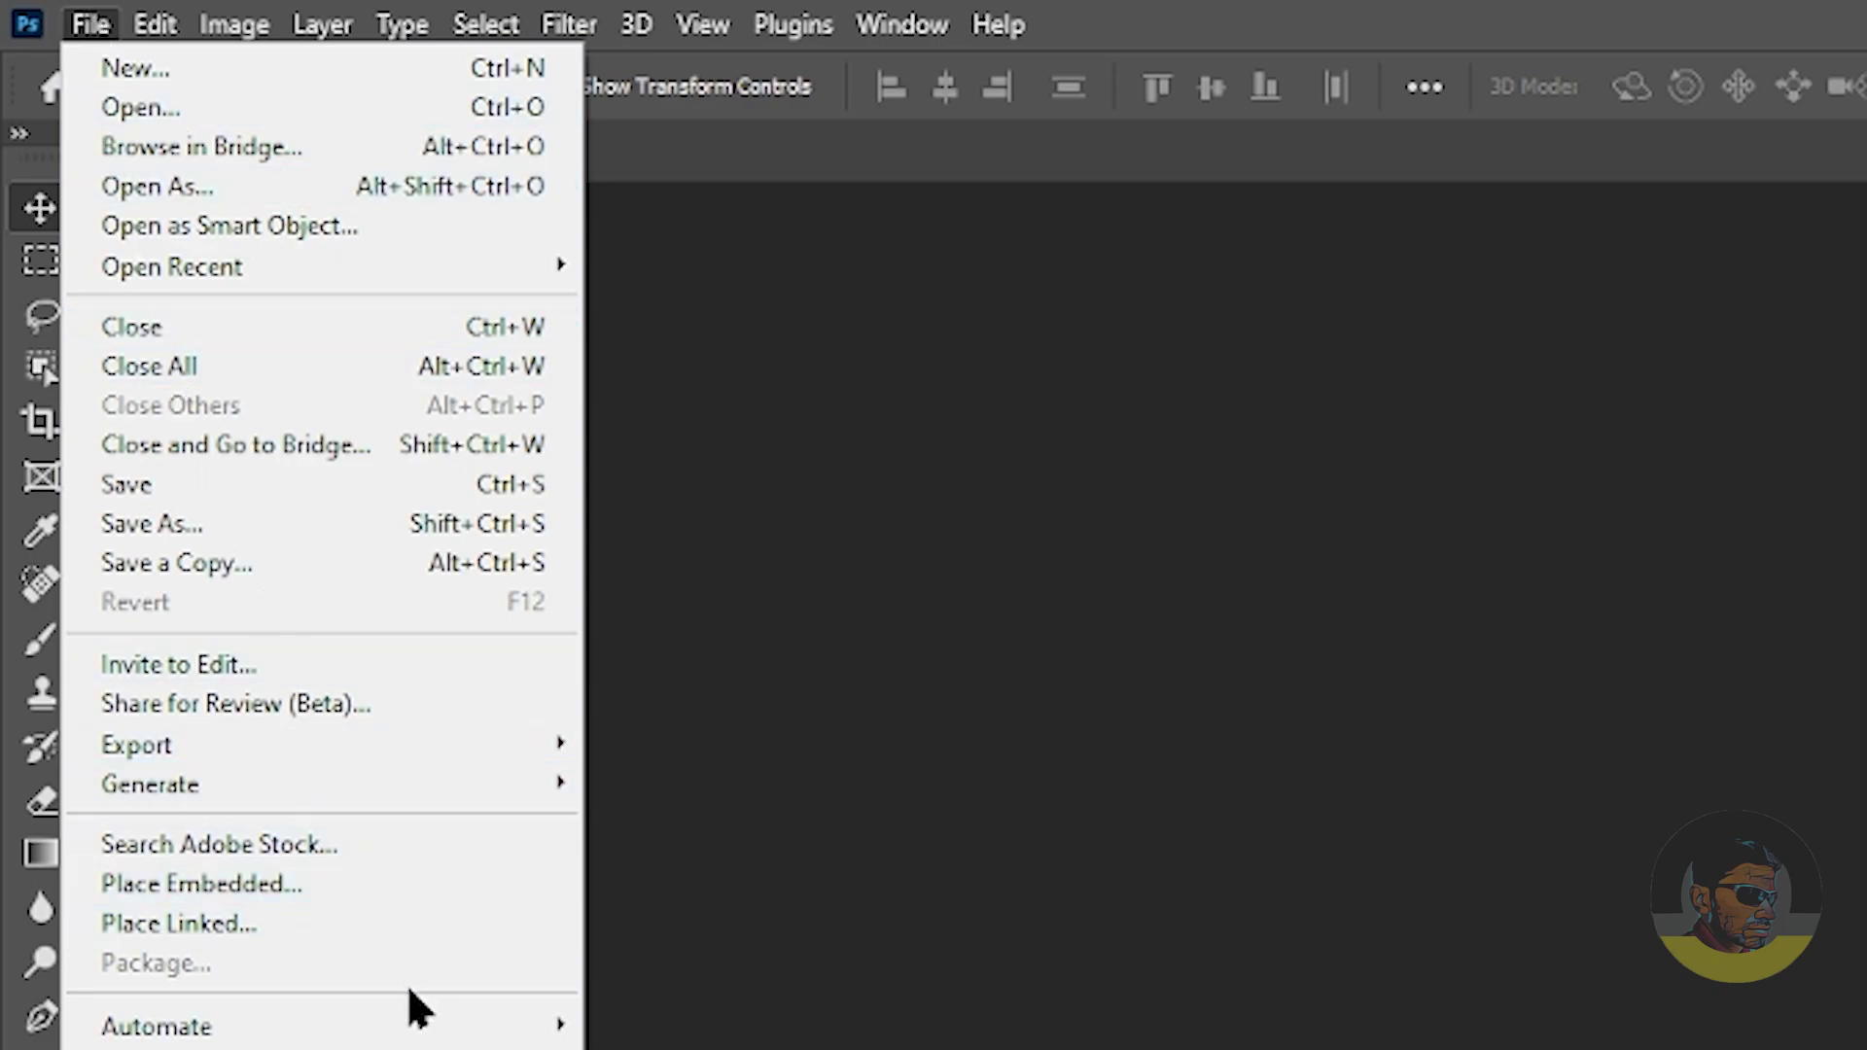
mouse_move(453, 739)
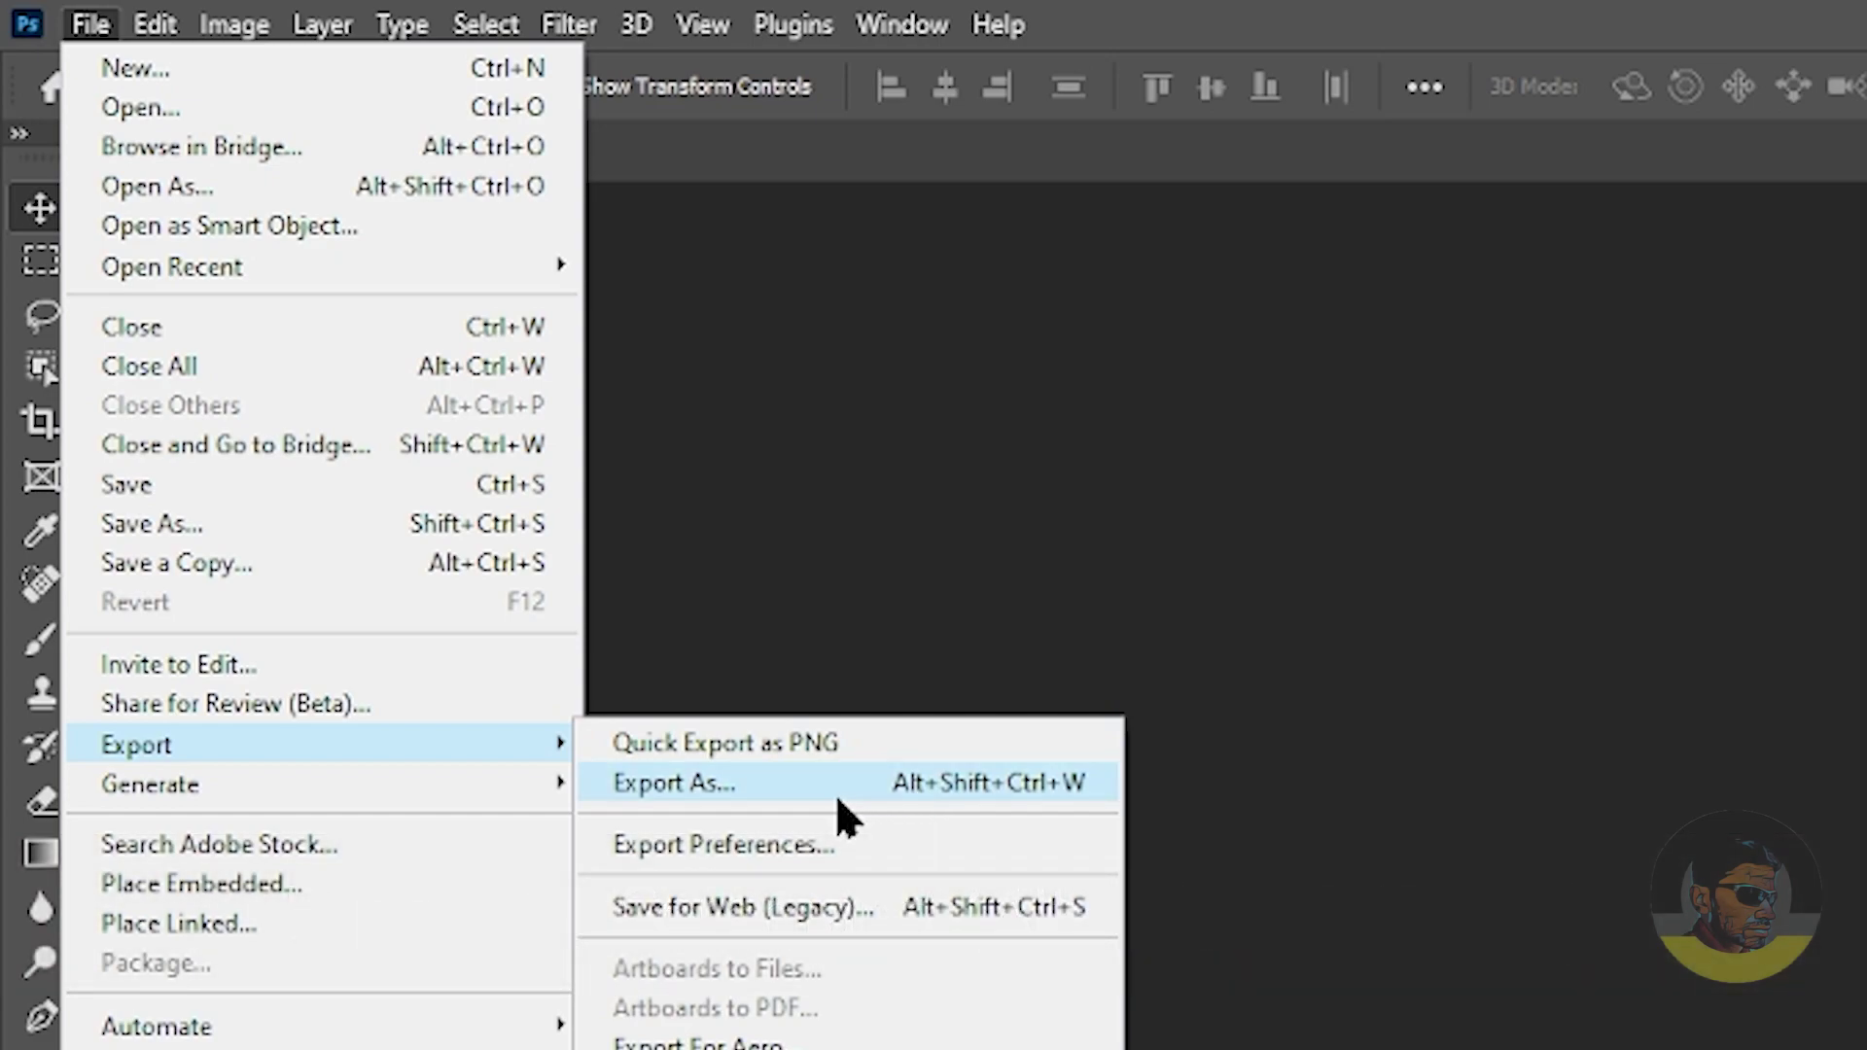
click(837, 793)
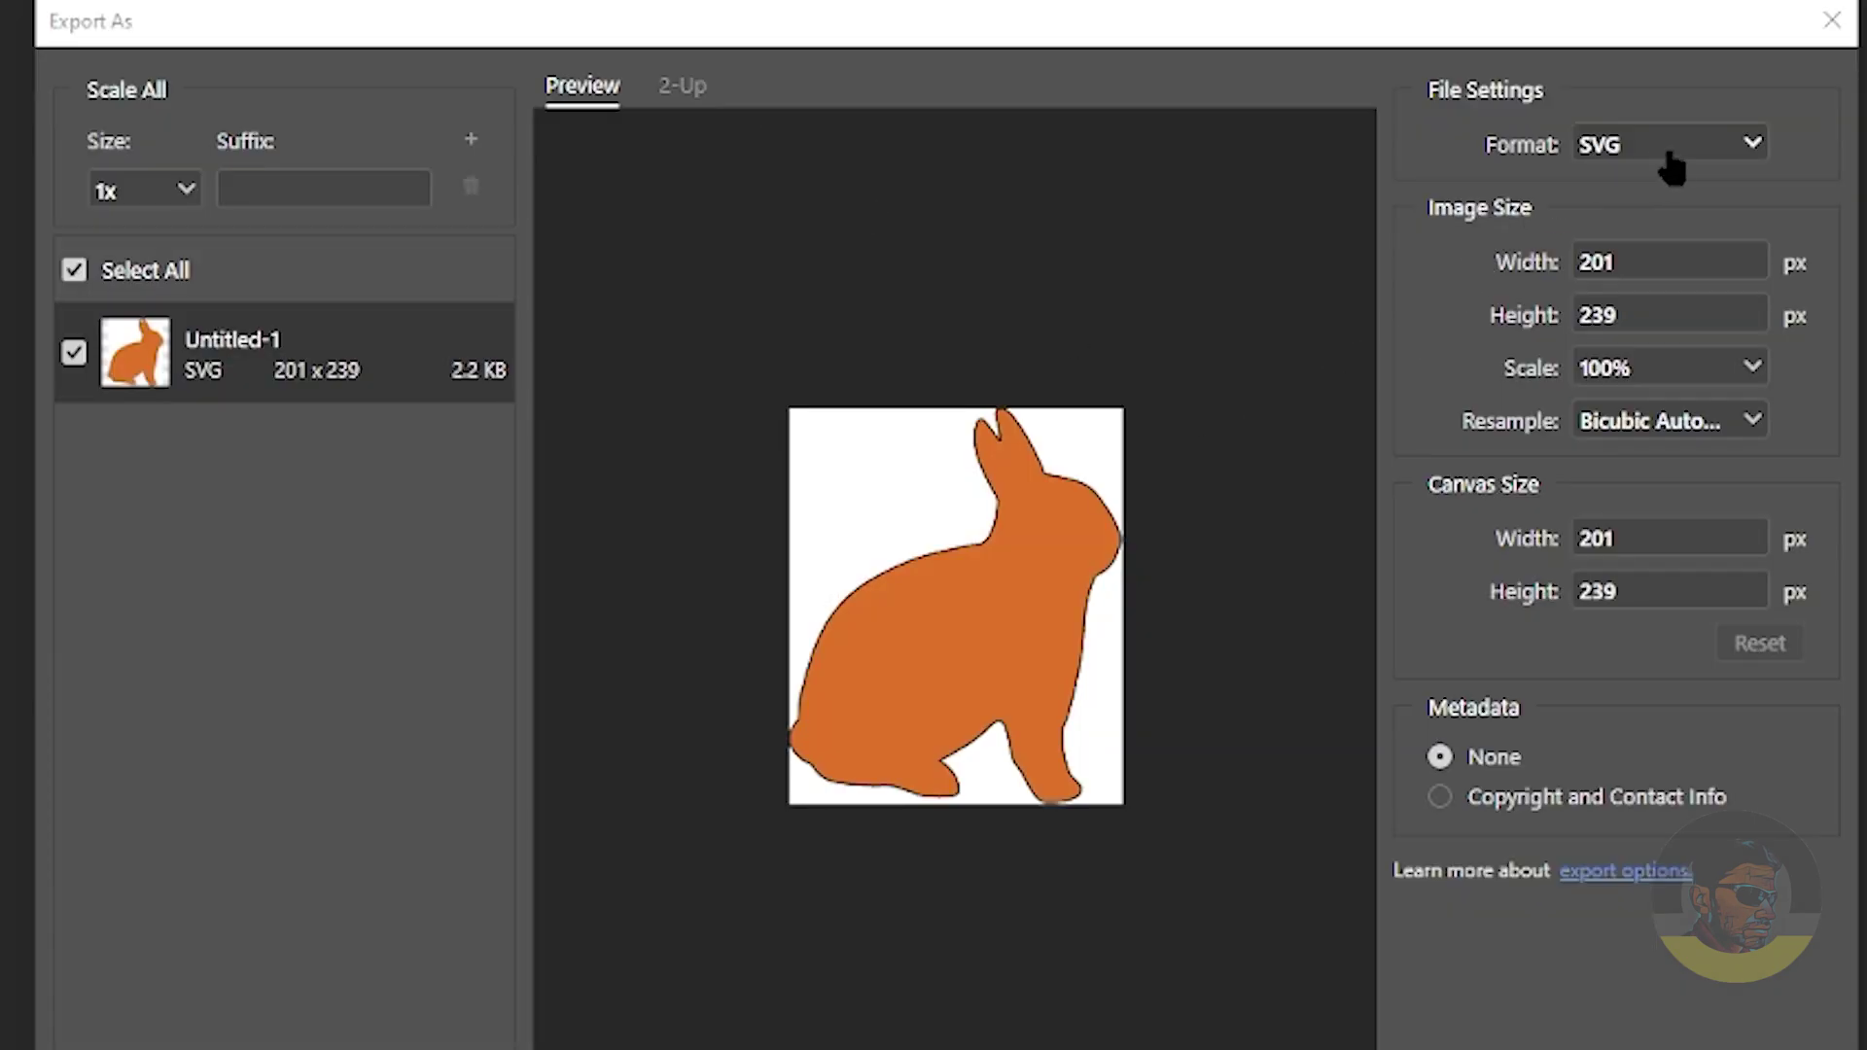
click(1756, 146)
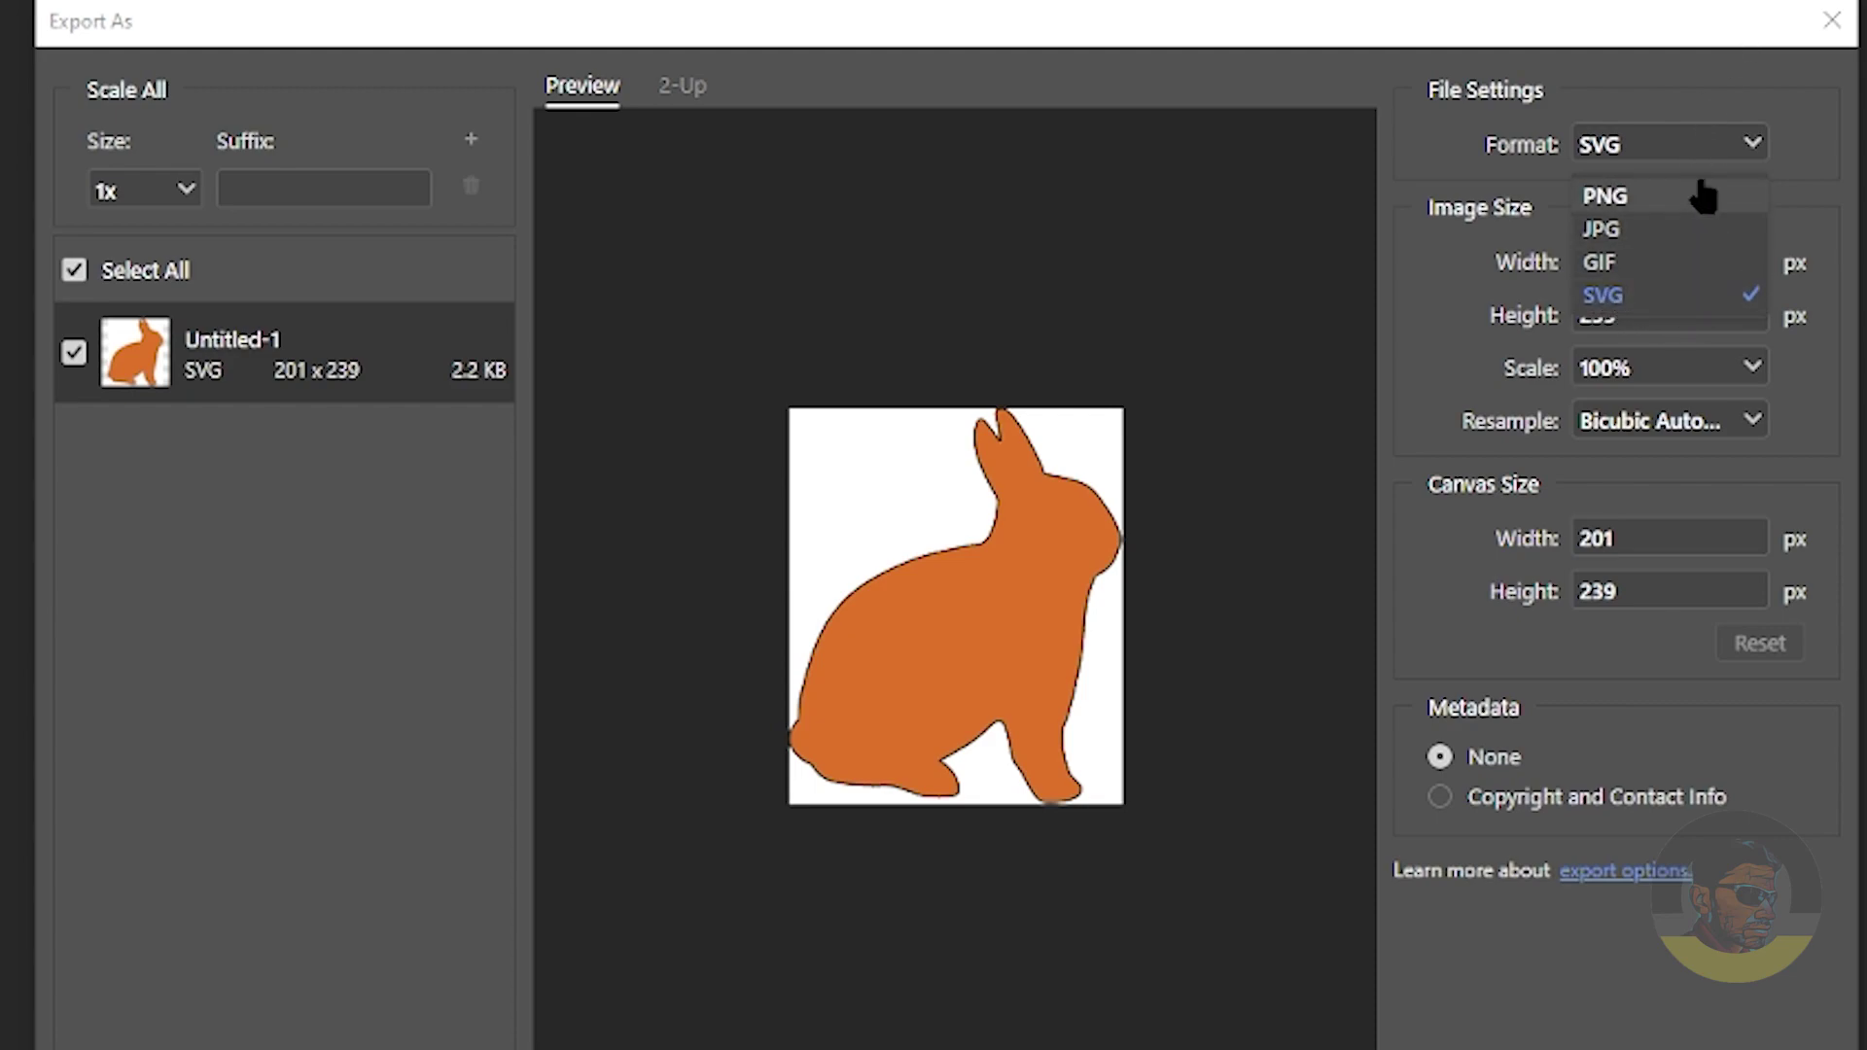
click(1788, 97)
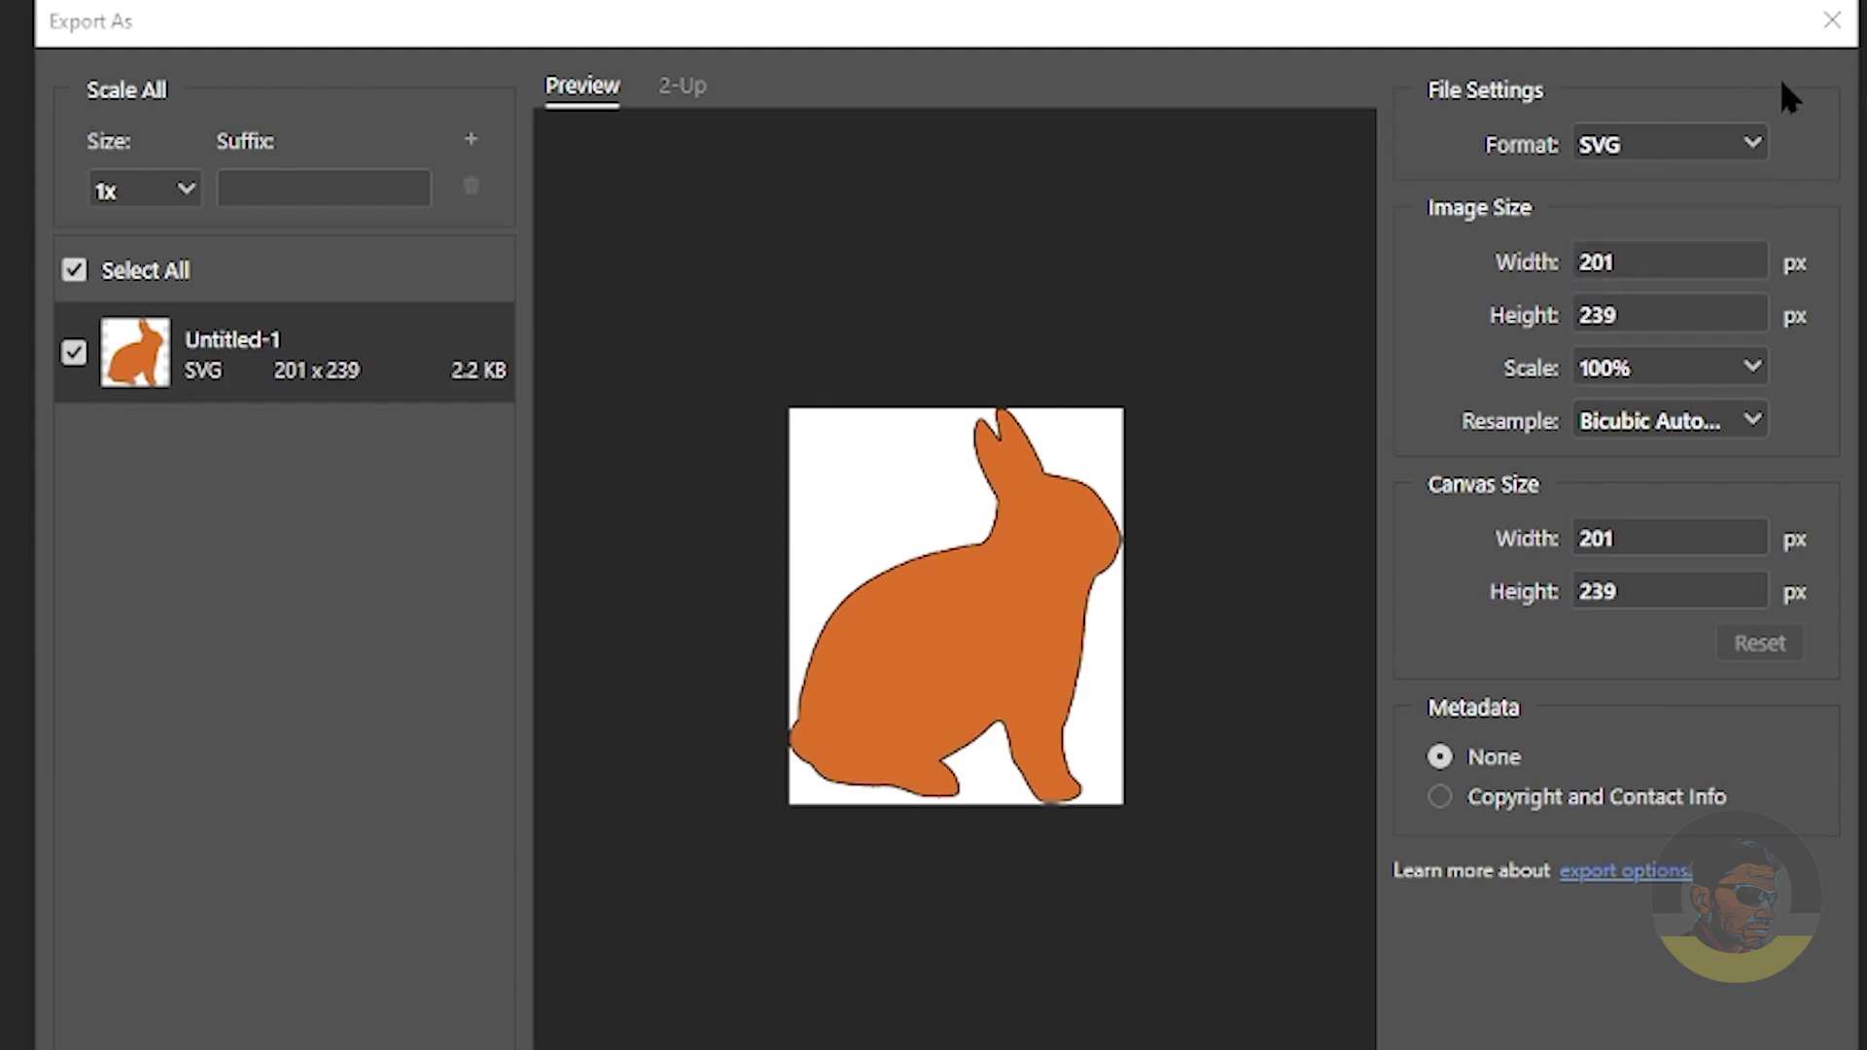
click(1730, 154)
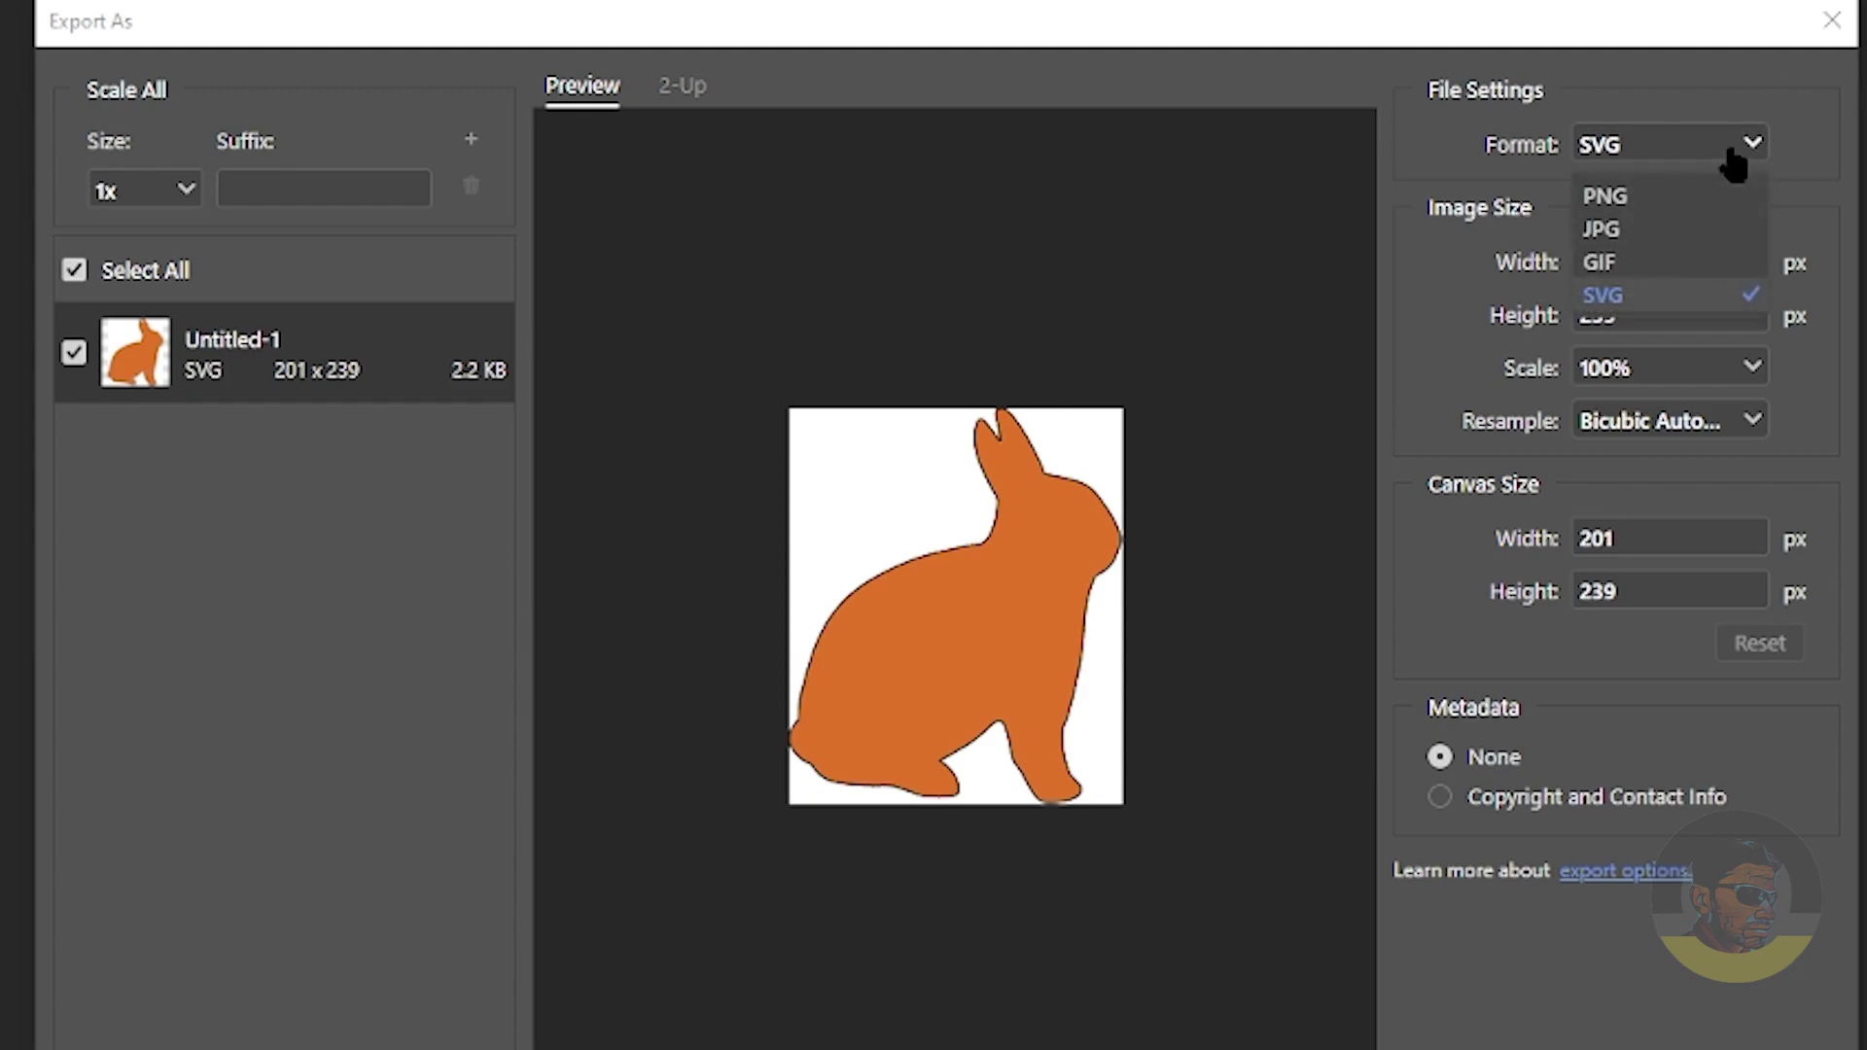
click(1794, 172)
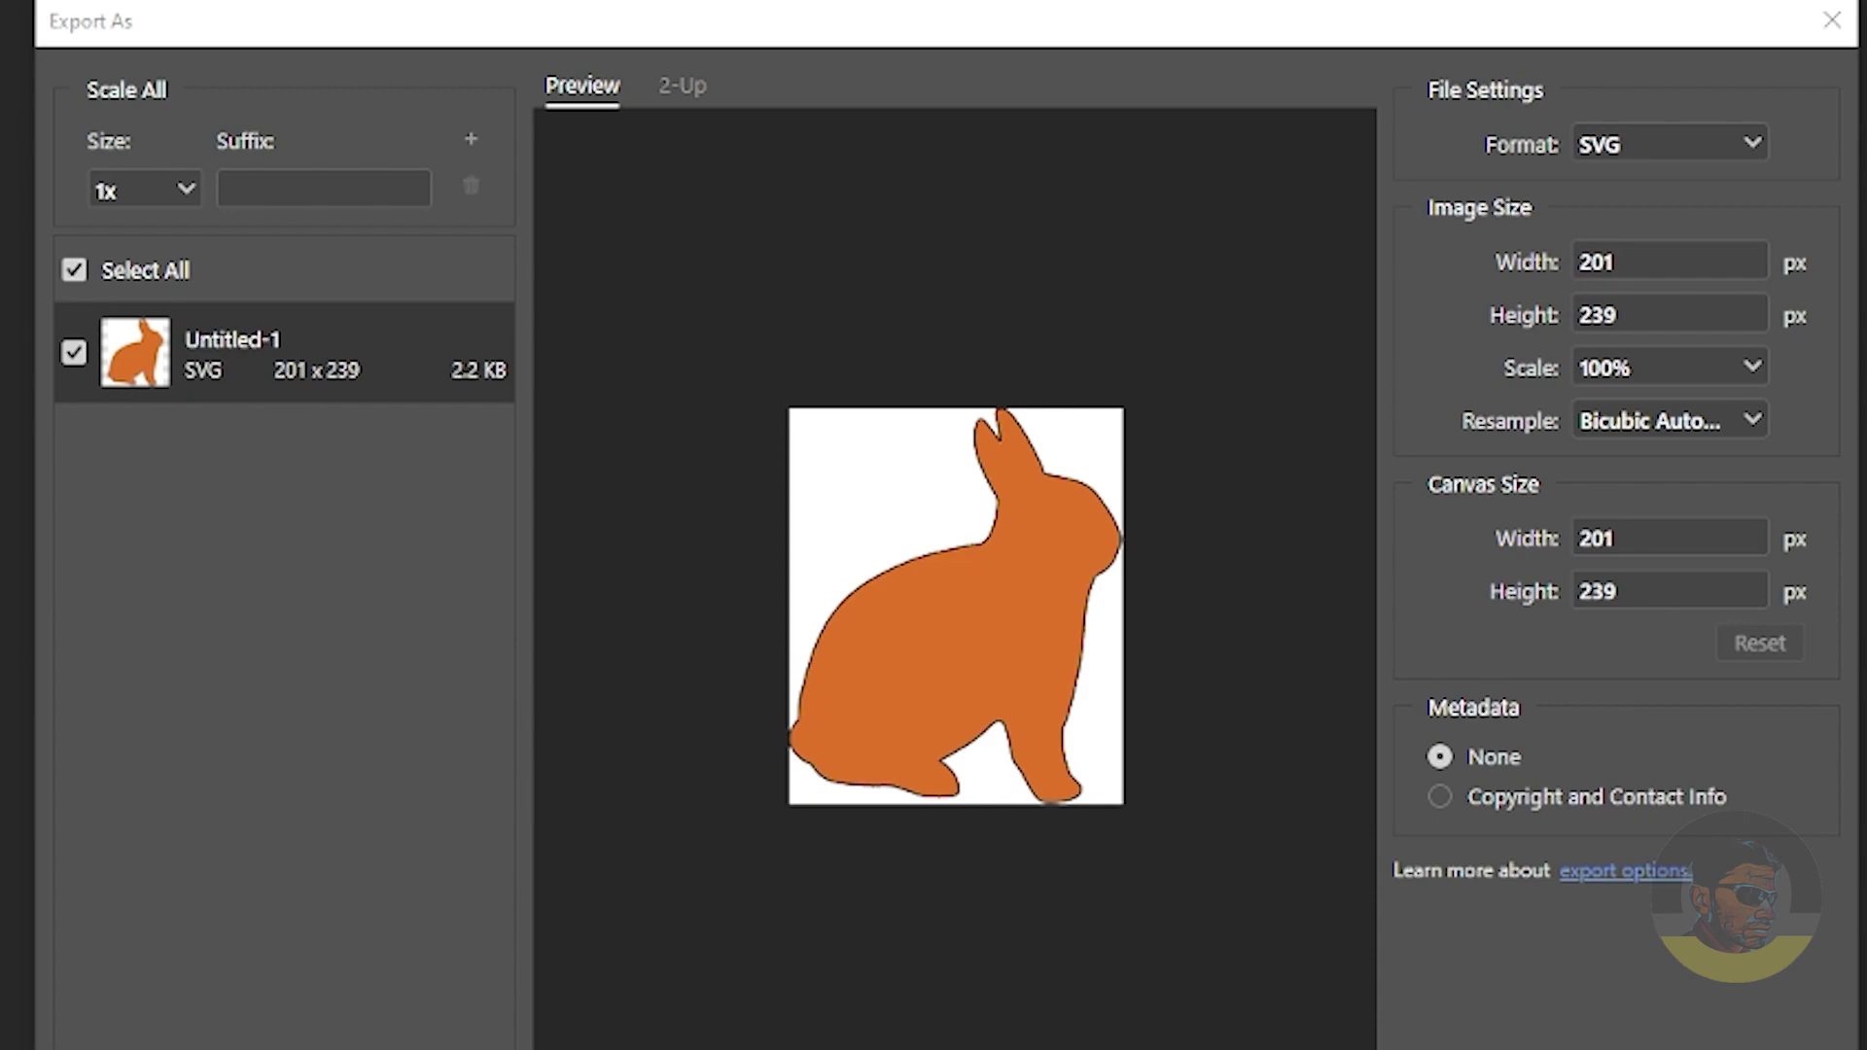
click(1833, 19)
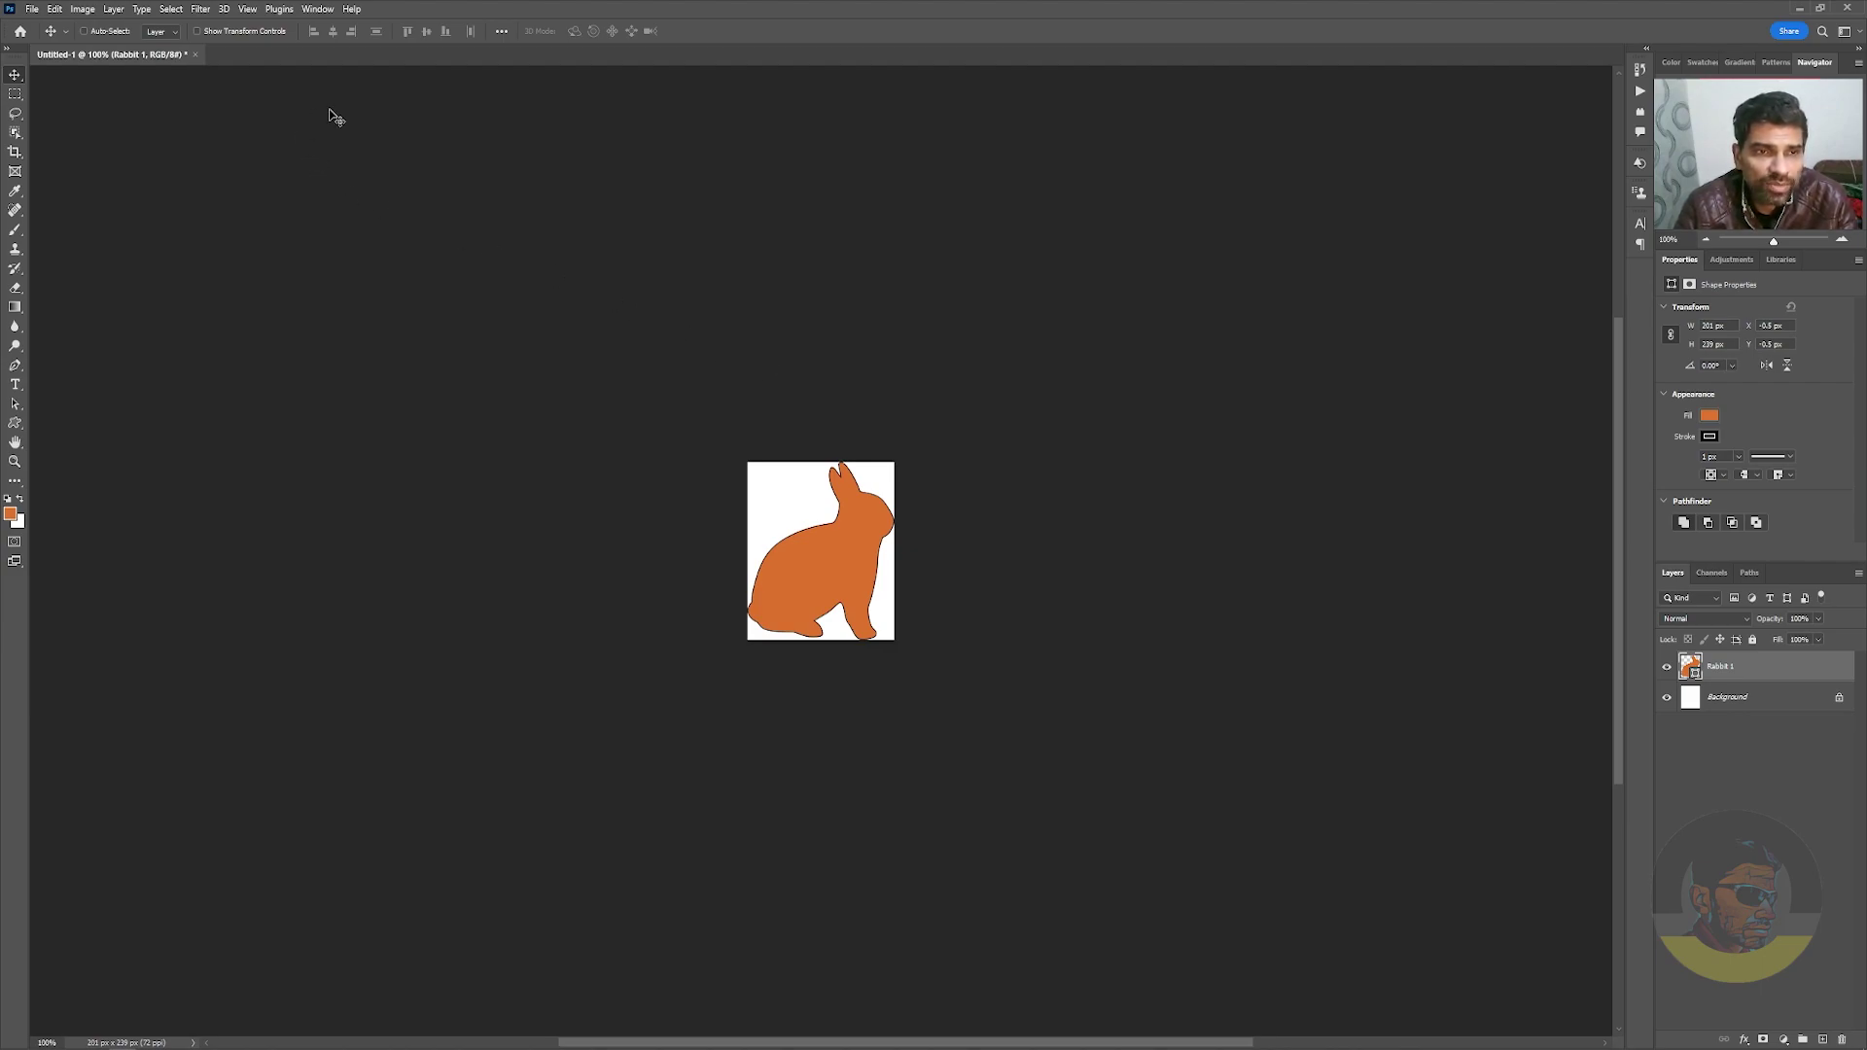
Step: Uncheck 'Use legacy Export As' in Edit > Preferences > Export and confirm
click(54, 10)
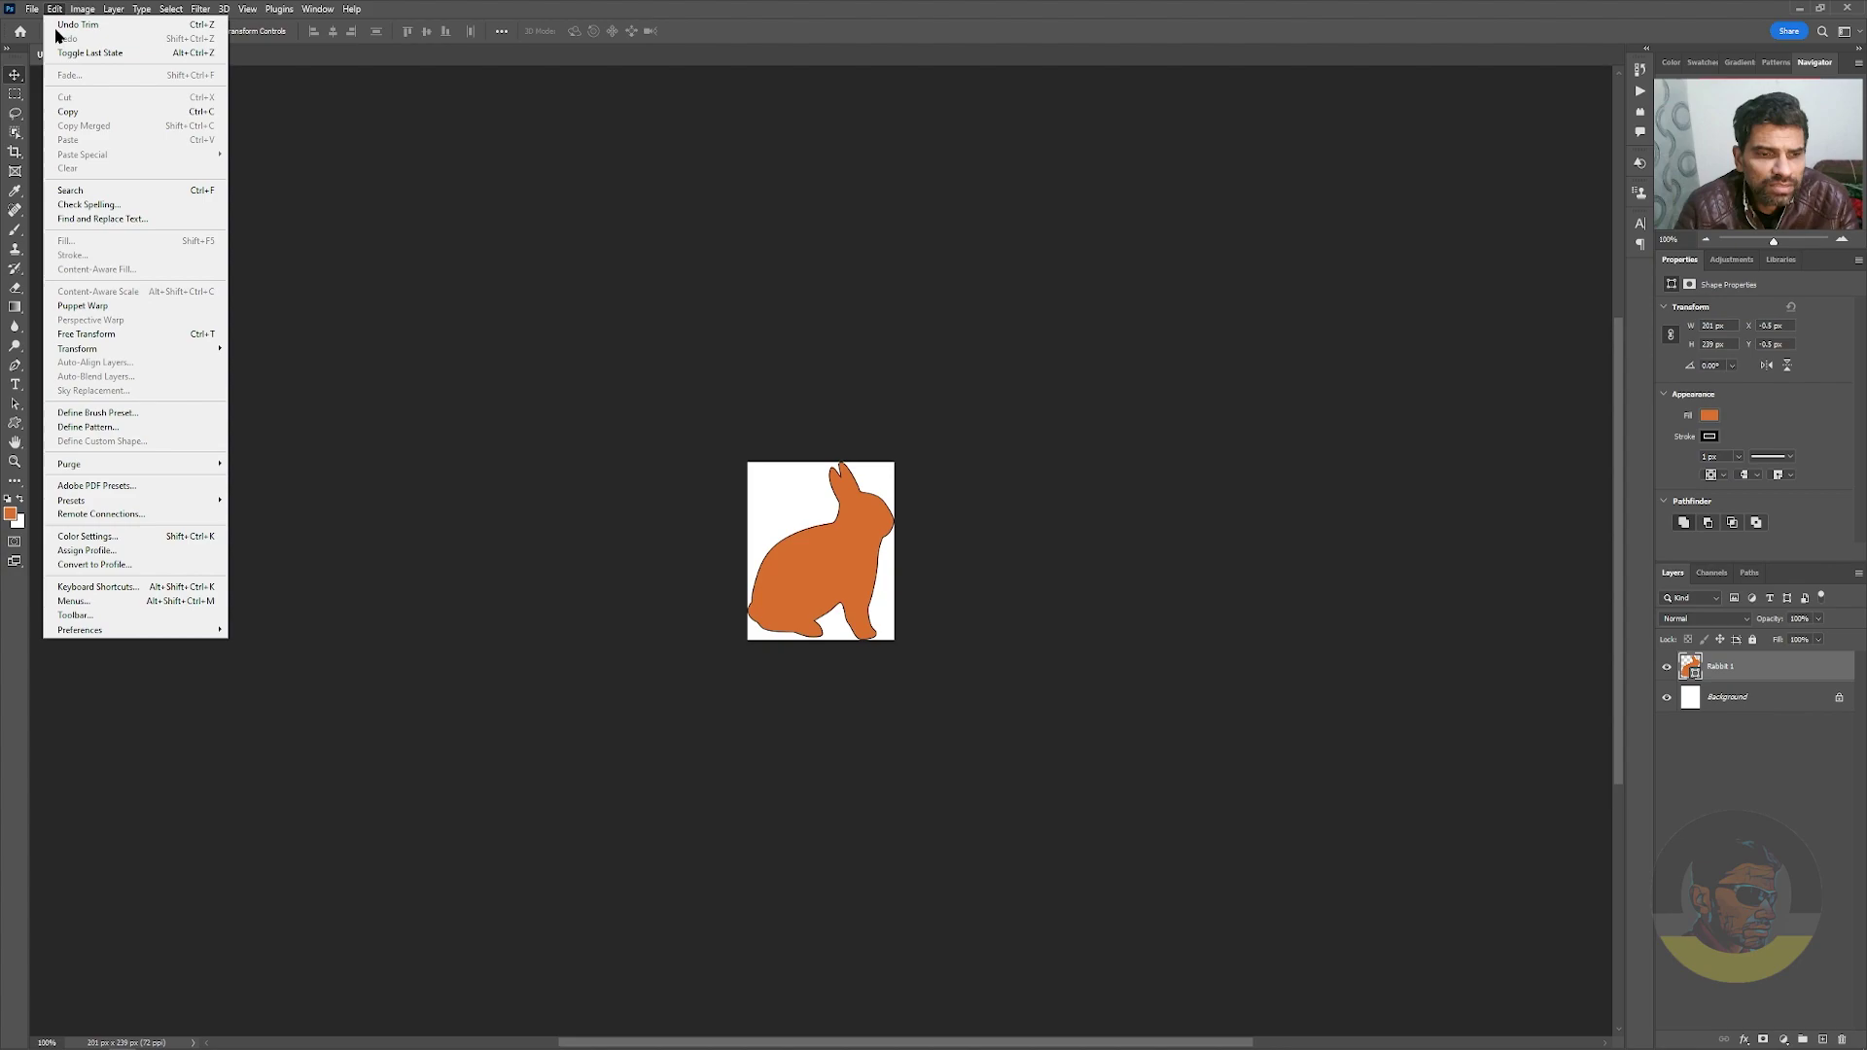
mouse_move(184, 636)
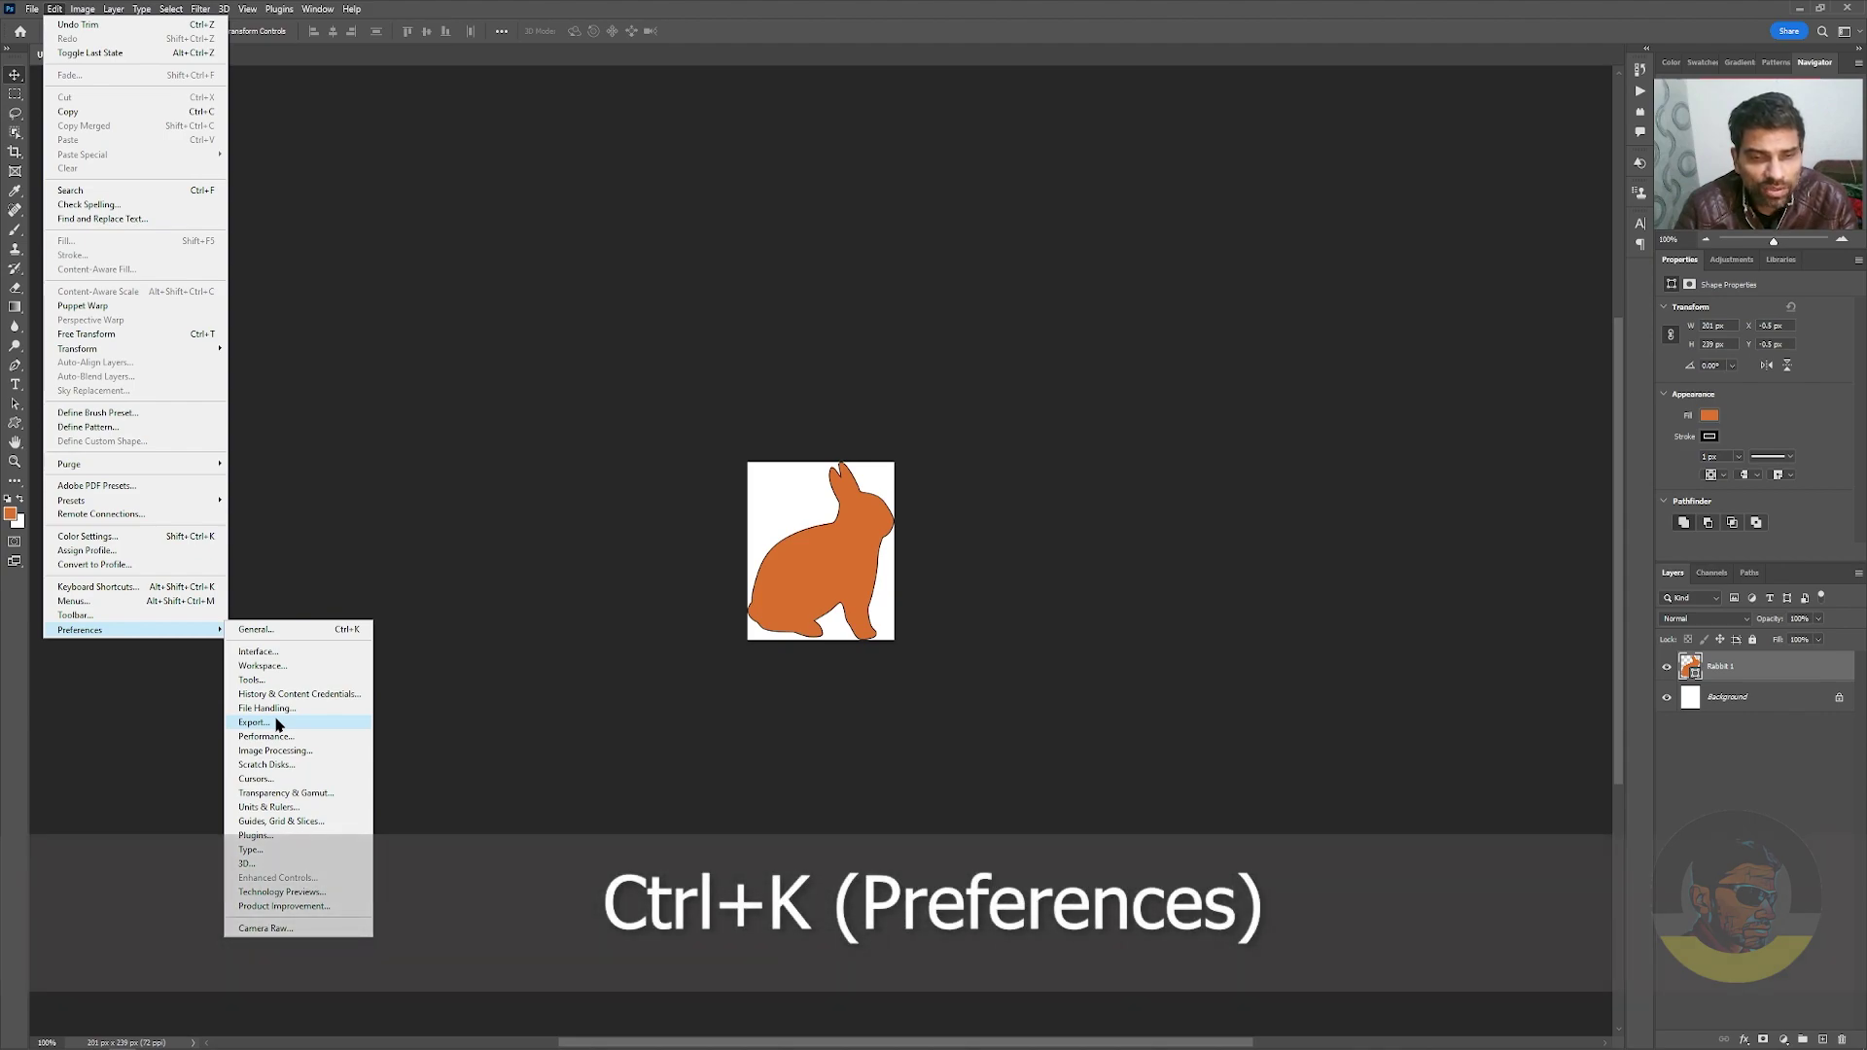
click(277, 724)
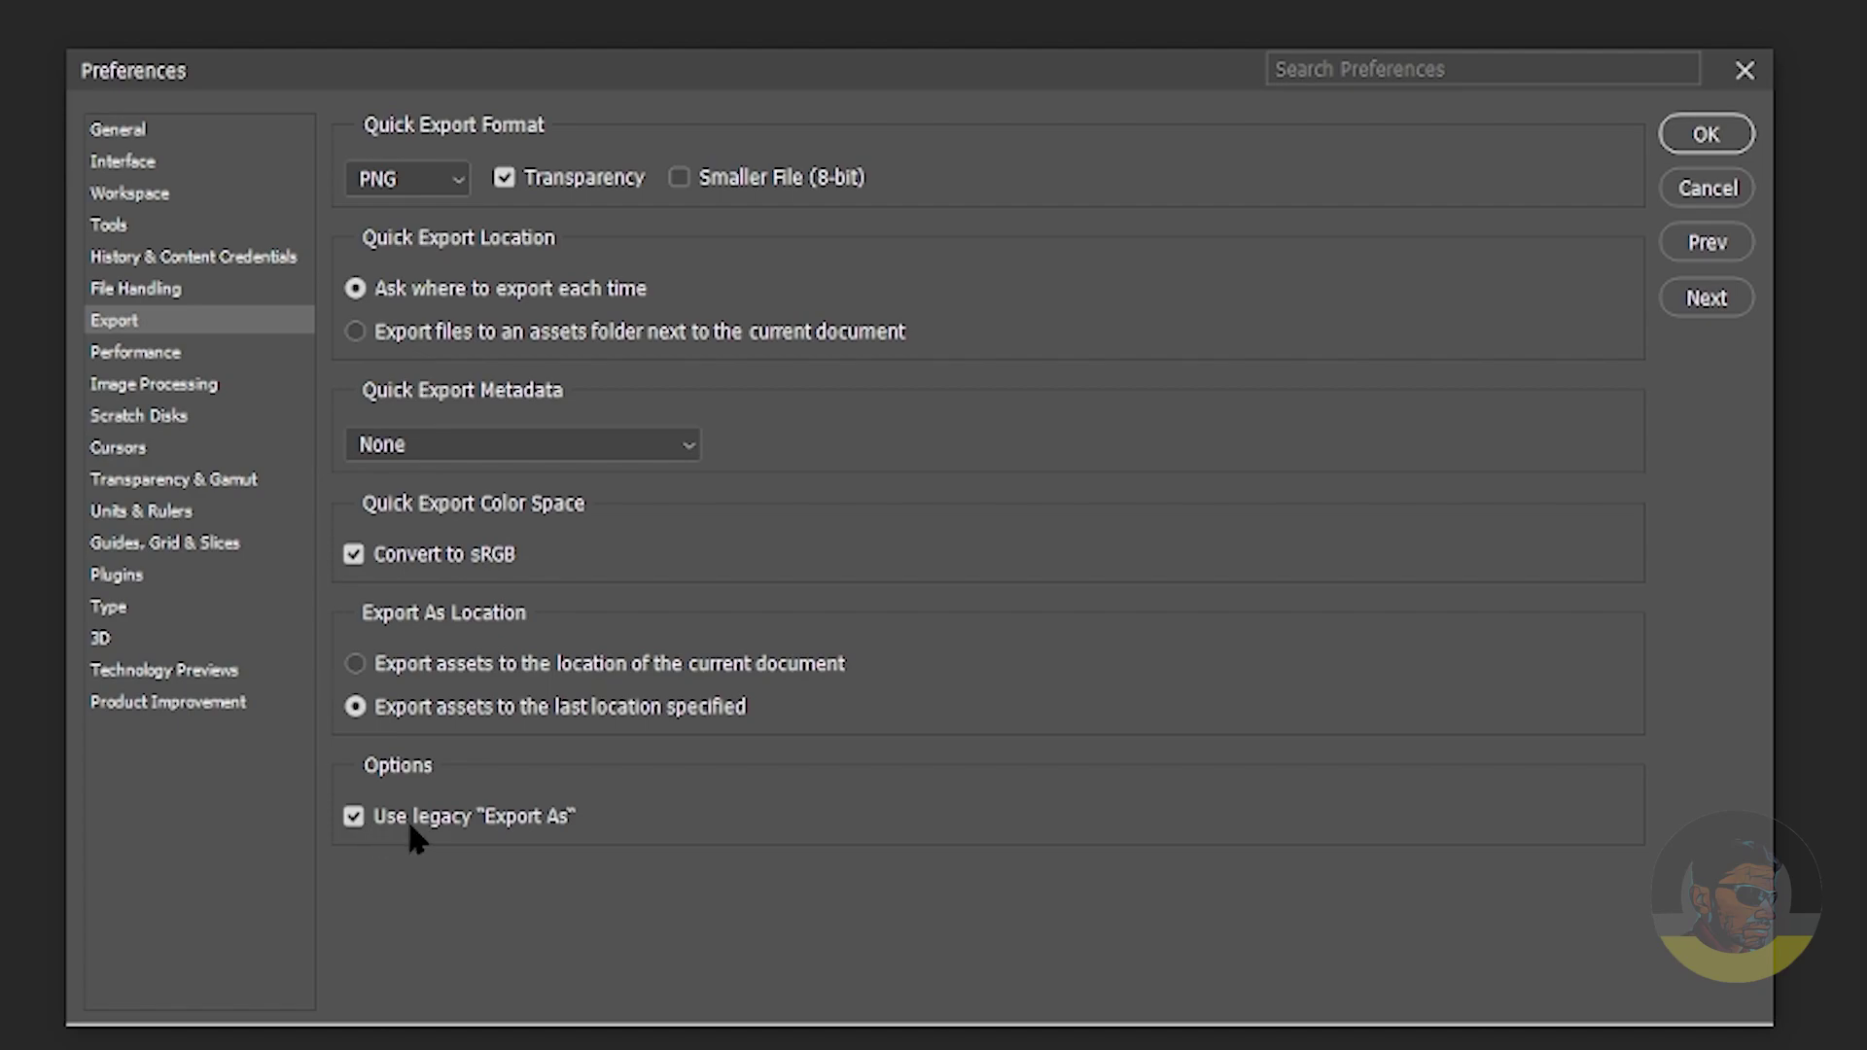
click(353, 817)
click(1709, 127)
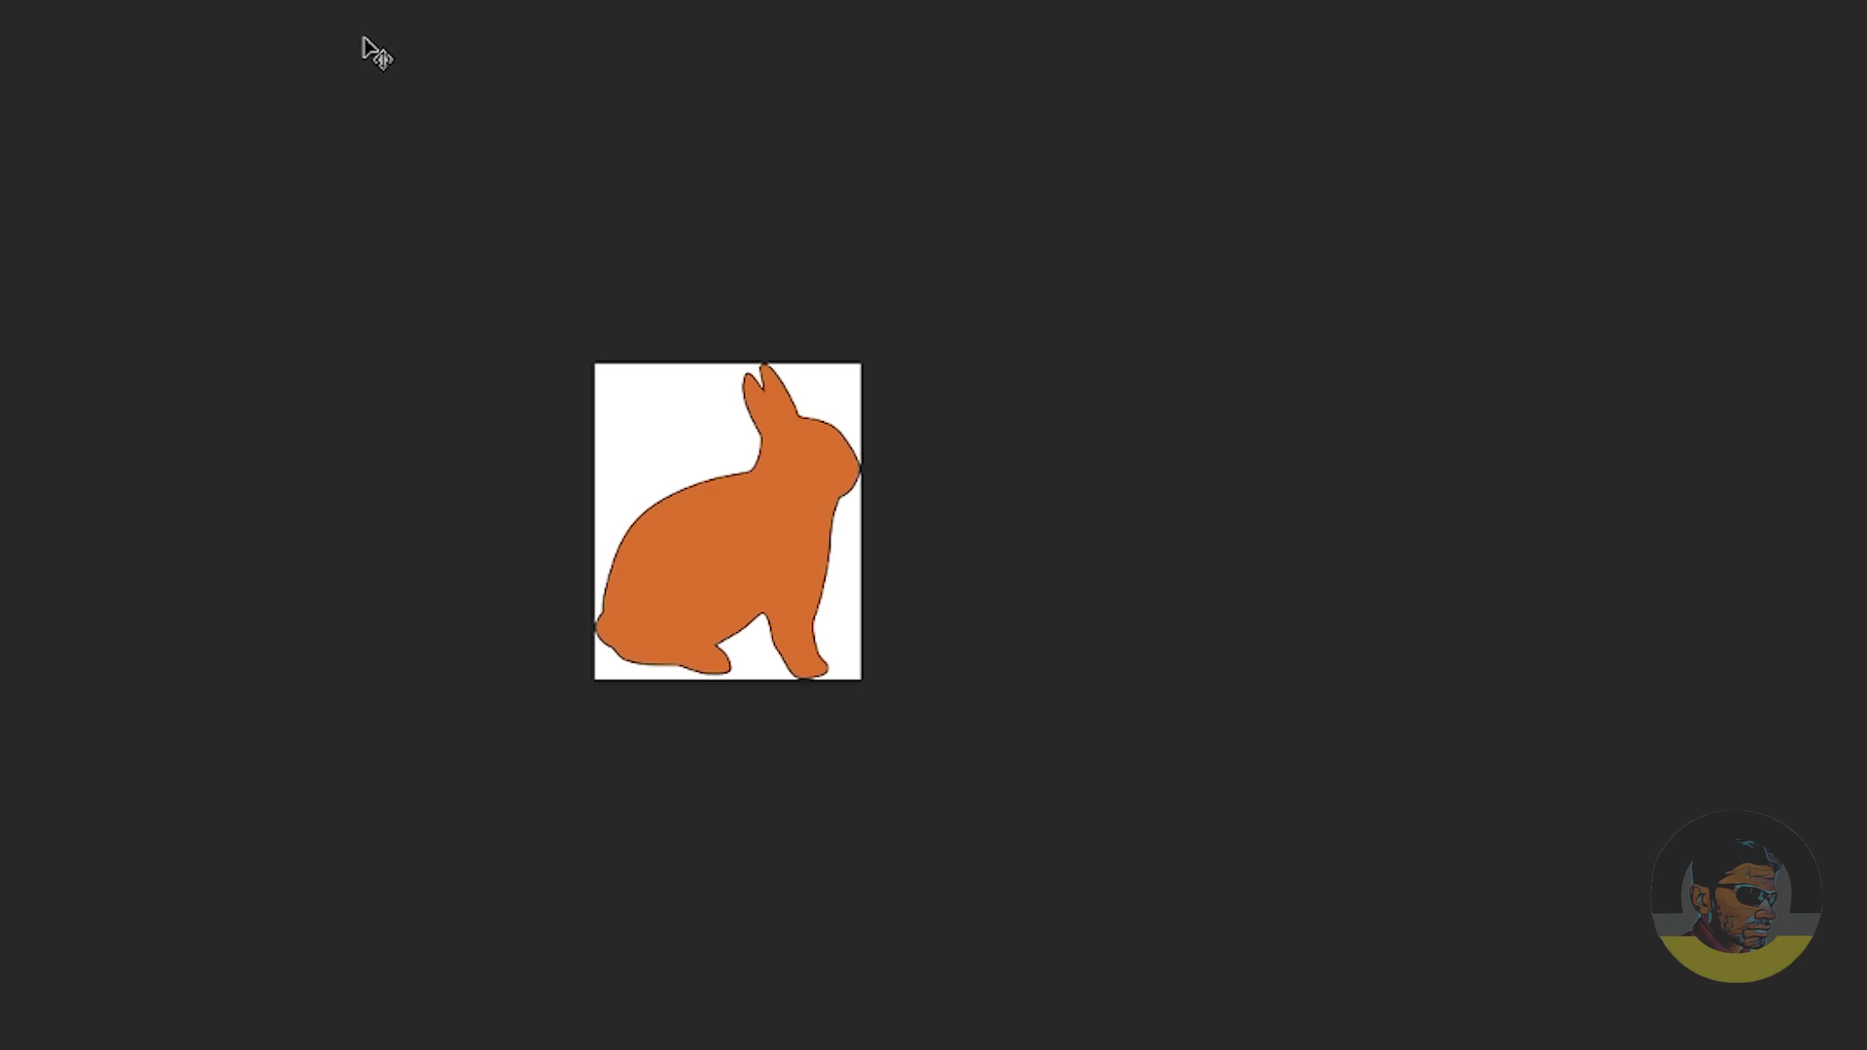
Step: Export the rabbit as SVG at 201 × 239 with Bicubic Automatic resampling
key(alt+shift+ctrl+w)
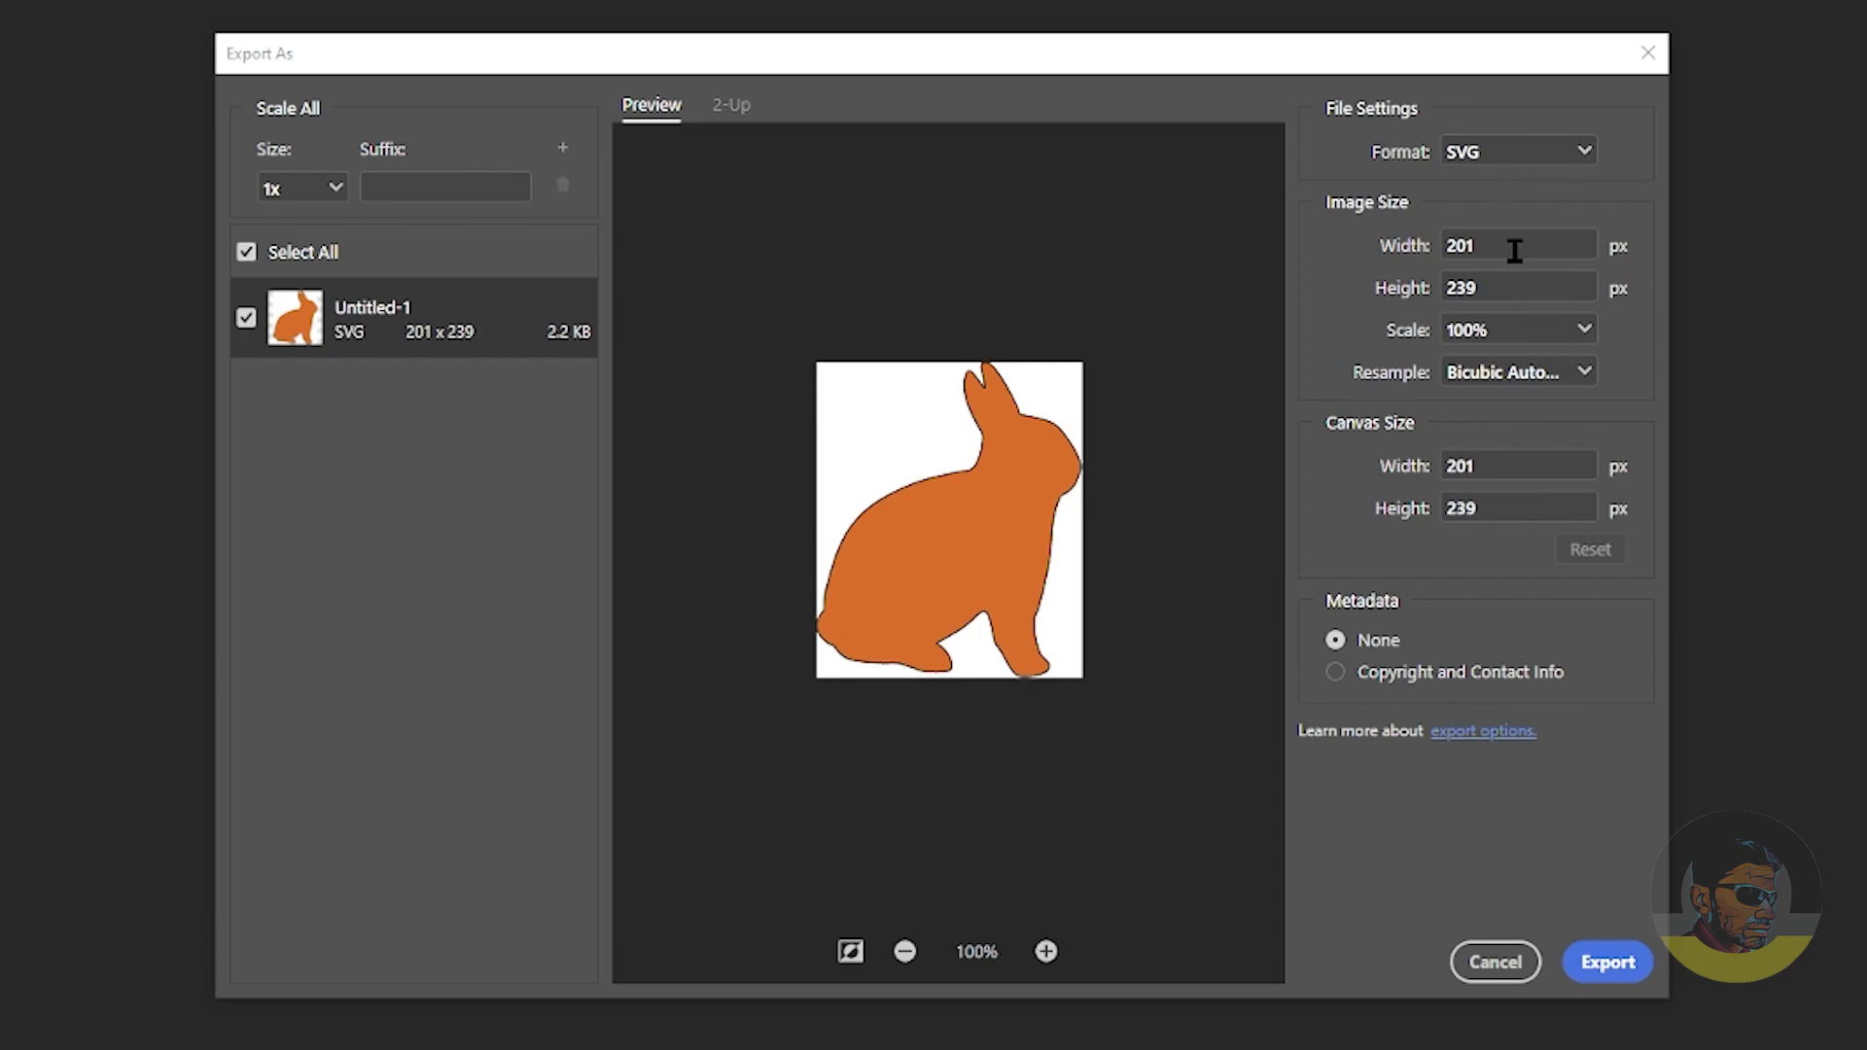
drag(1501, 250, 1456, 289)
click(1581, 375)
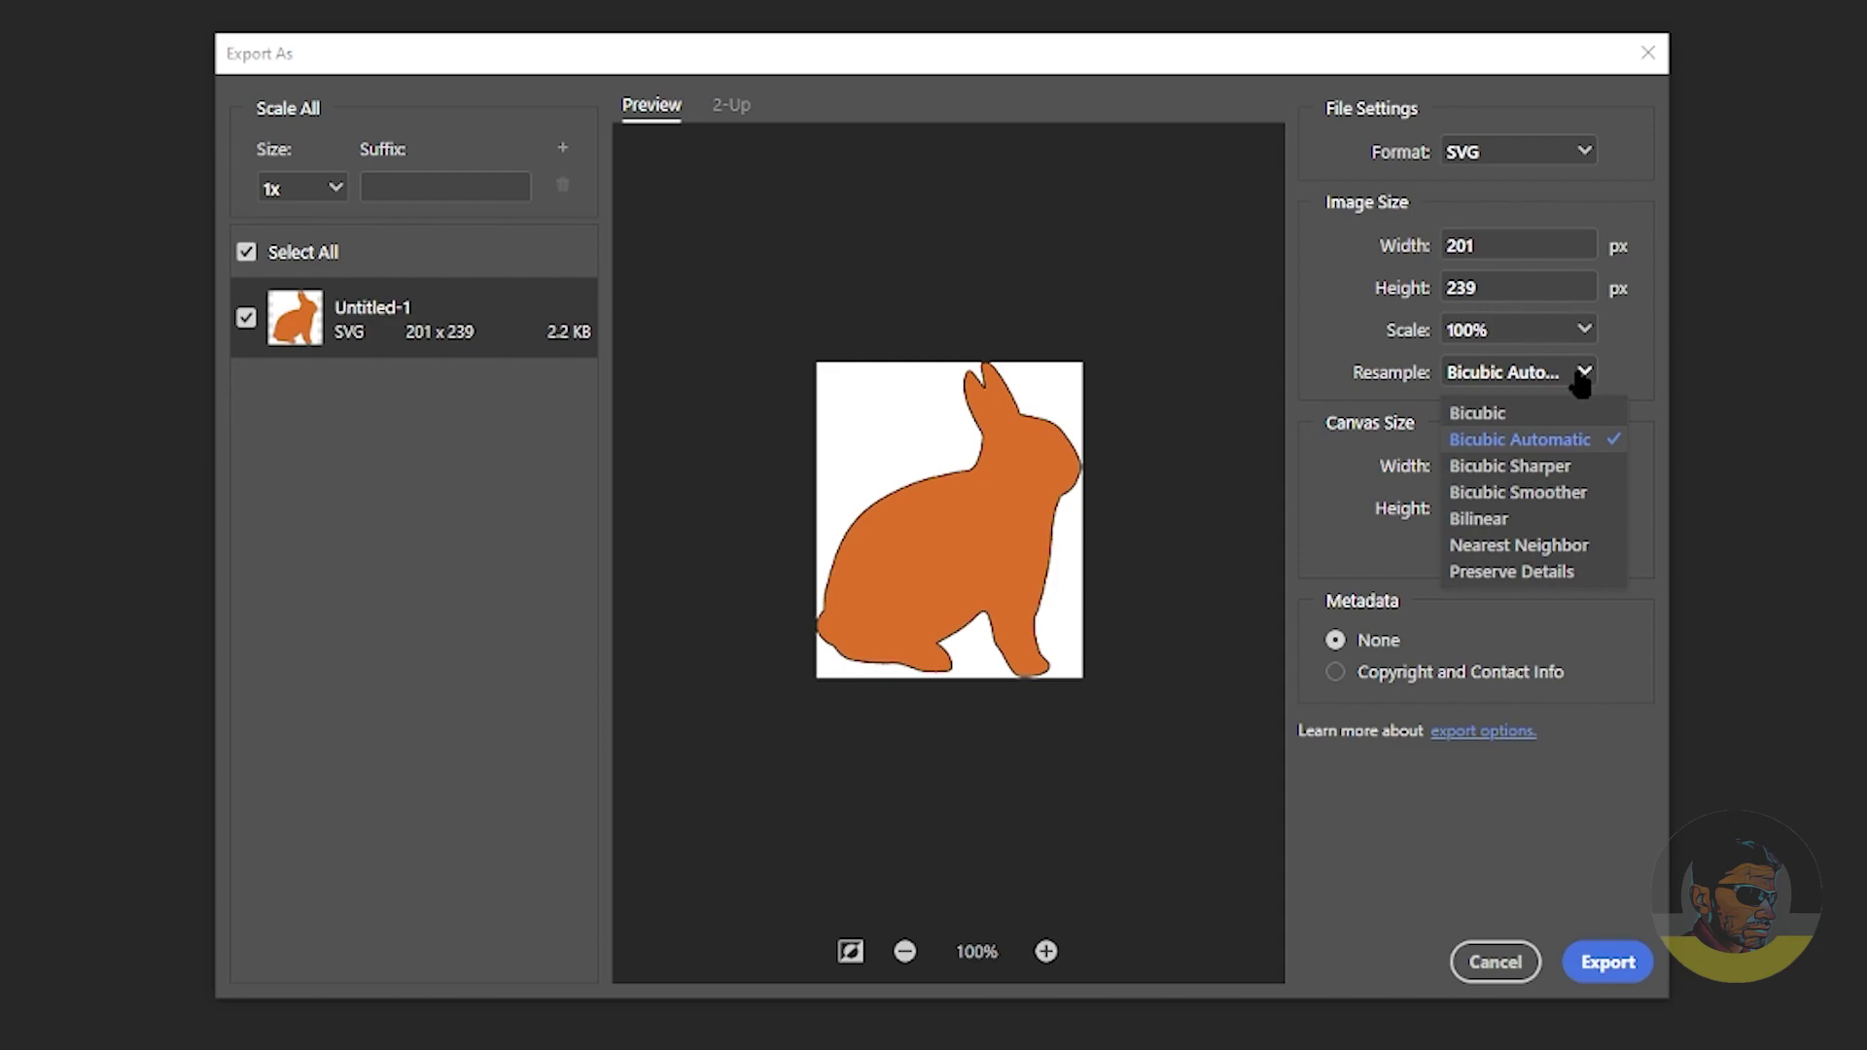
click(1581, 375)
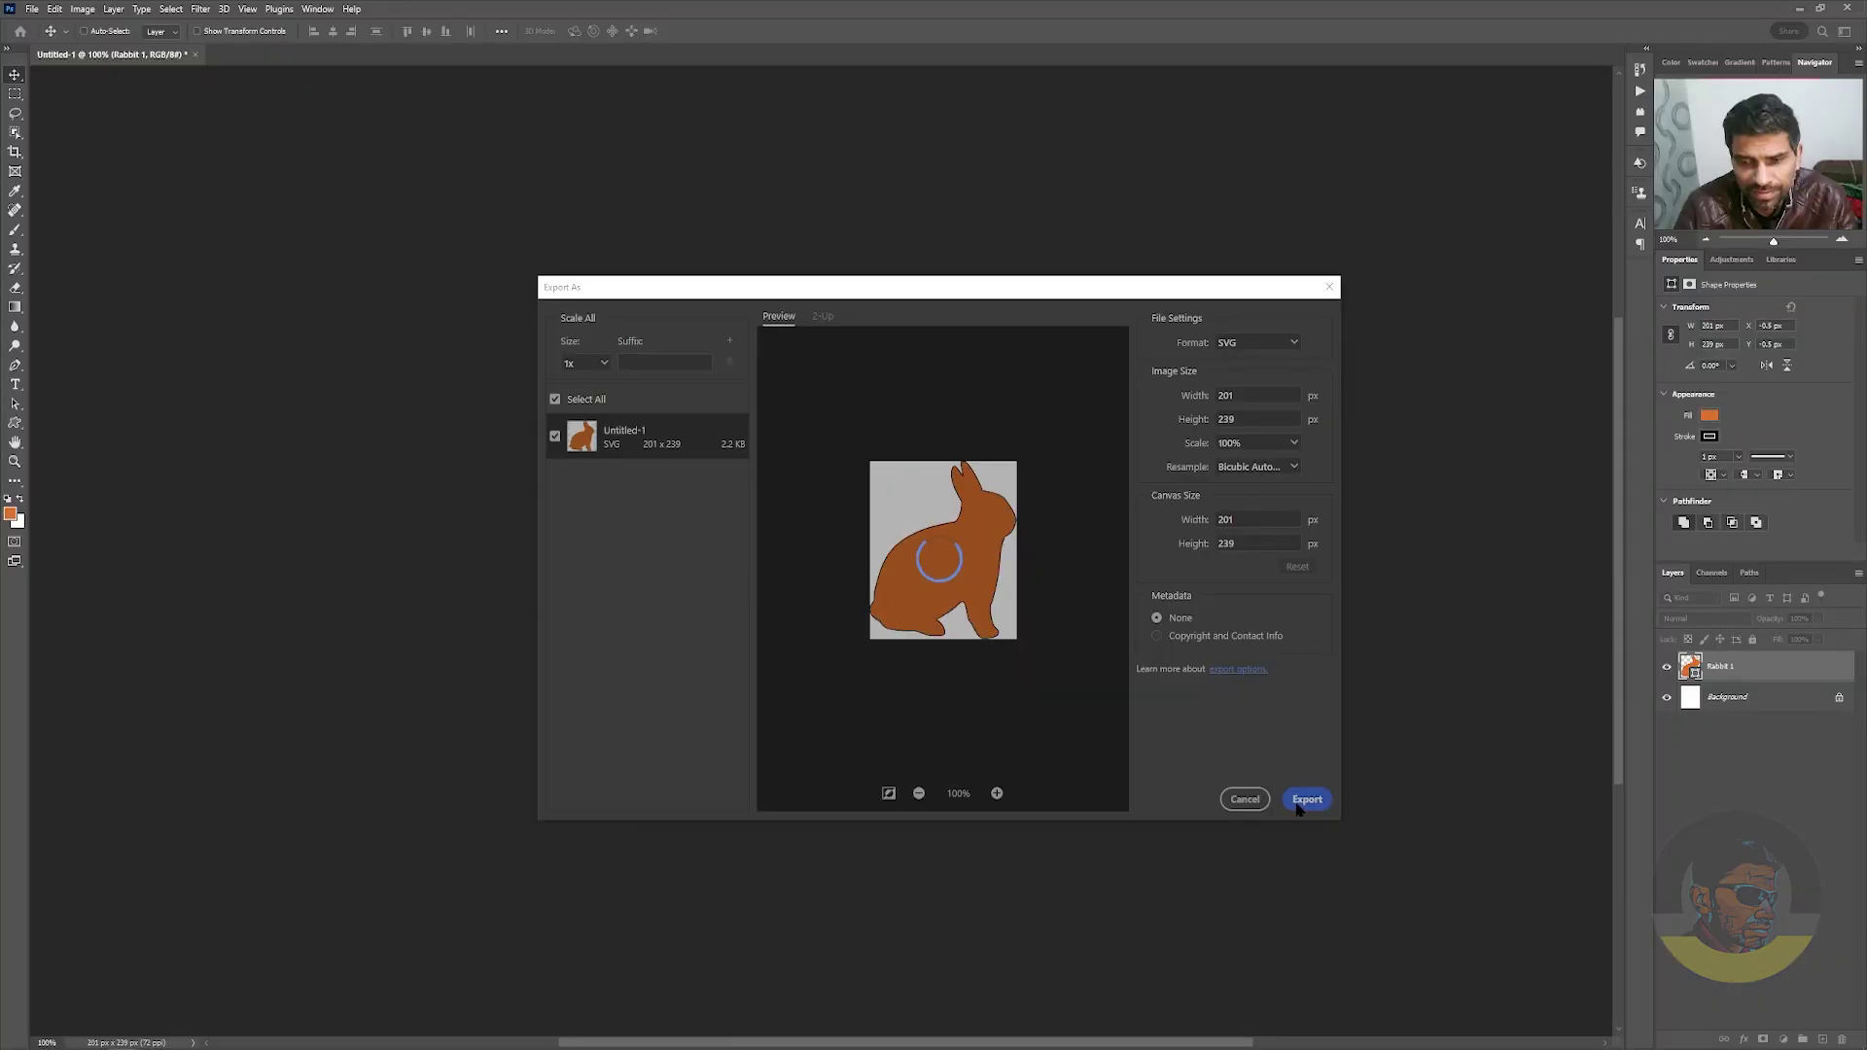
click(1591, 977)
Step: Save the export to the Desktop under the name rabbit.svg
click(60, 118)
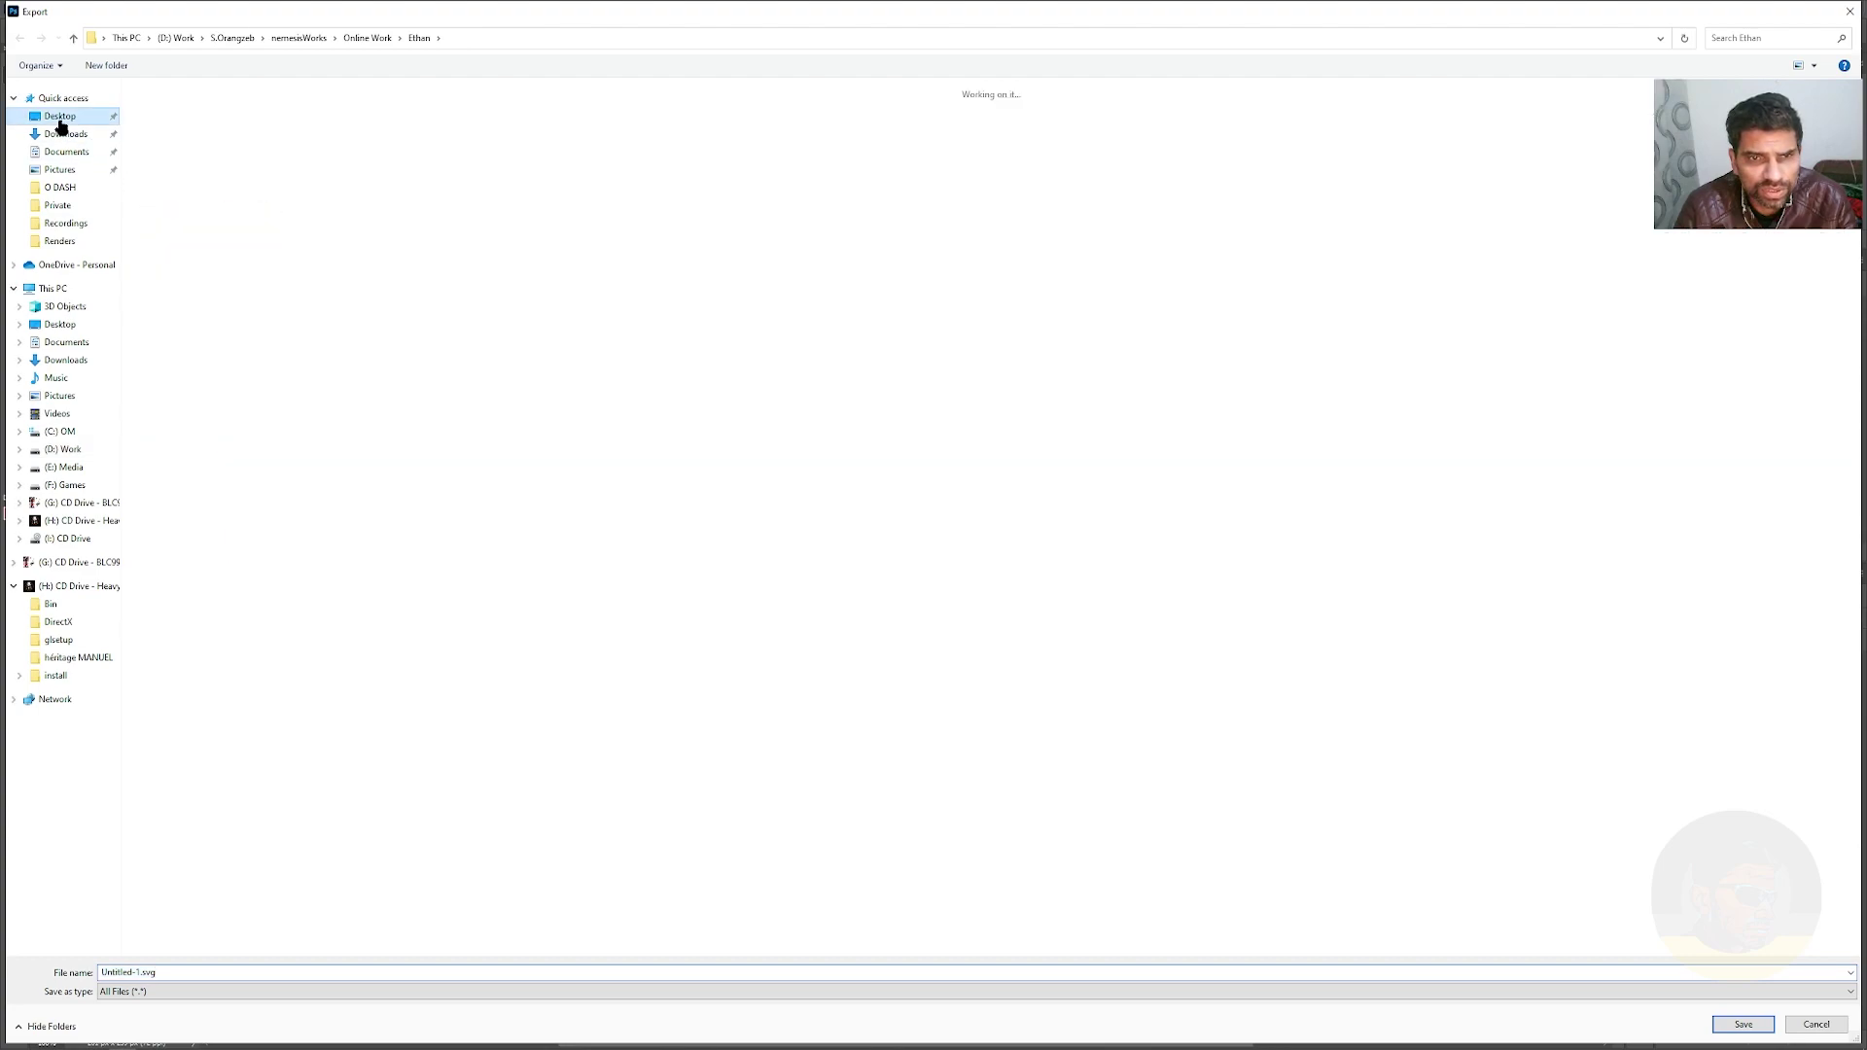
click(273, 975)
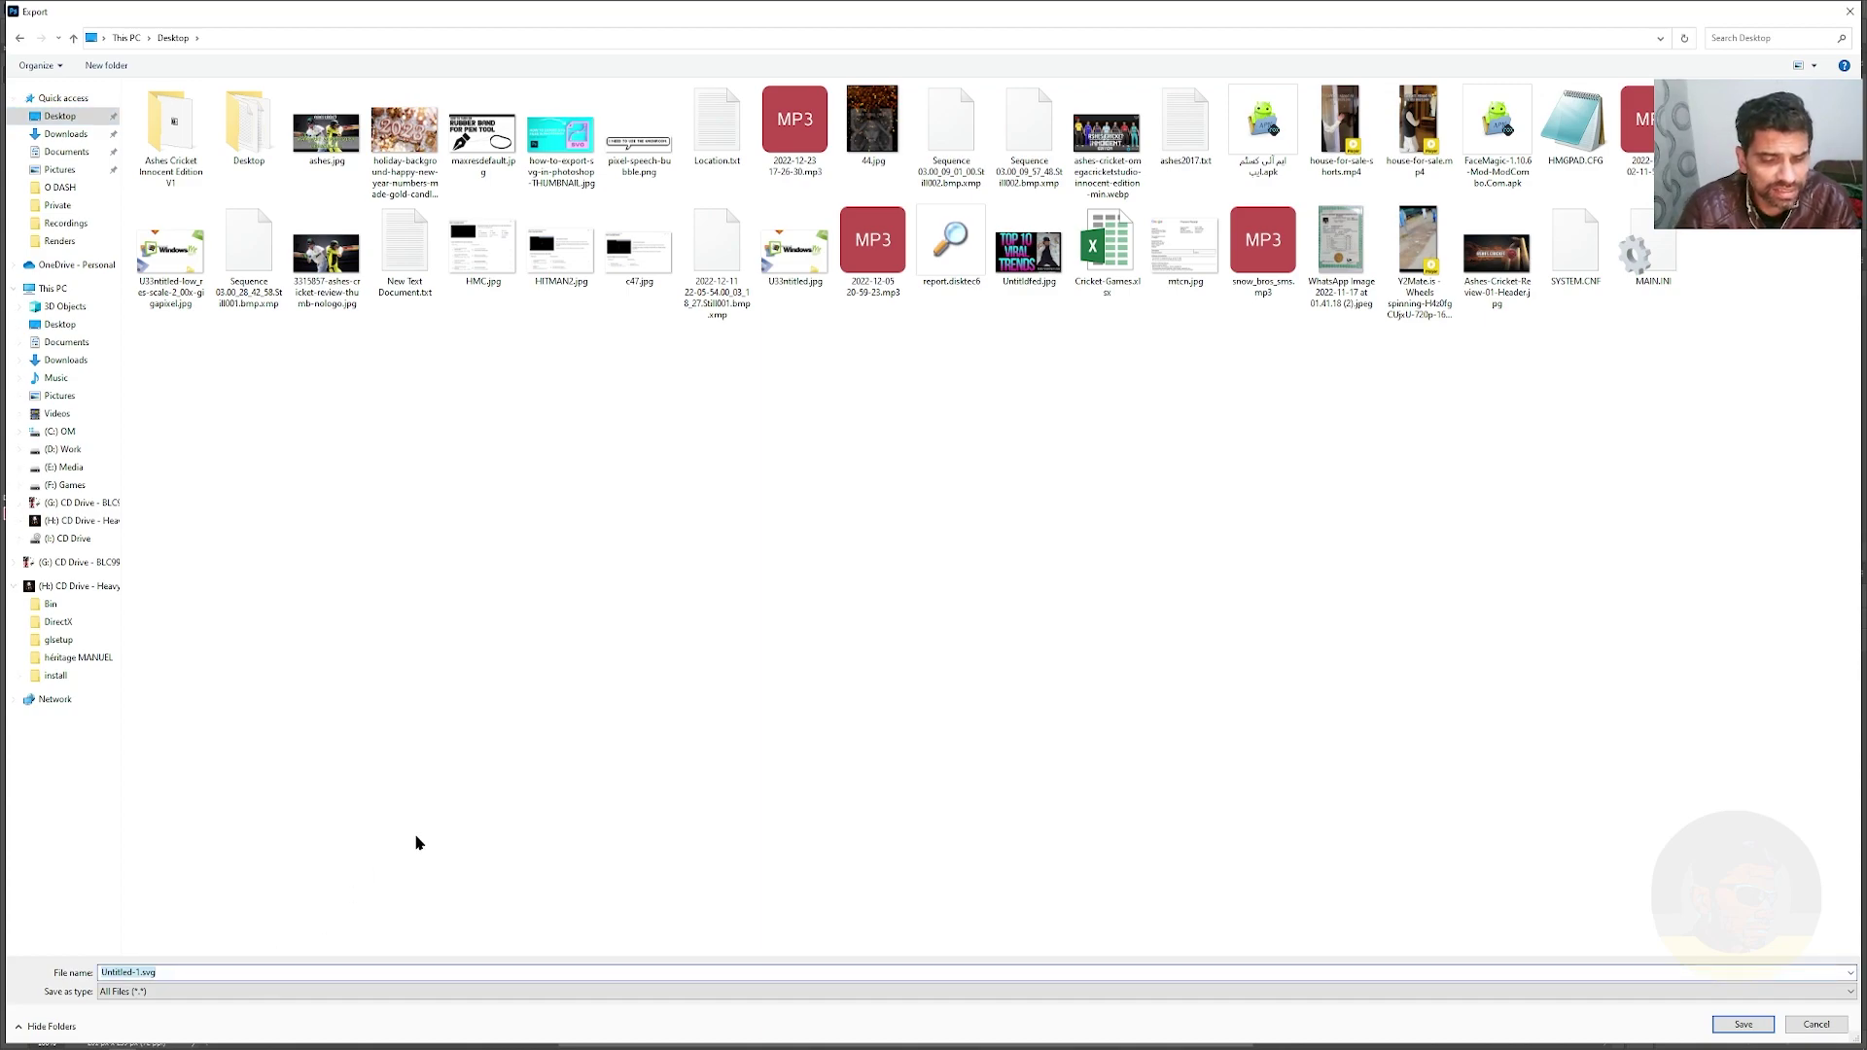
text(rabbit)
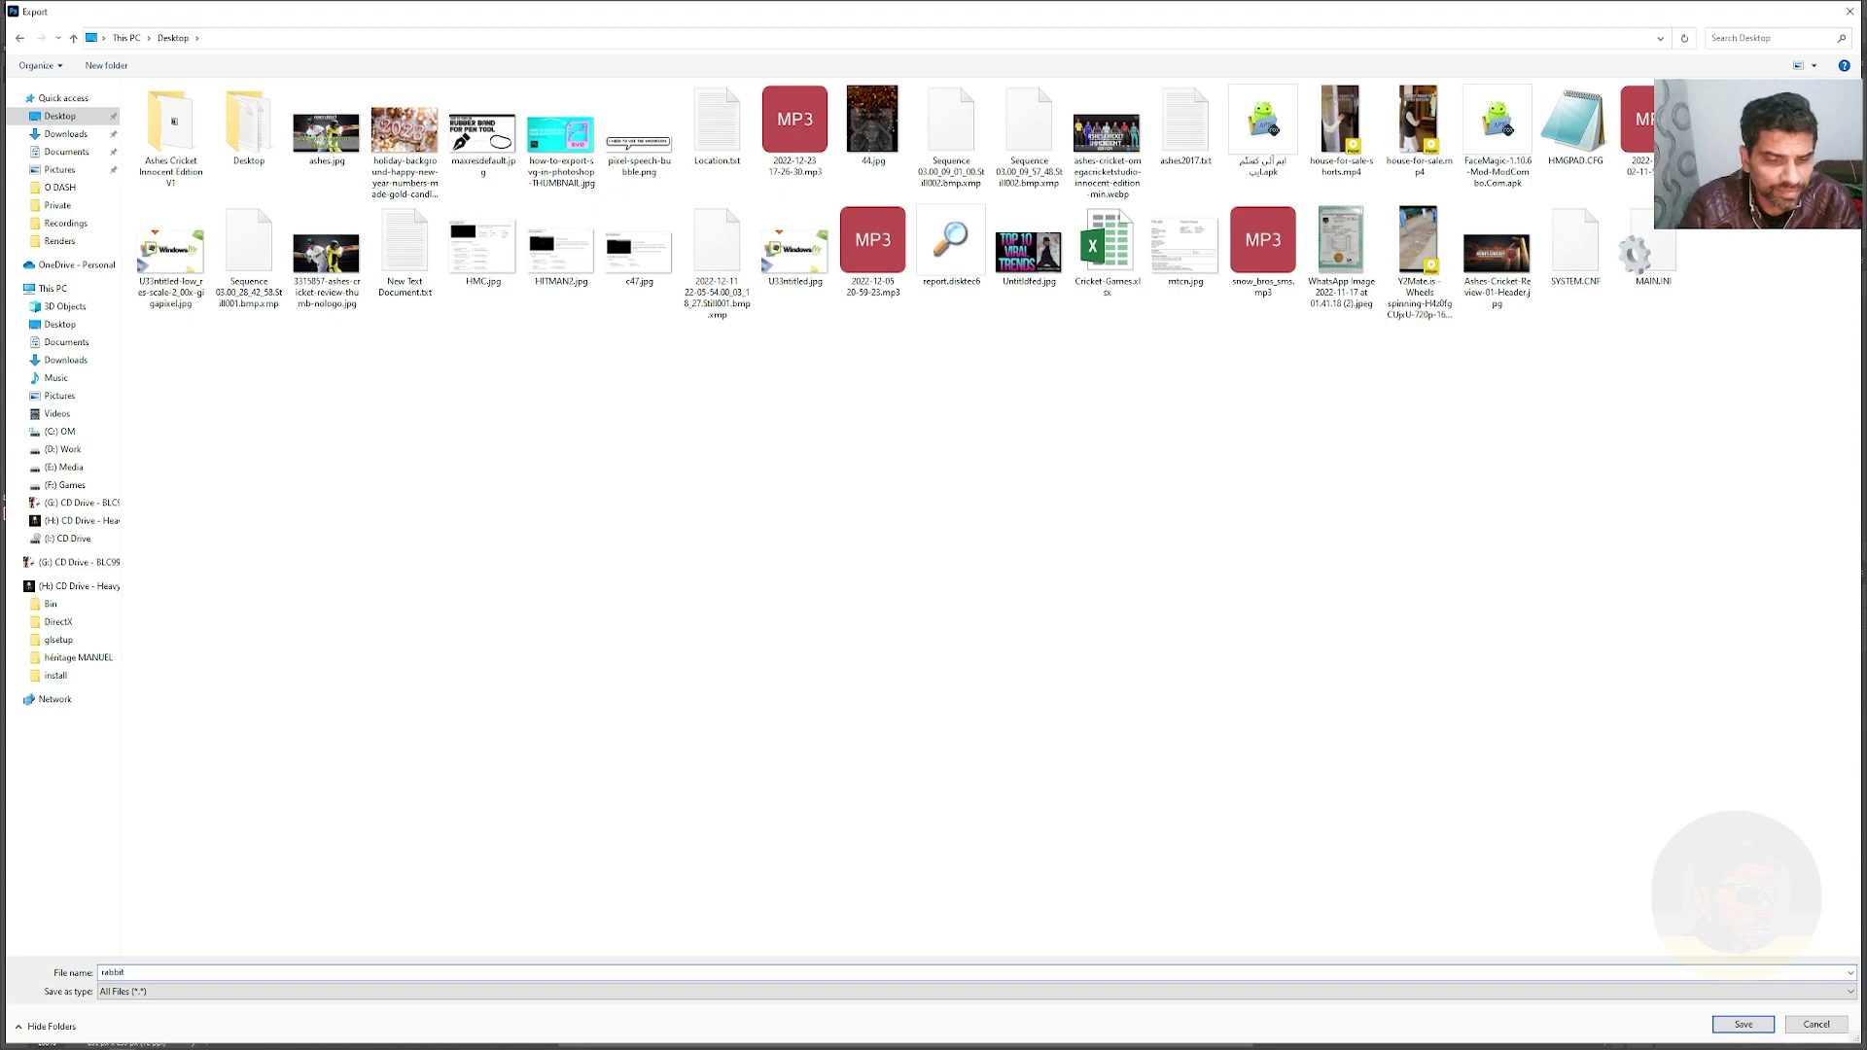
click(1724, 1026)
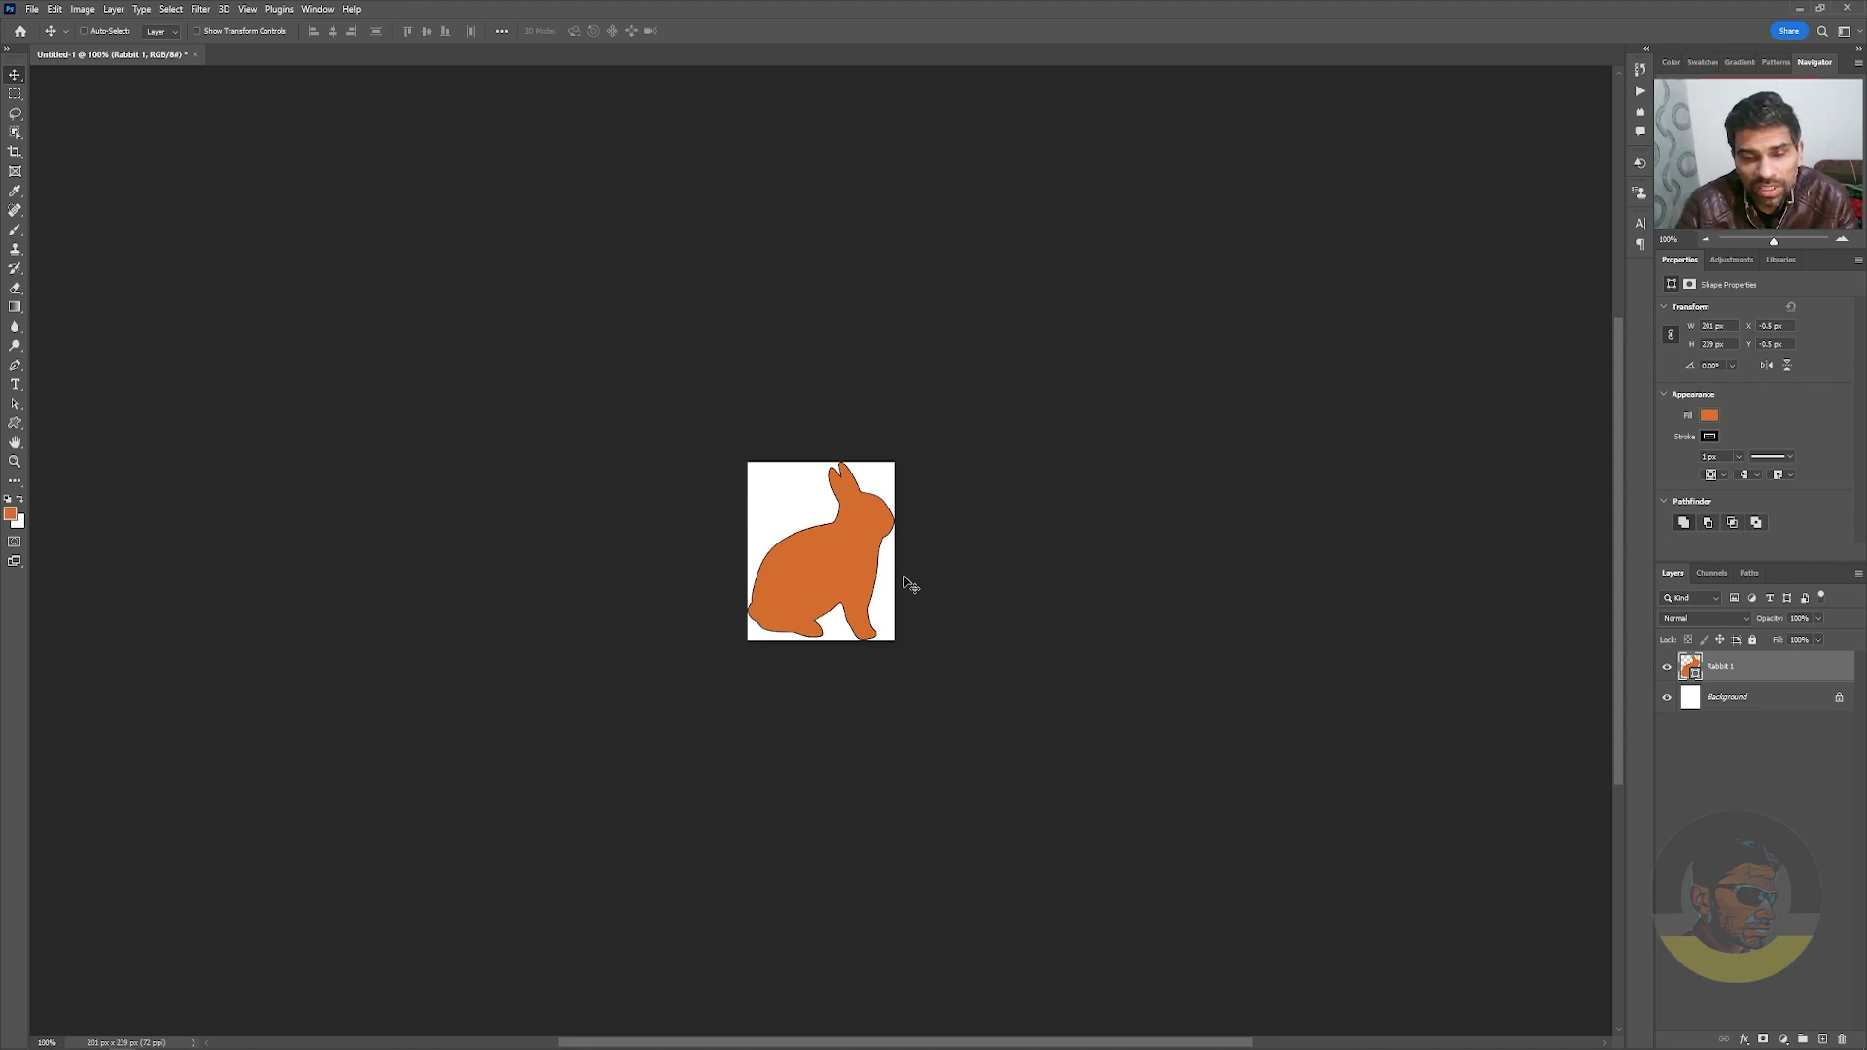
key(ctrl+o)
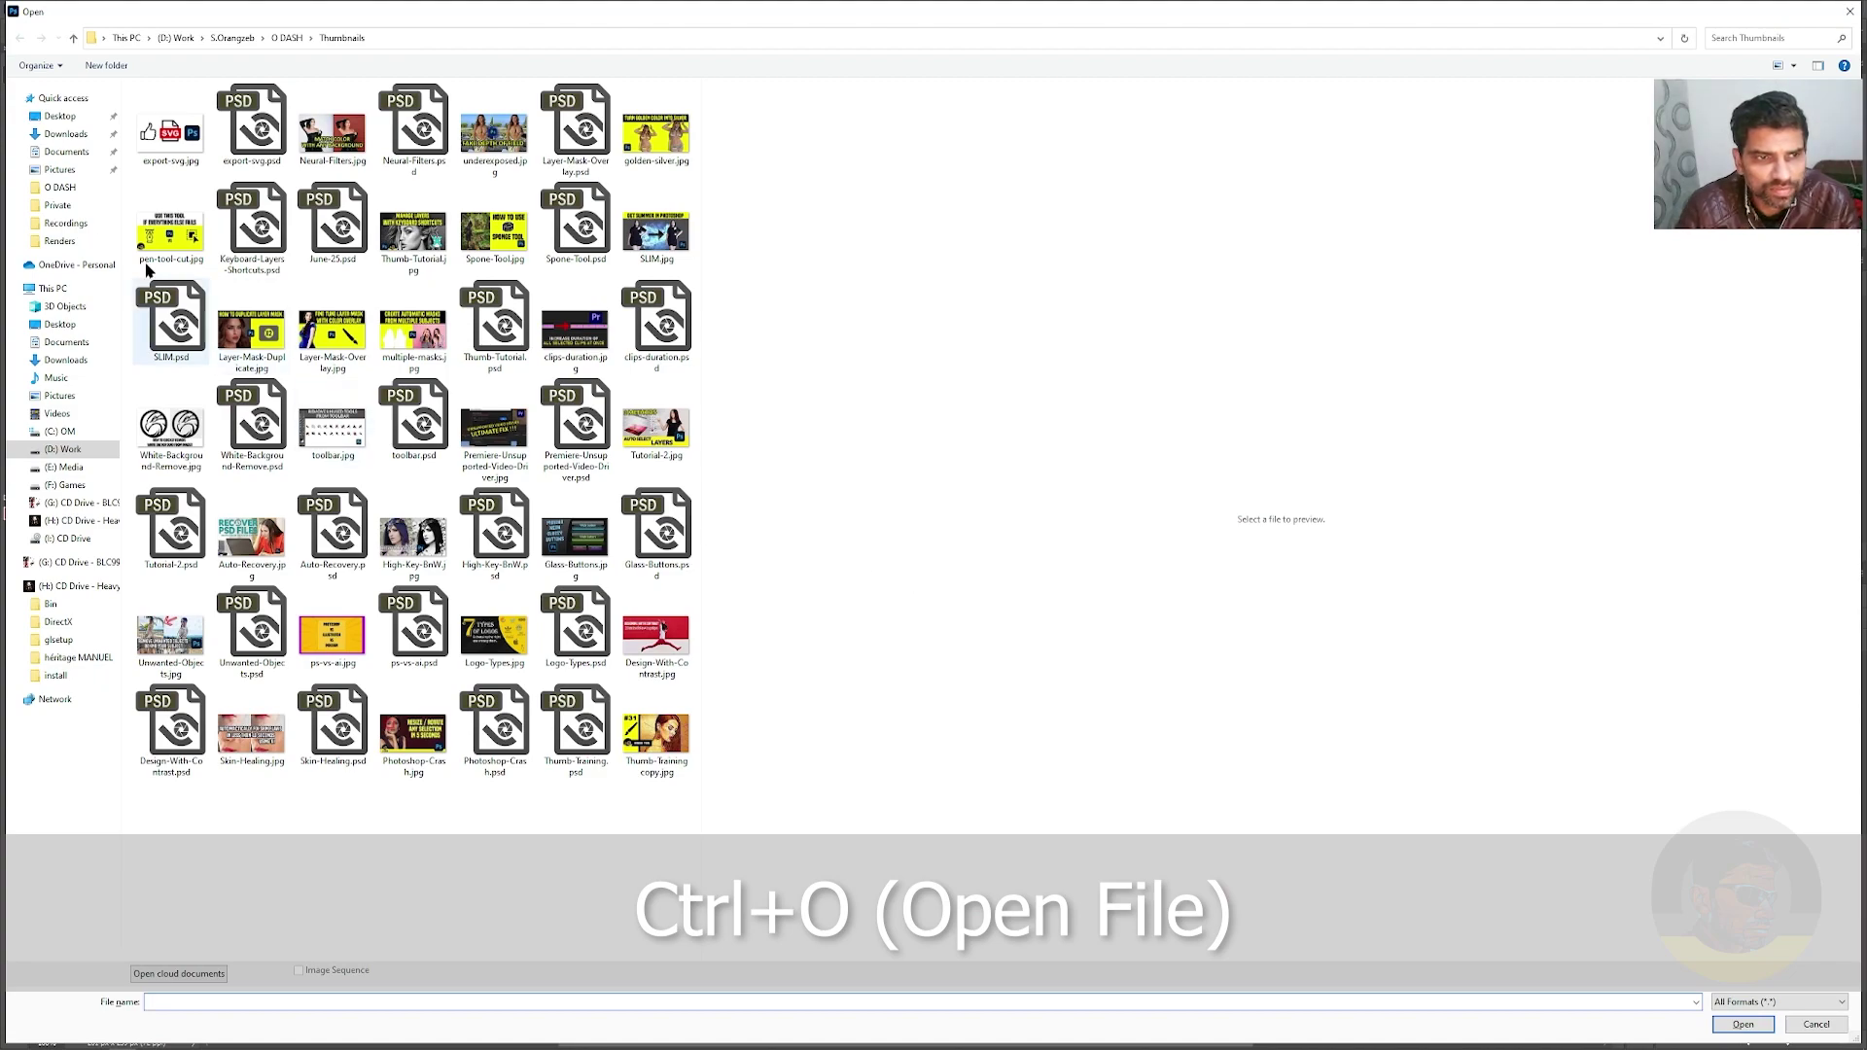
click(70, 116)
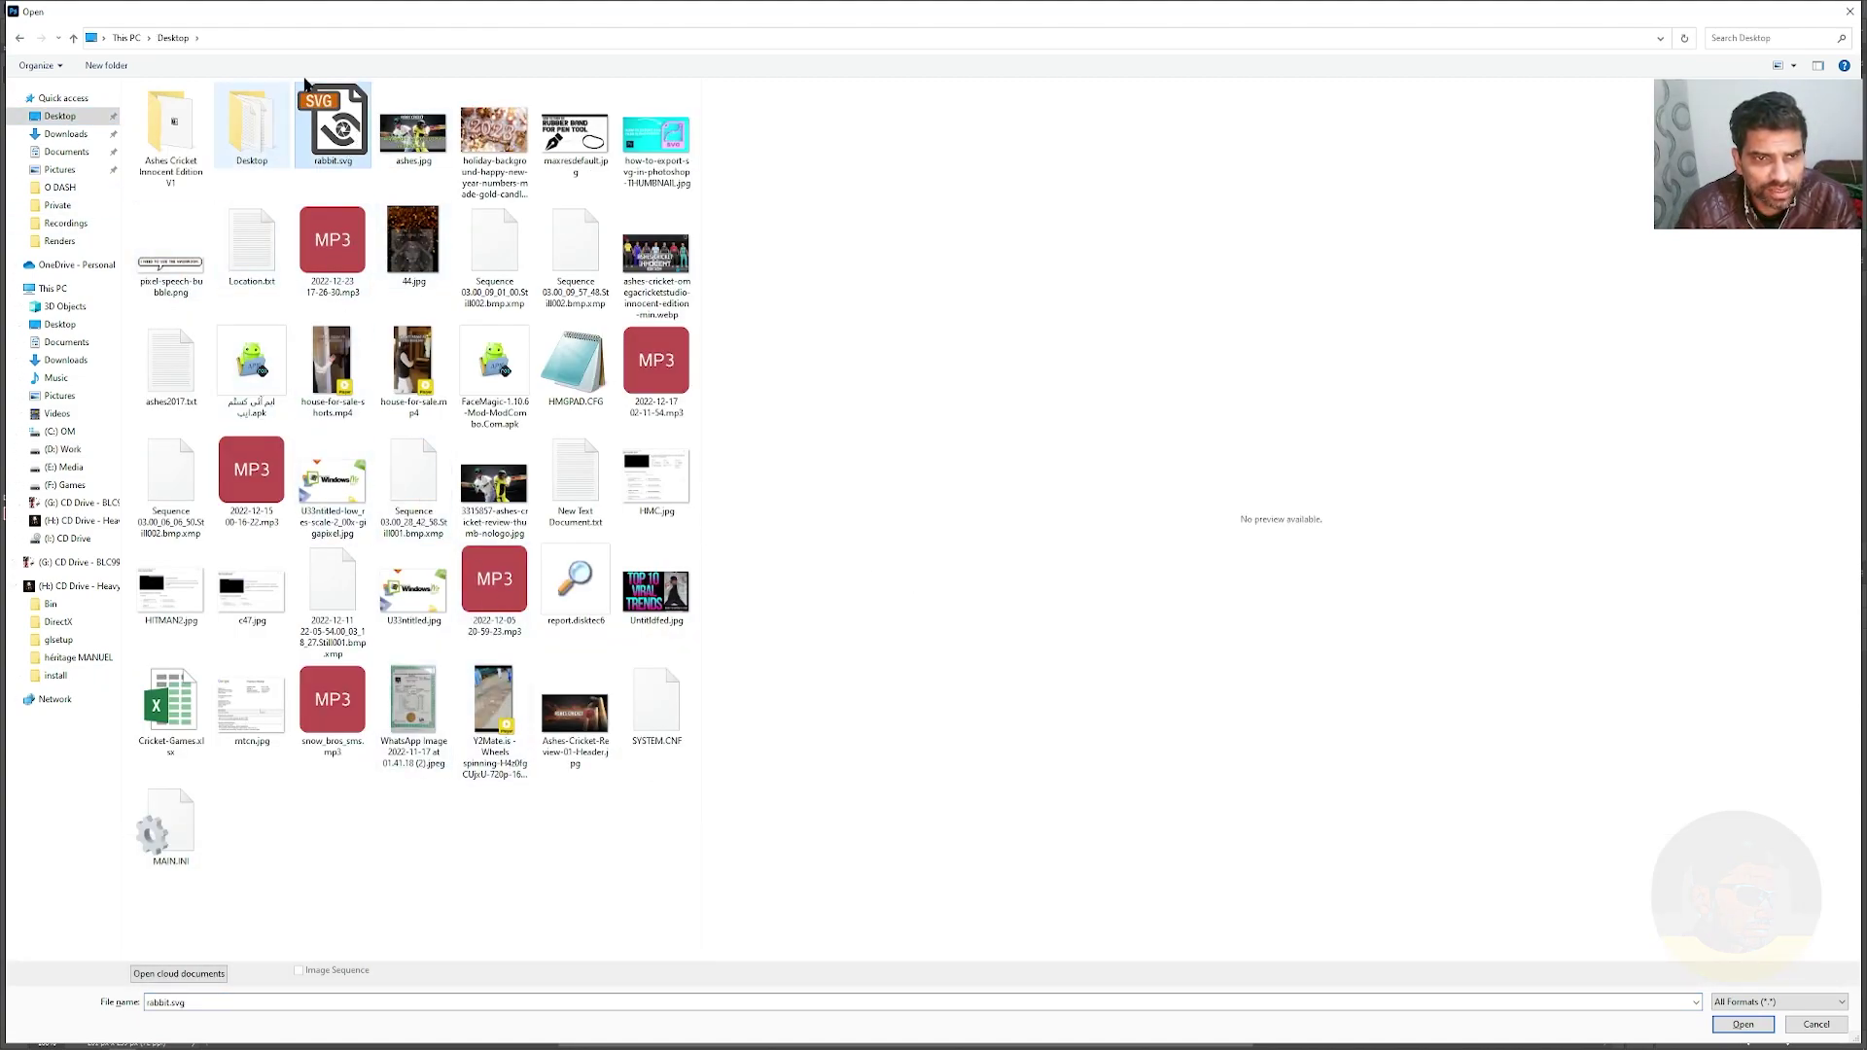
right_click(335, 118)
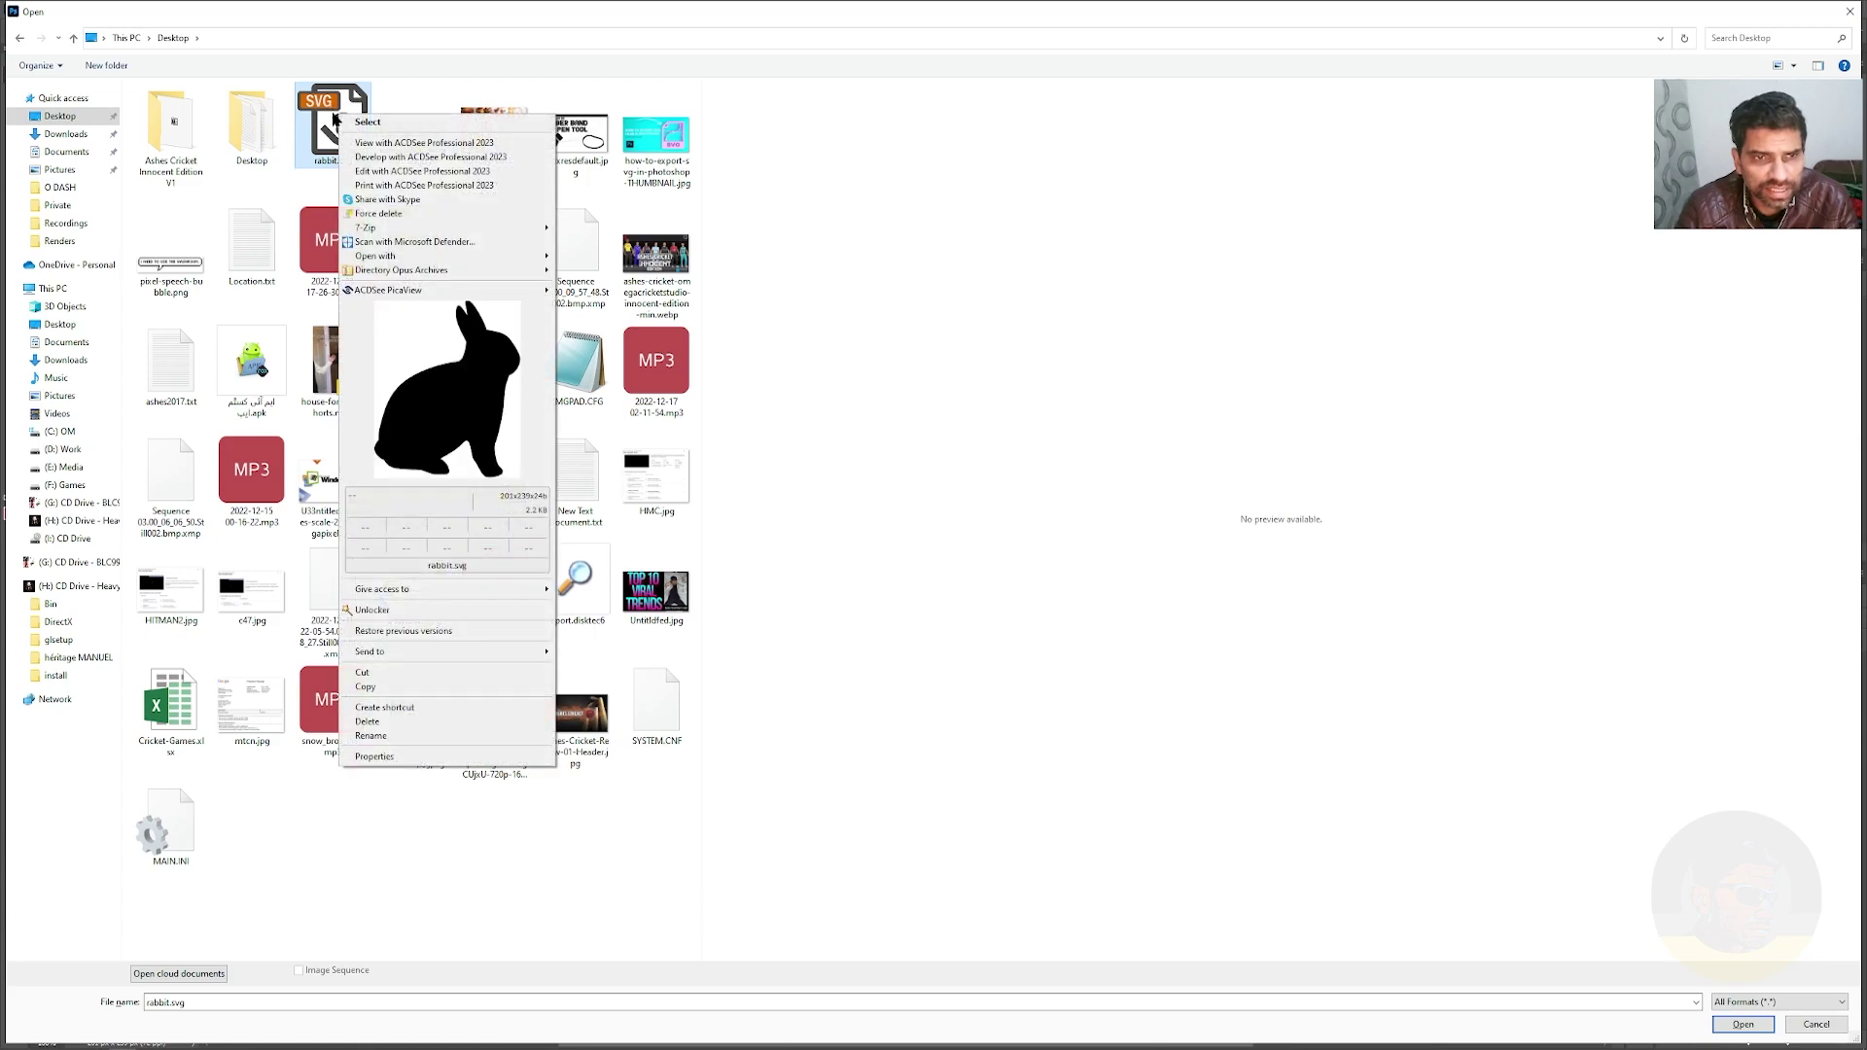
click(400, 756)
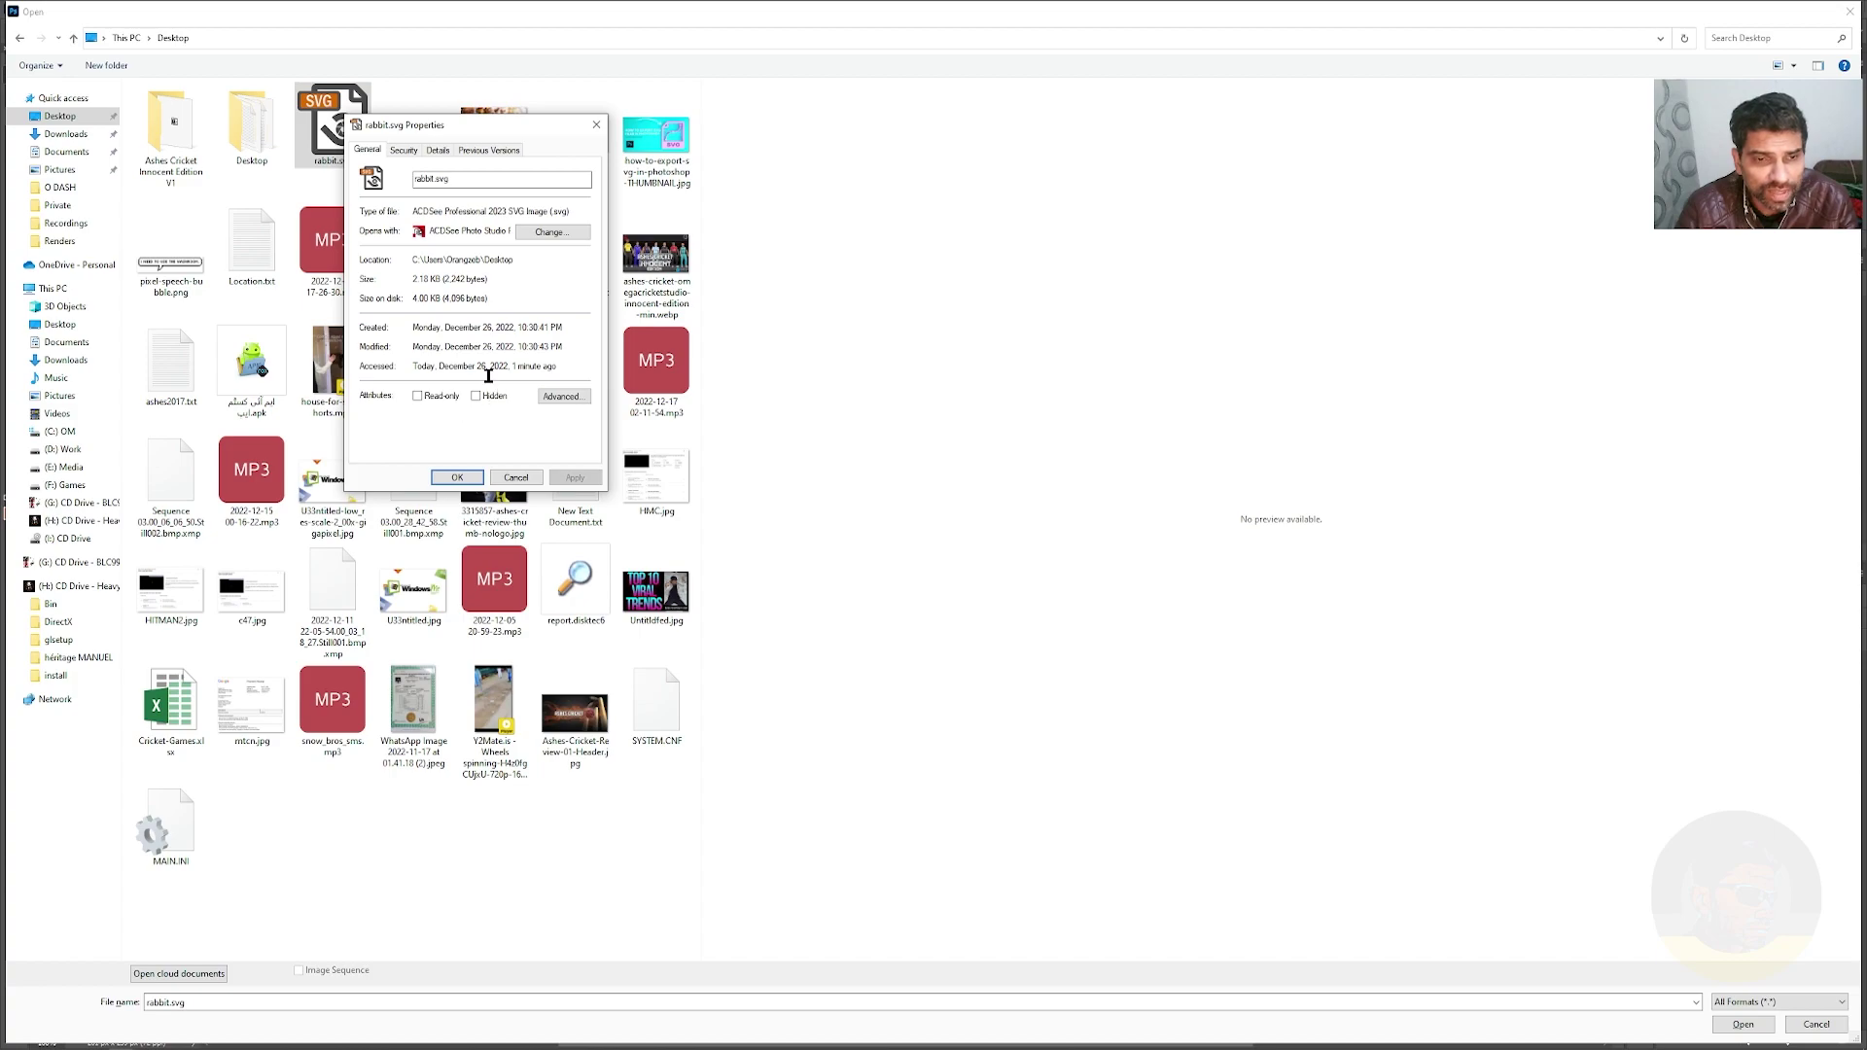
drag(445, 278, 389, 282)
click(516, 477)
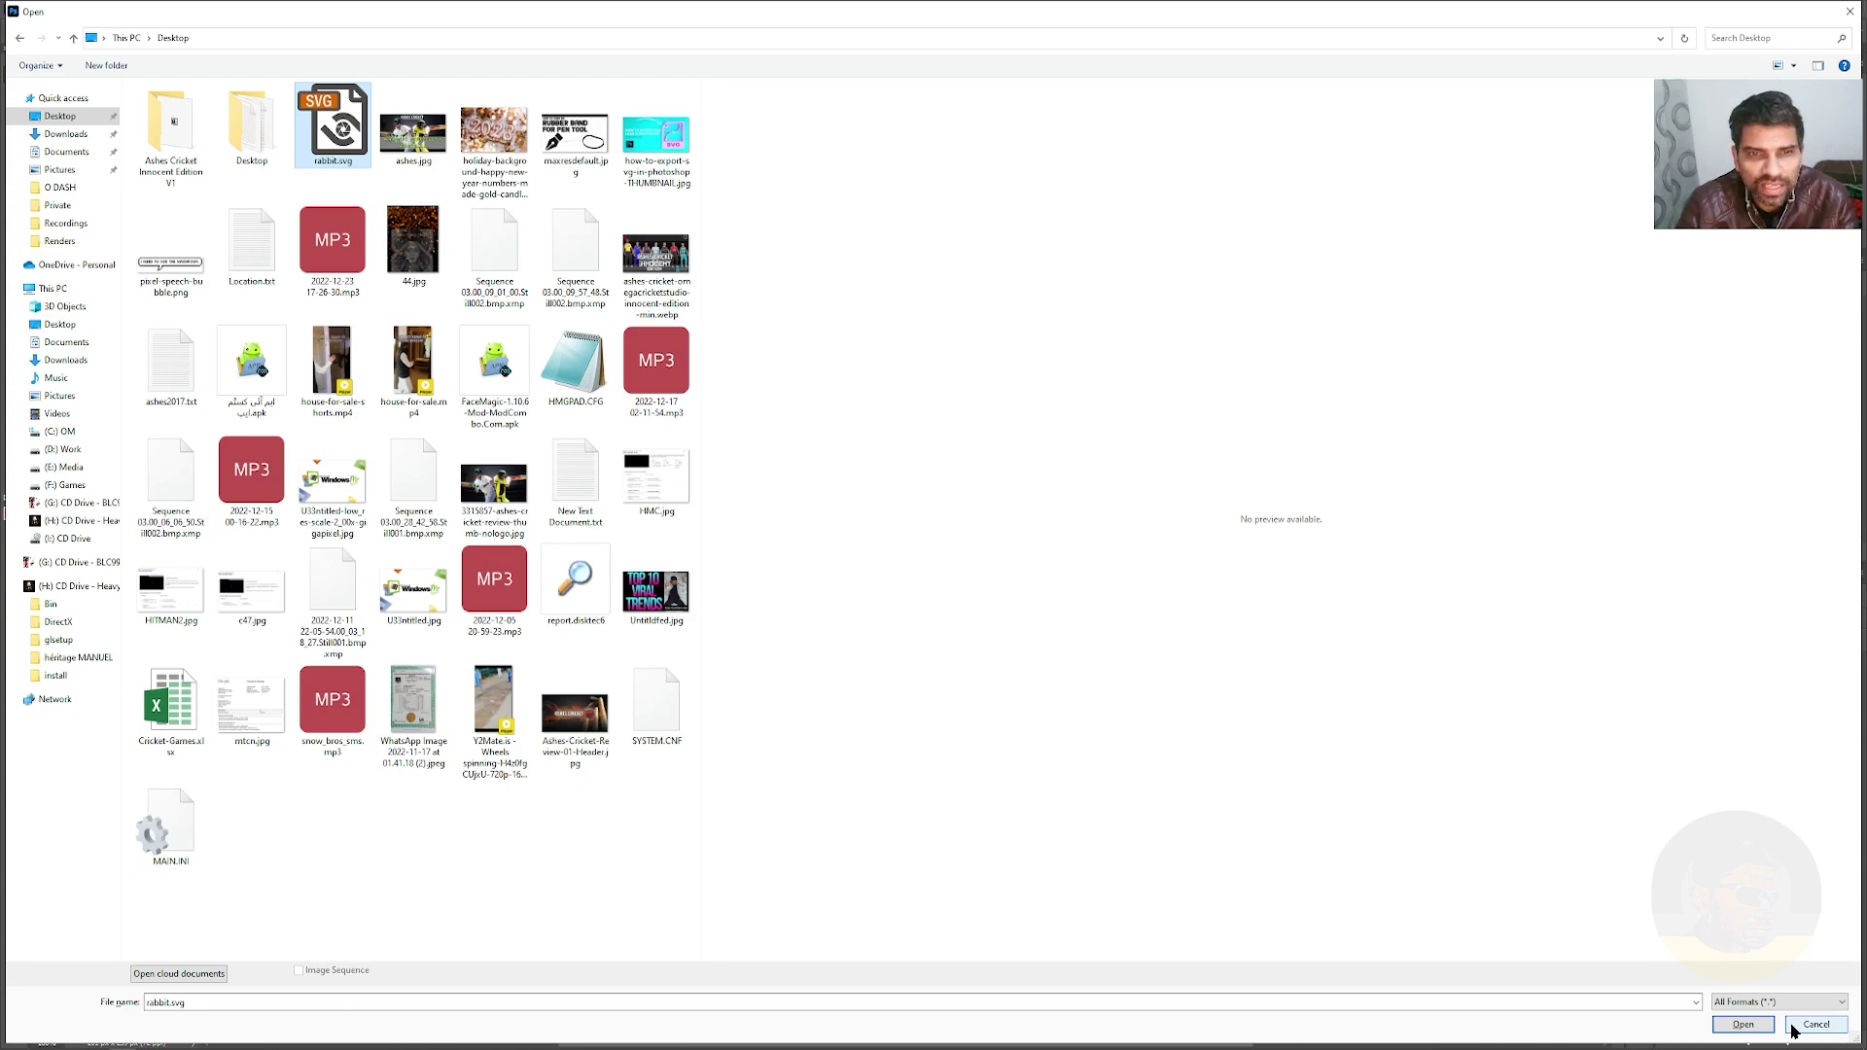
click(1793, 1028)
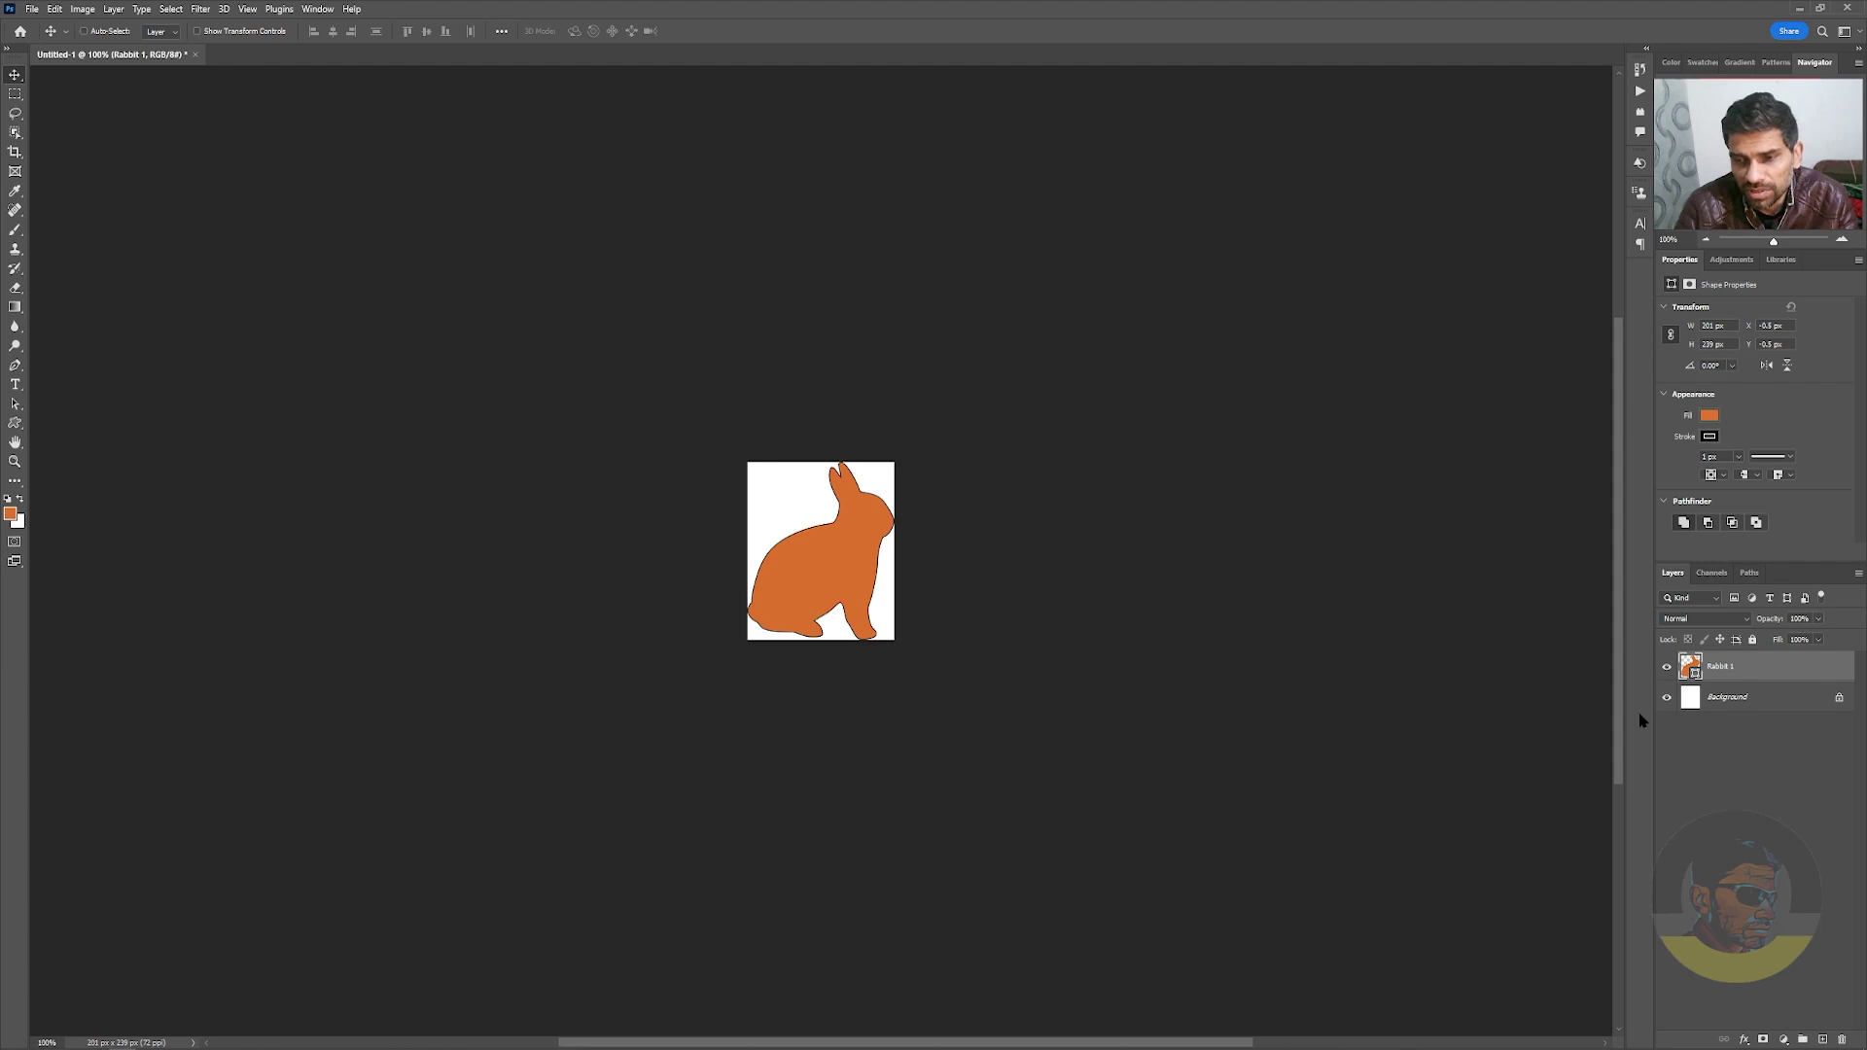
Step: Hide the Background layer and re-export, overwriting rabbit.svg on the Desktop
click(1667, 699)
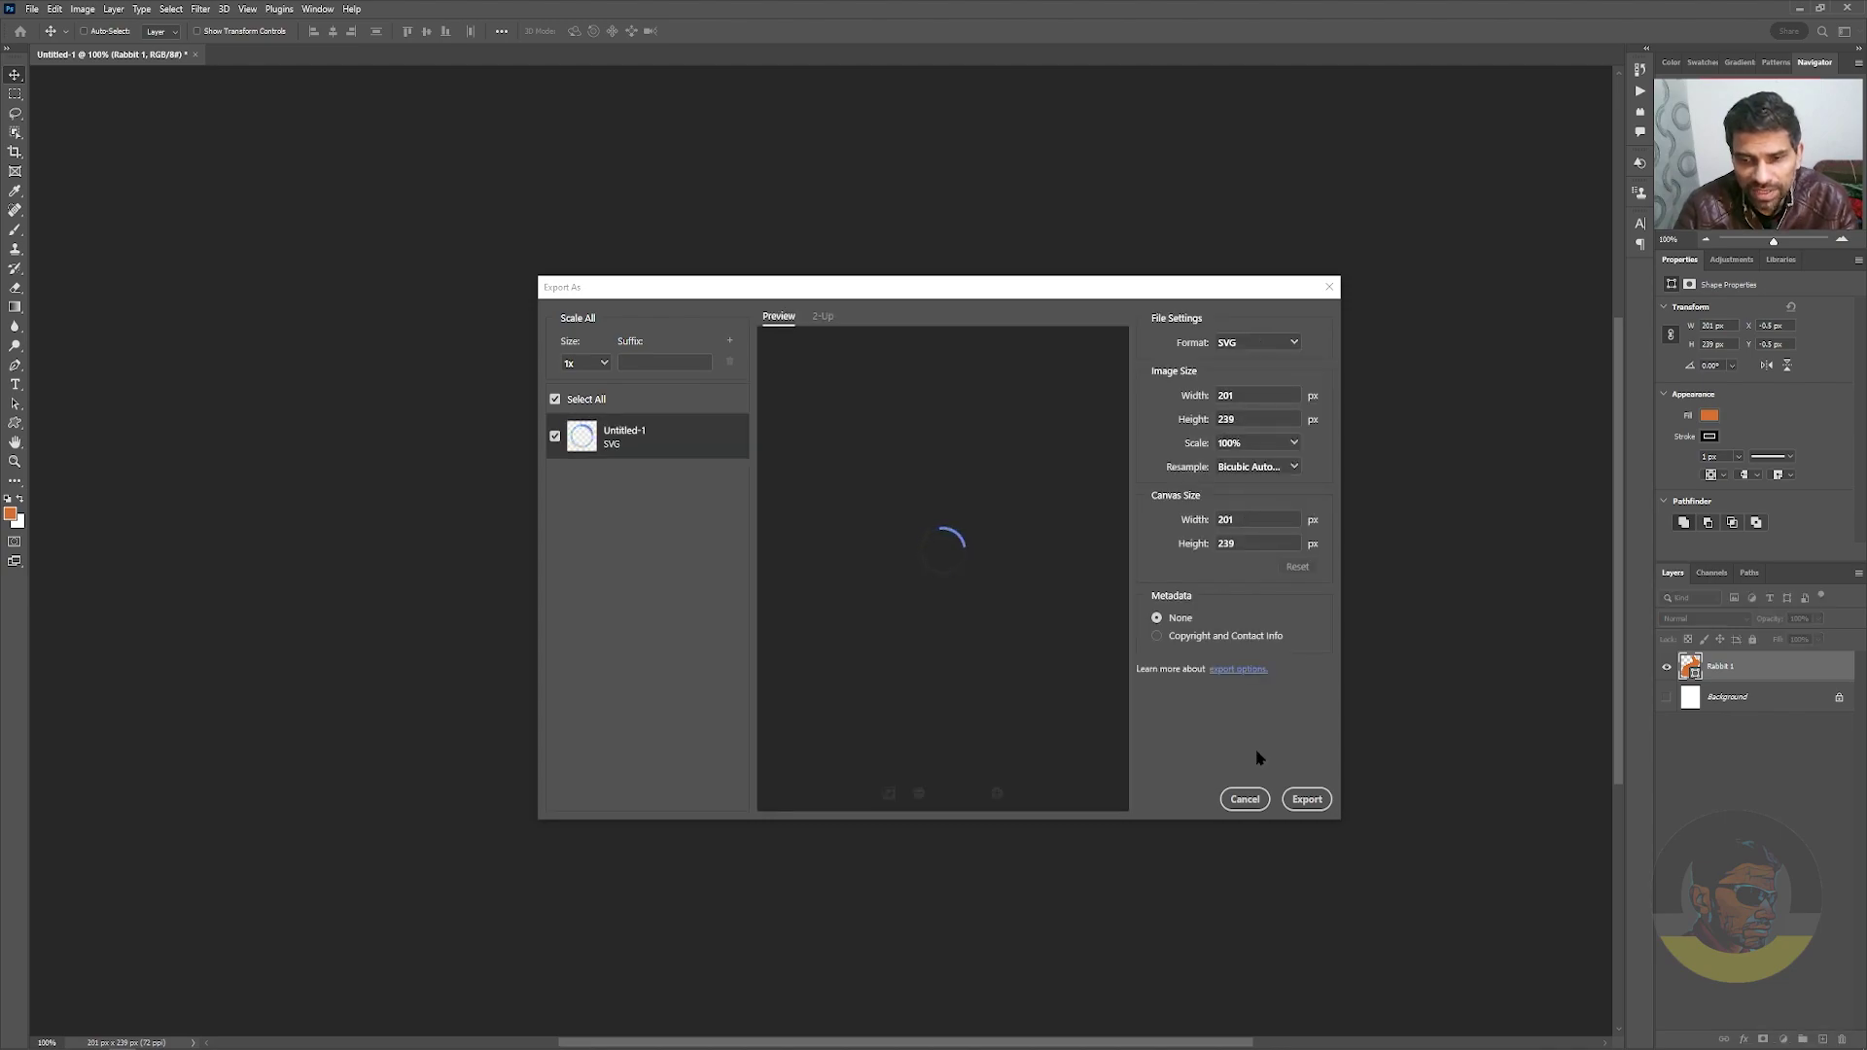
click(1307, 800)
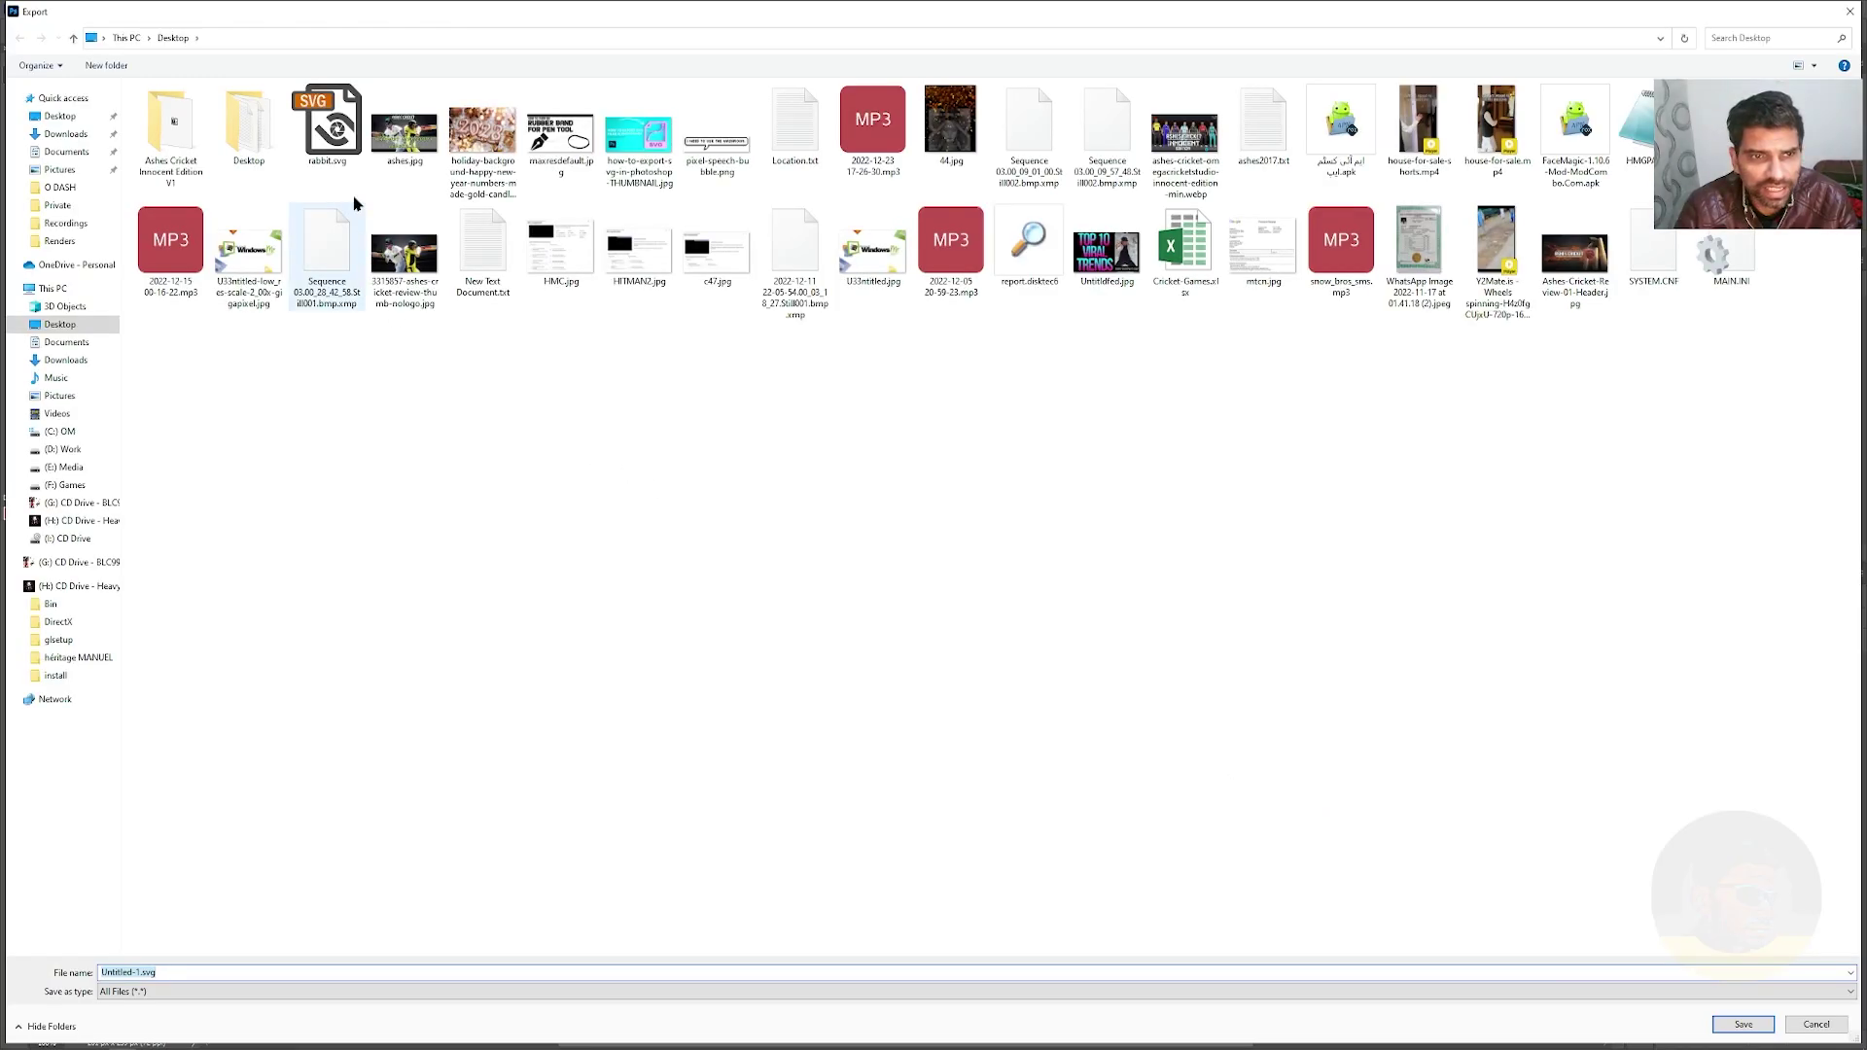
double_click(326, 126)
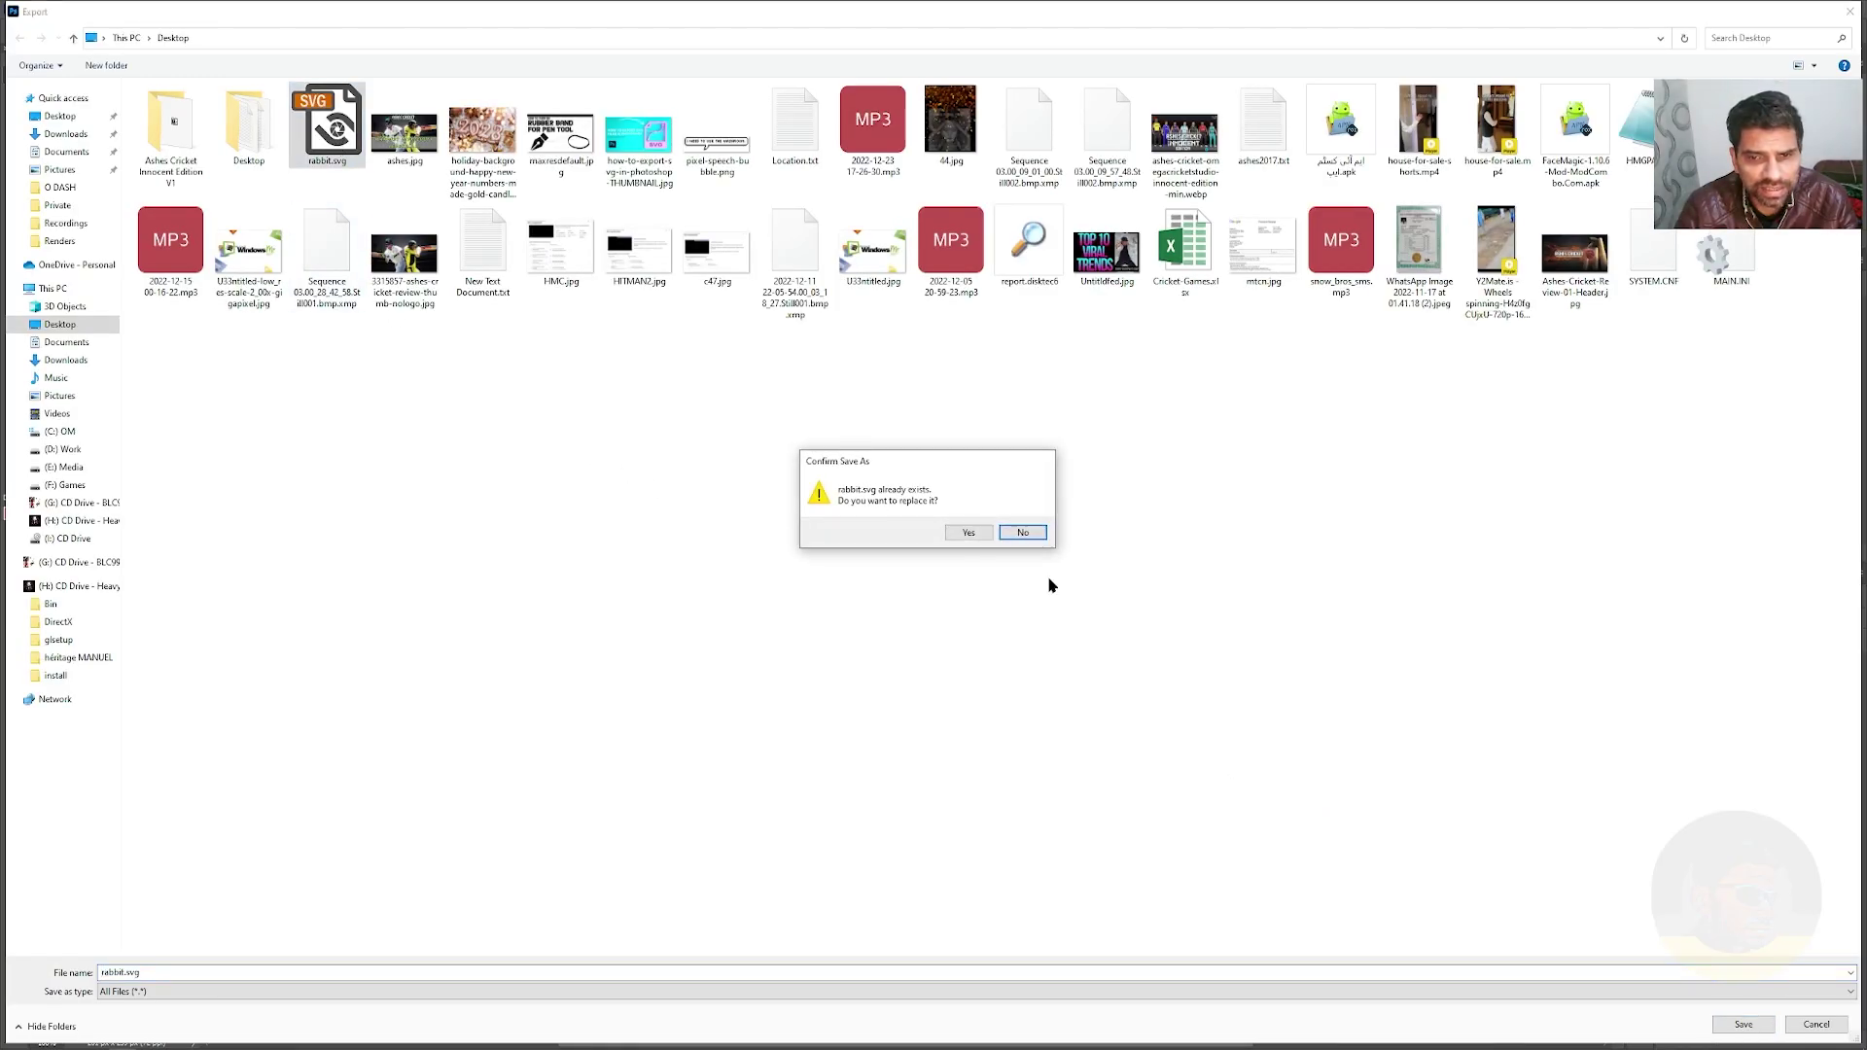
click(967, 532)
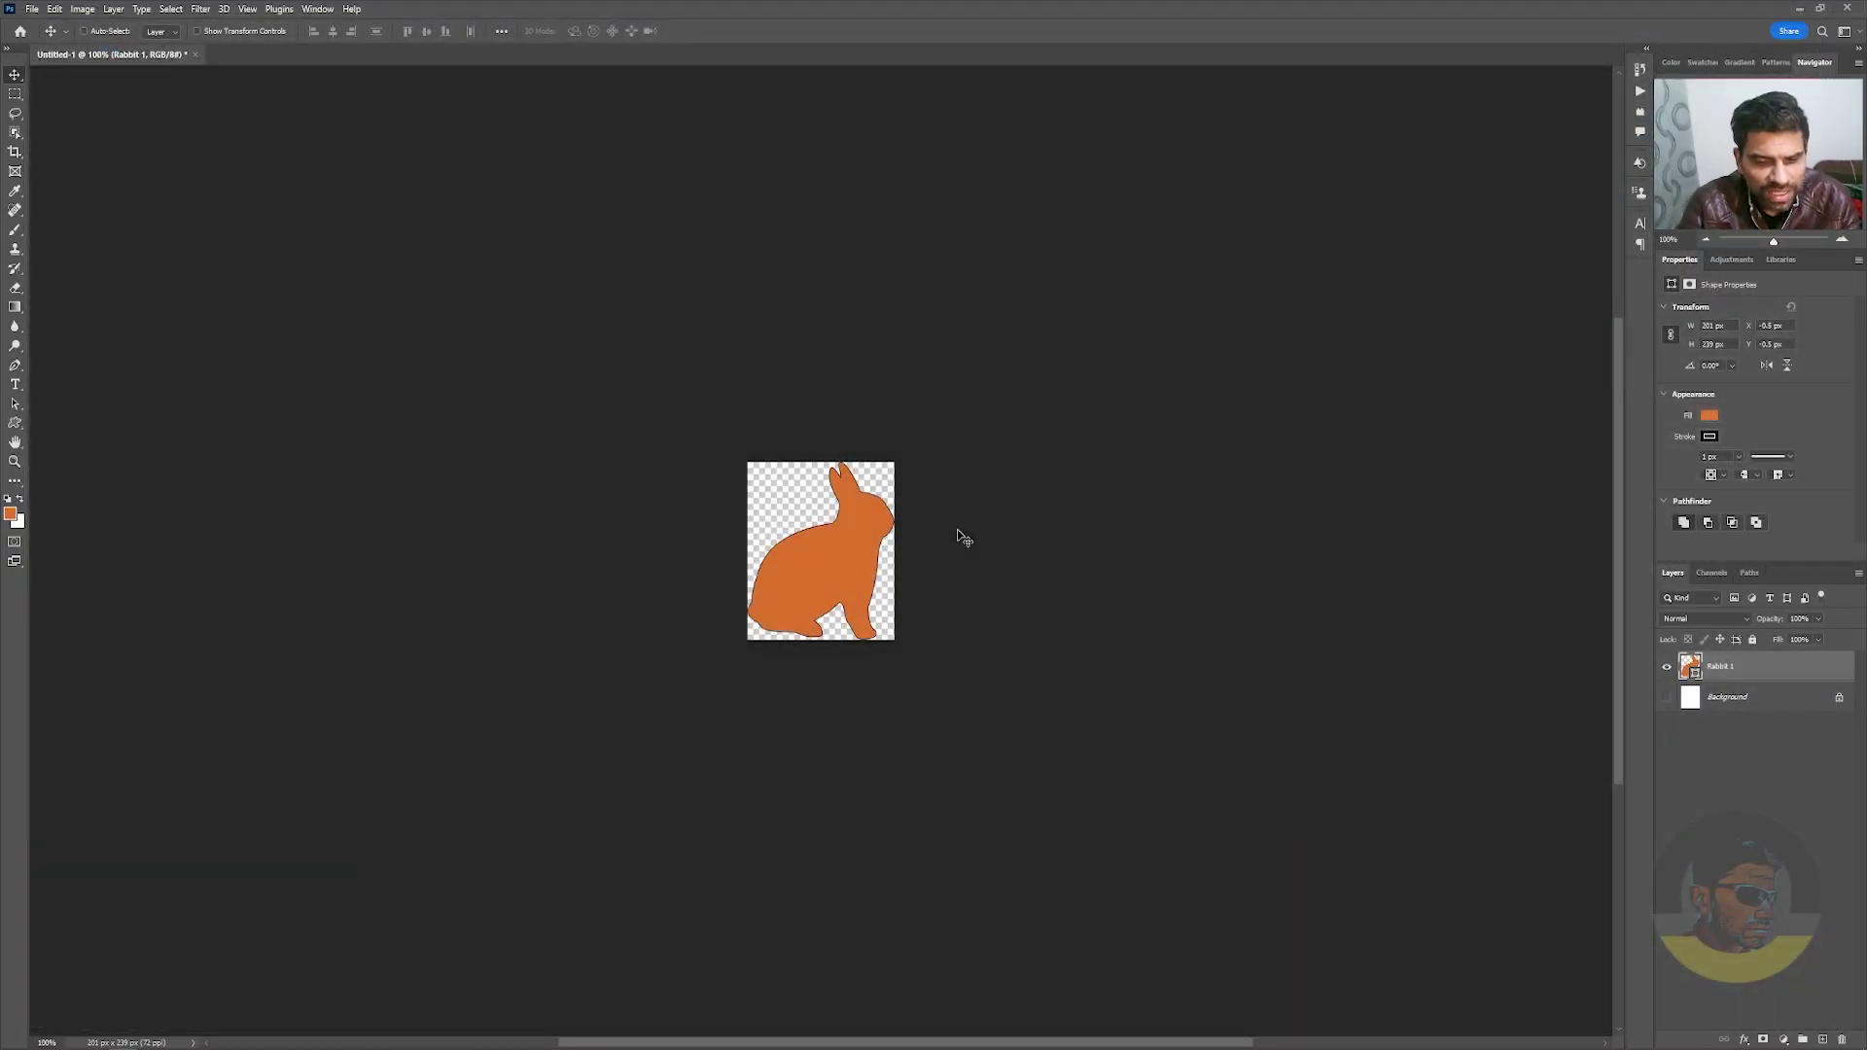
Step: Open rabbit.svg from the Desktop with Ctrl+O
key(ctrl+o)
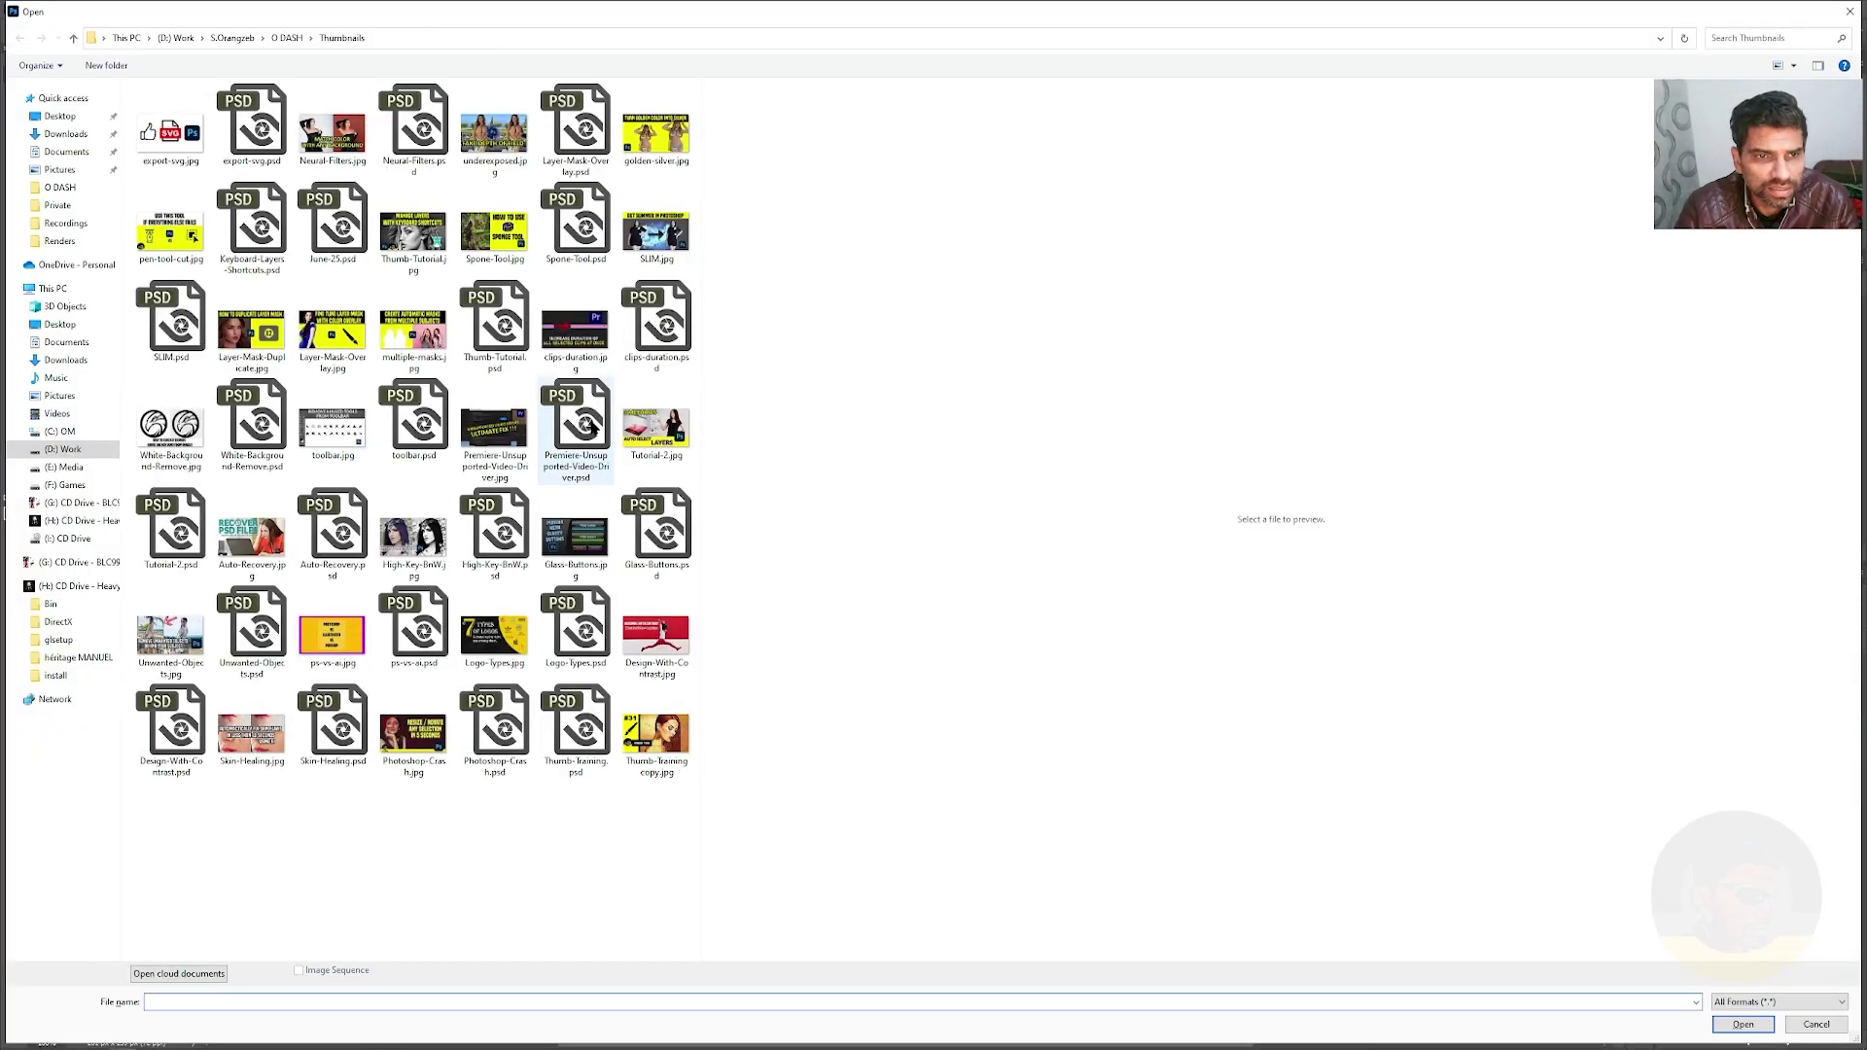
click(59, 118)
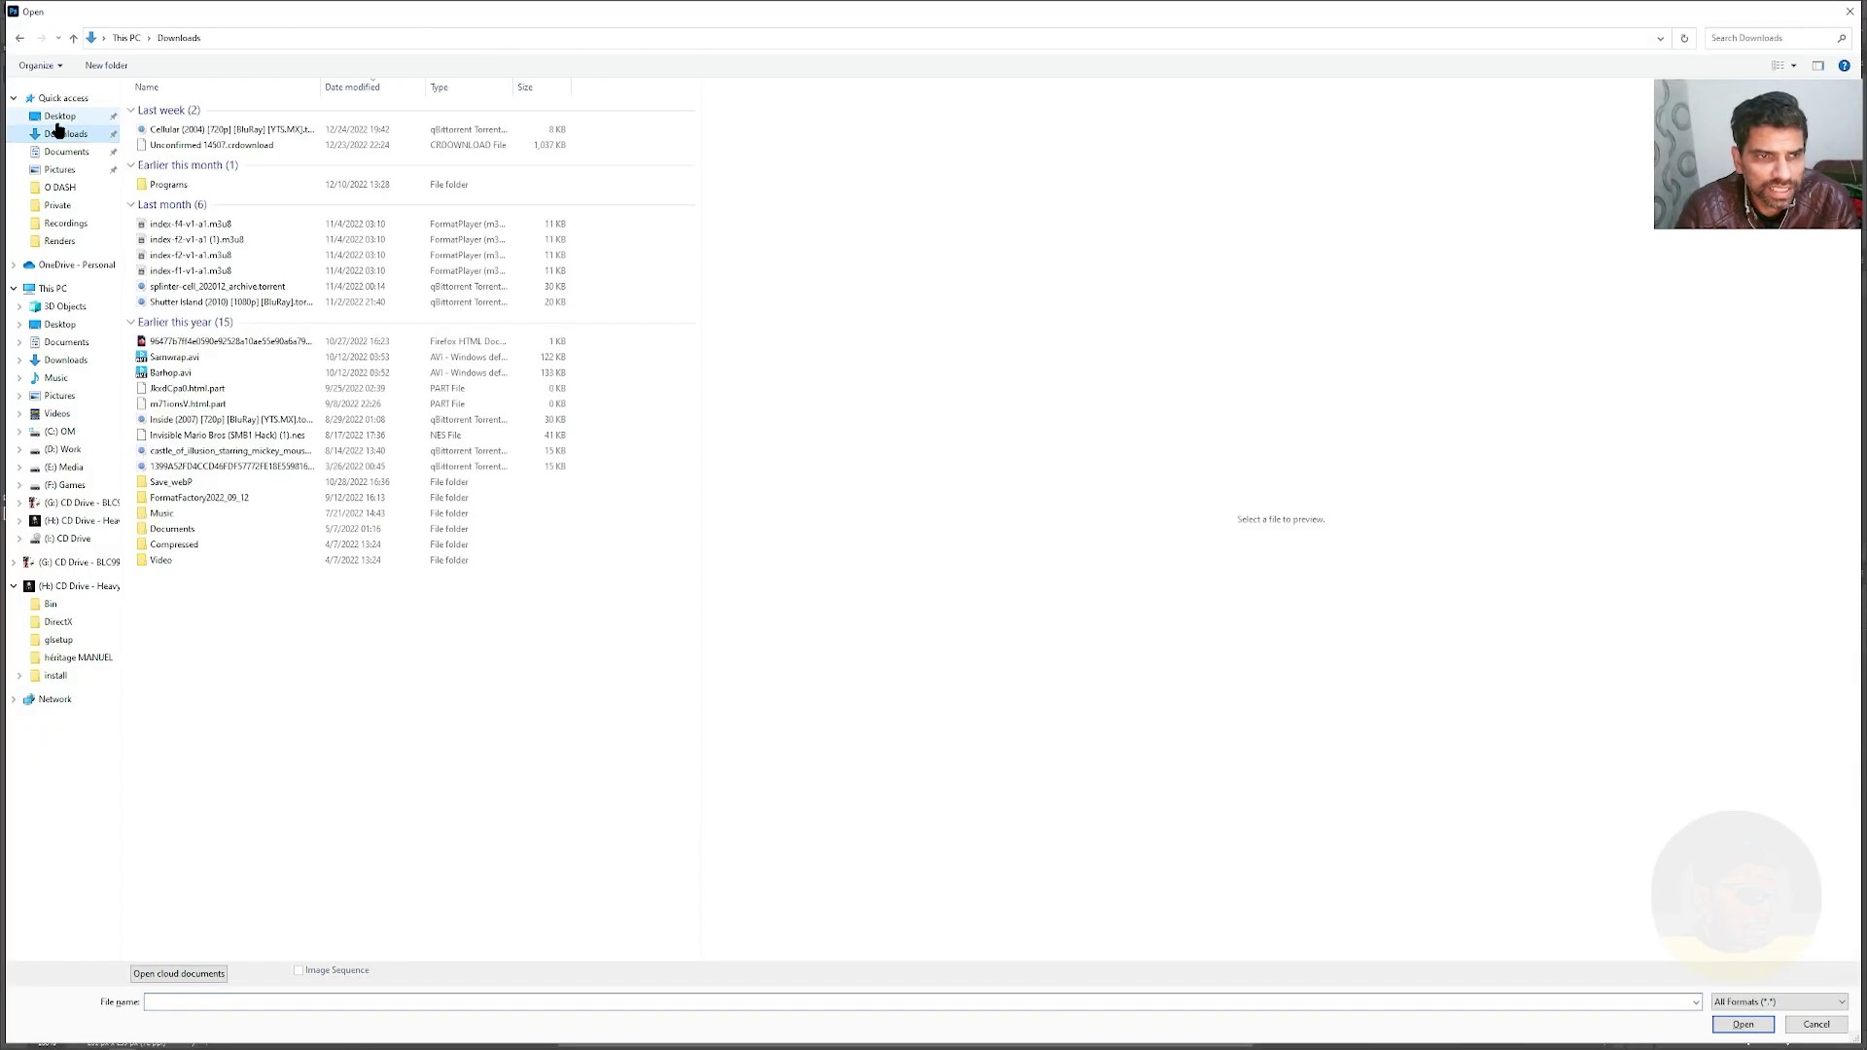
click(333, 125)
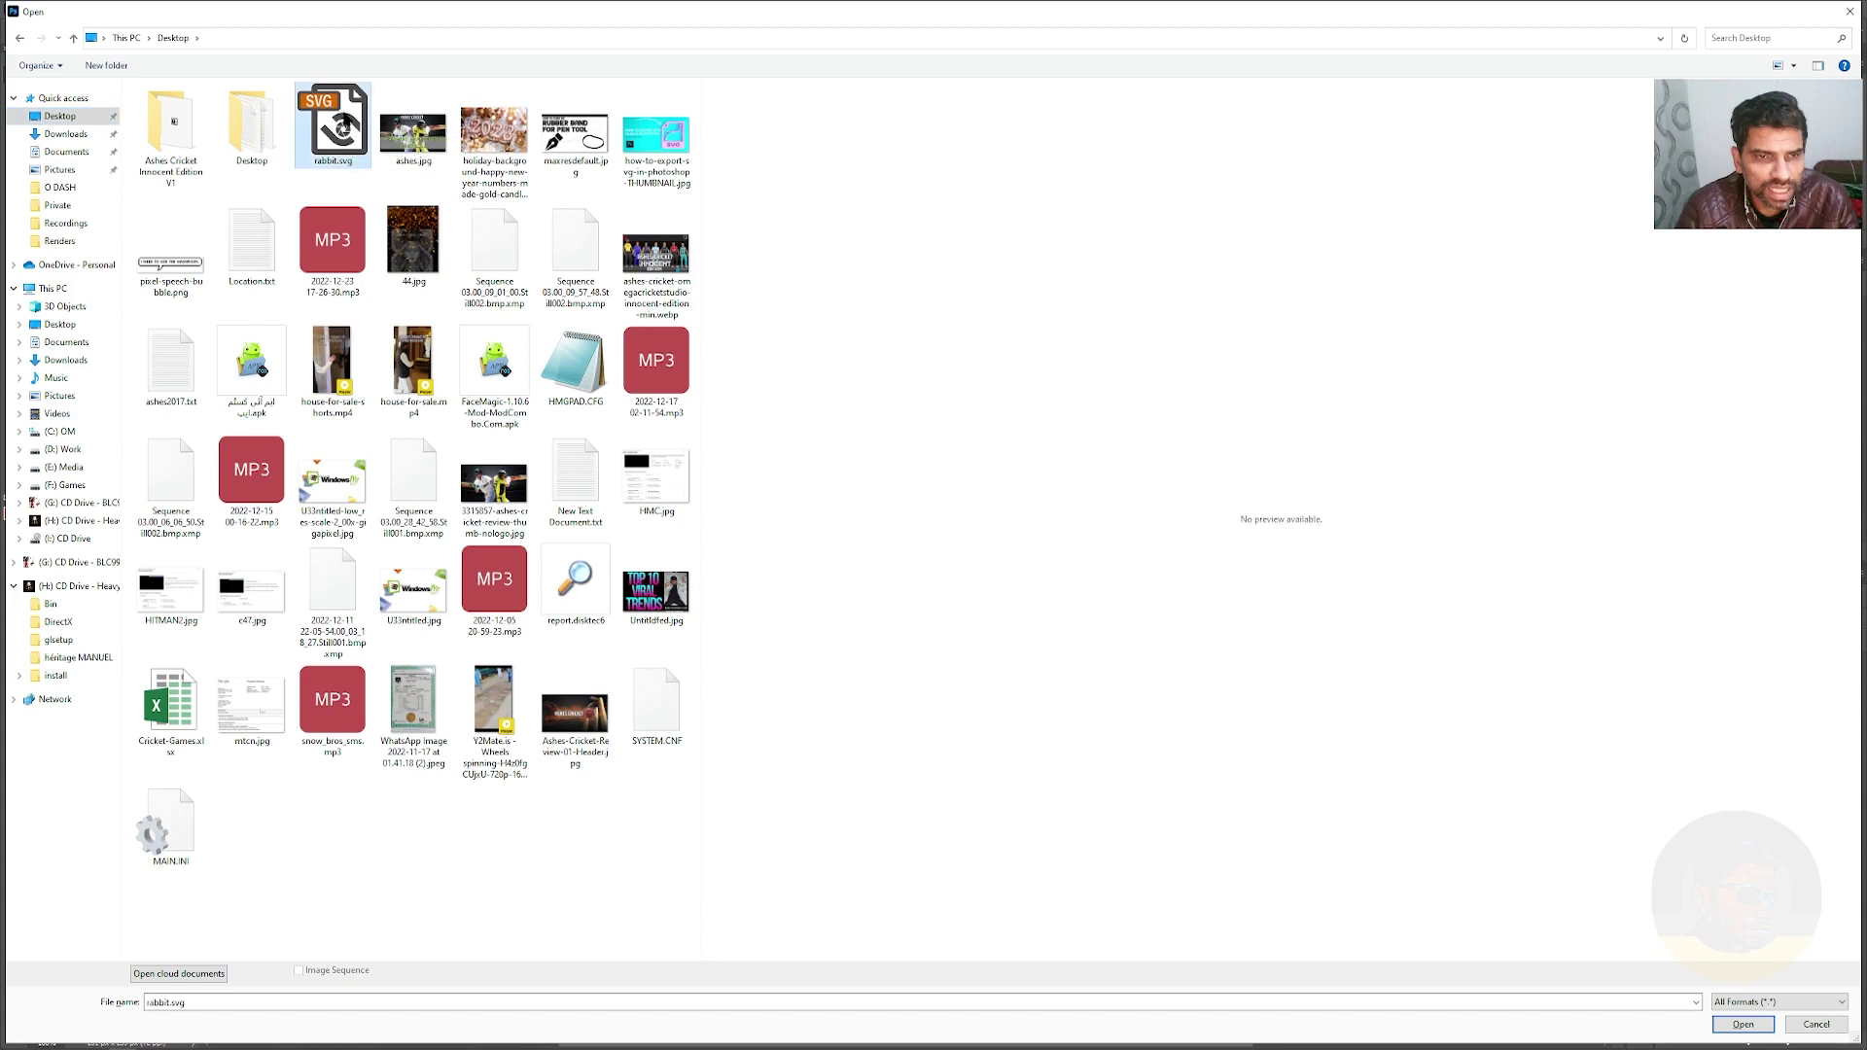
double_click(335, 110)
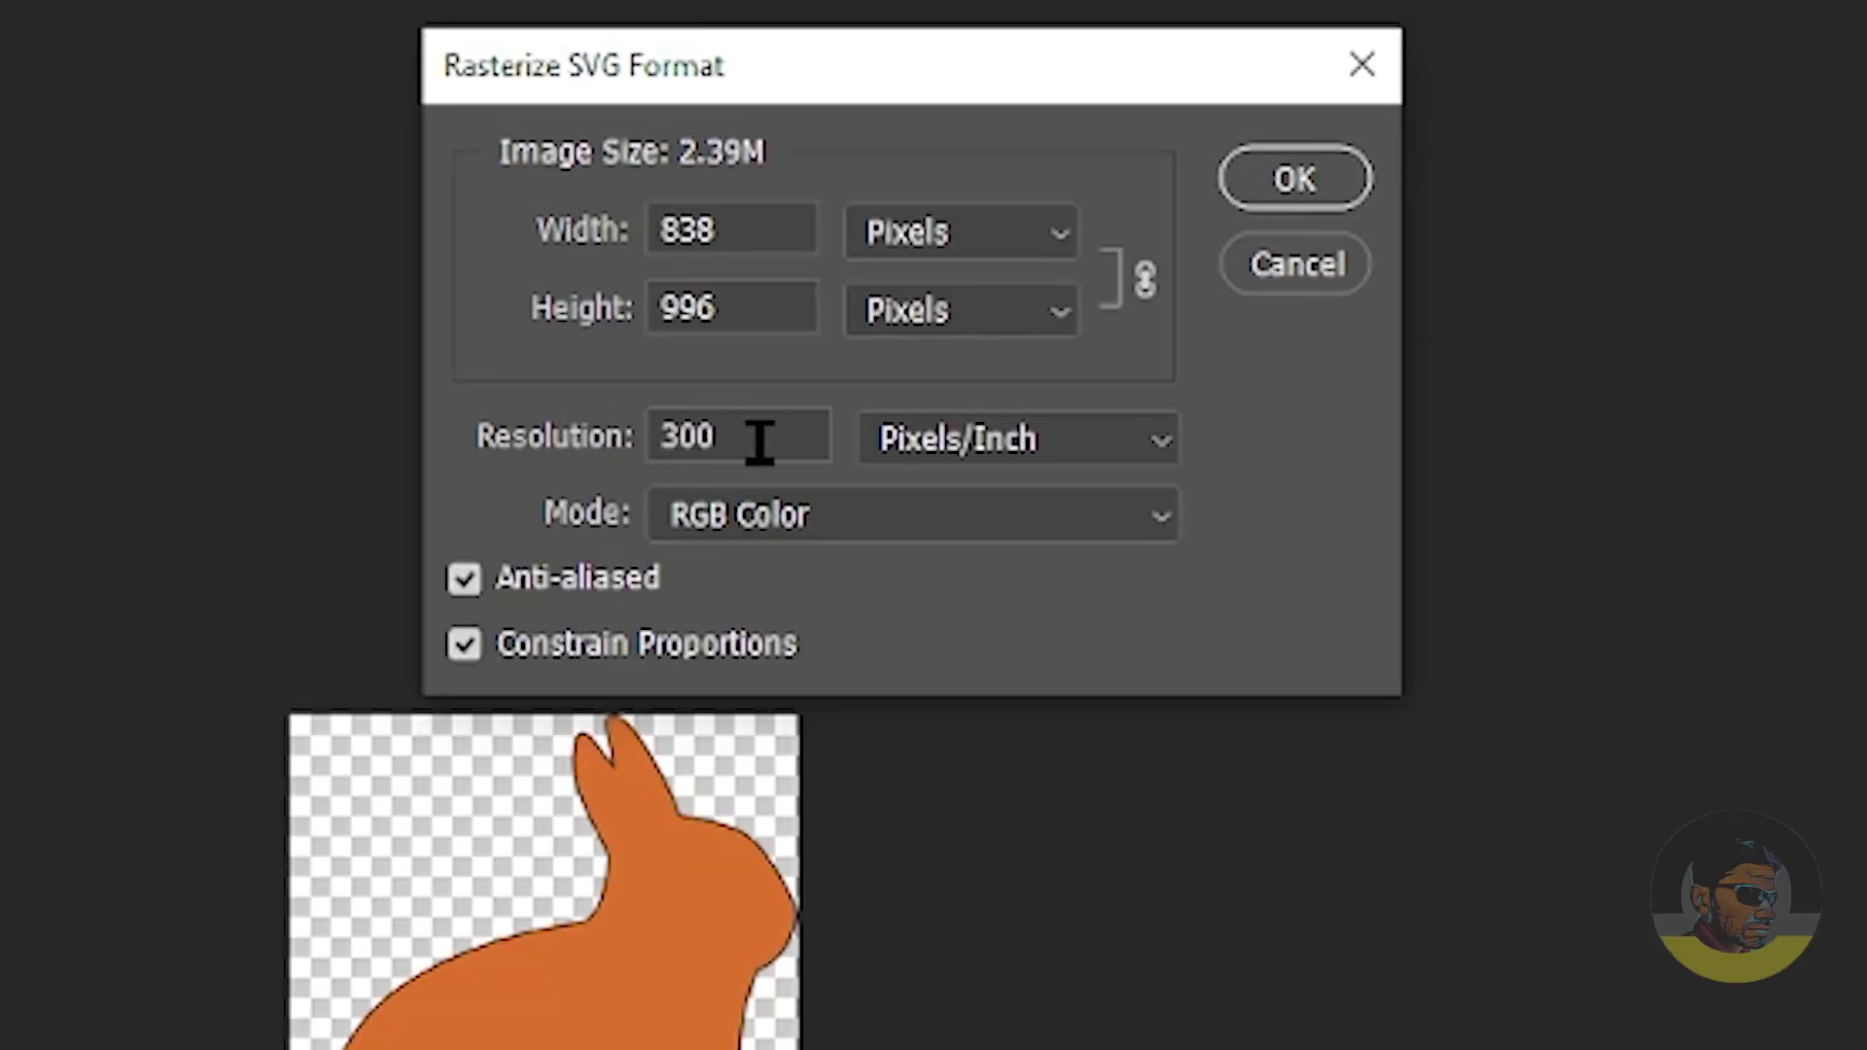
Step: Rasterize the SVG at 300 Pixels/Inch, giving an 838 × 996 px document
drag(761, 442, 667, 441)
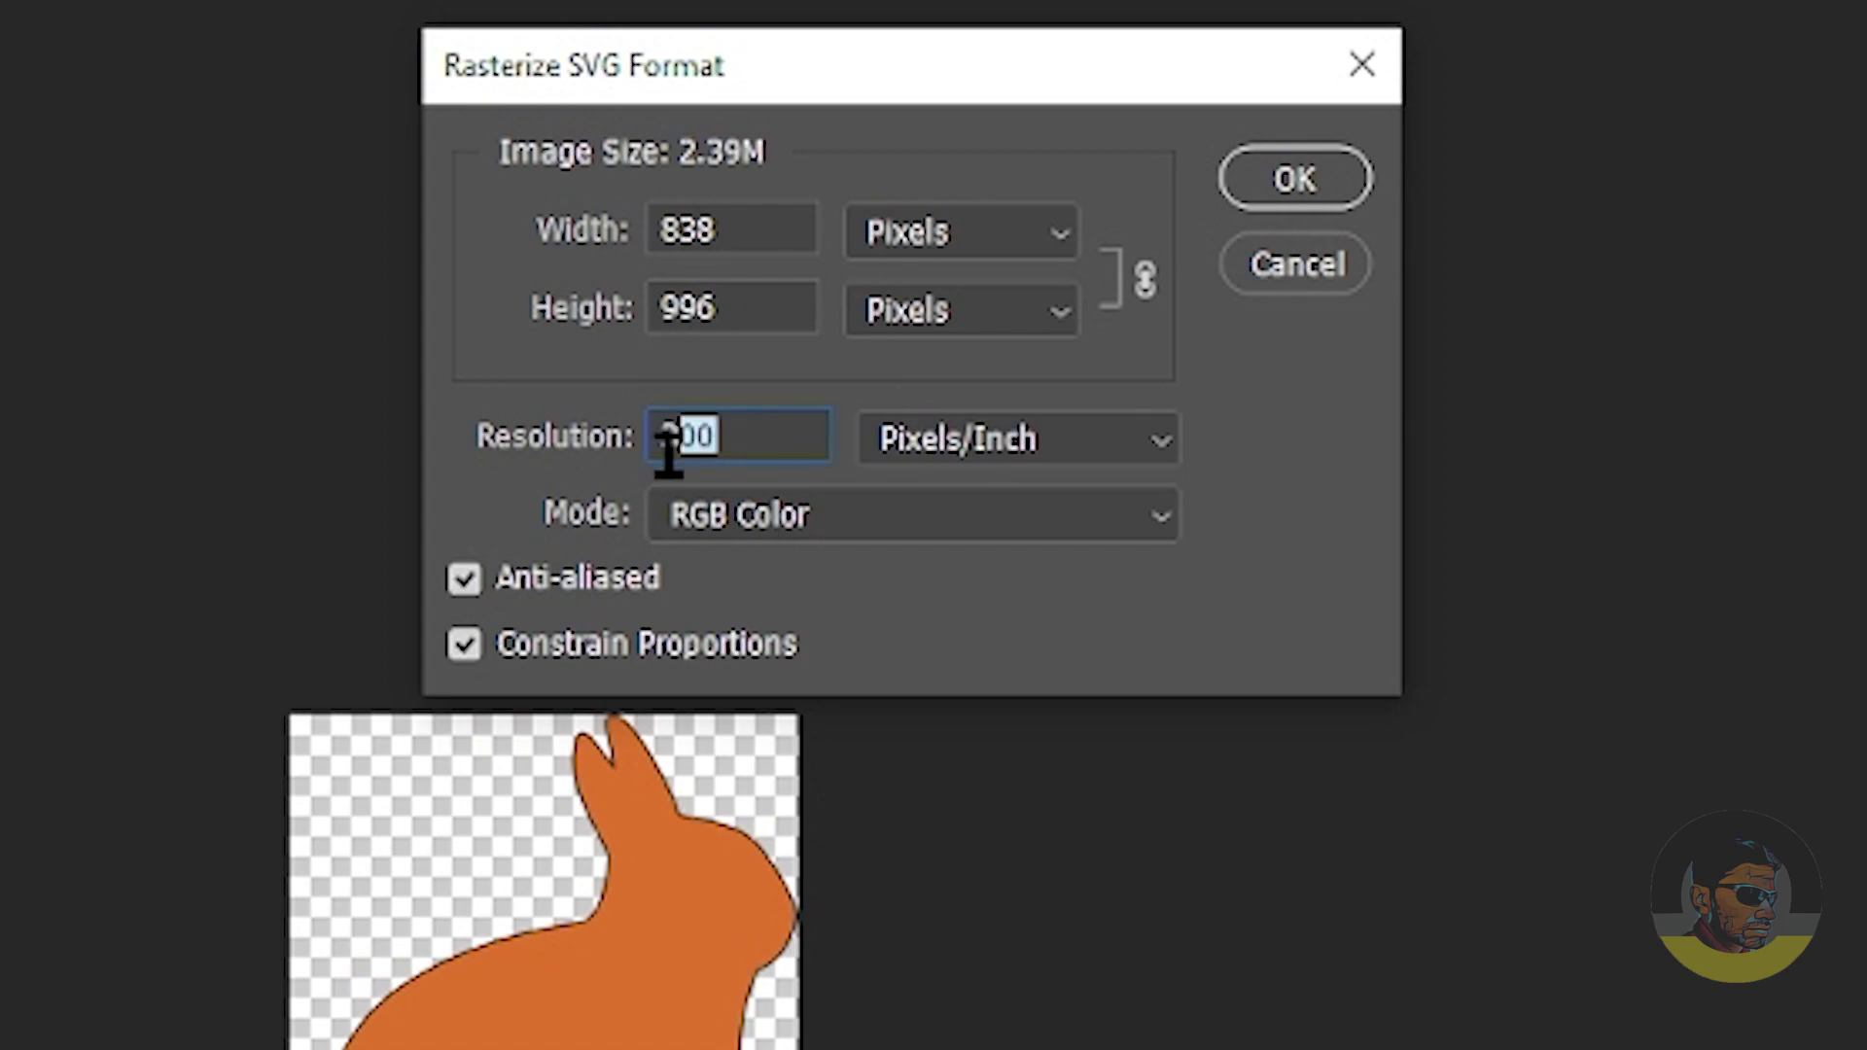
click(750, 446)
drag(762, 441, 650, 464)
click(1263, 208)
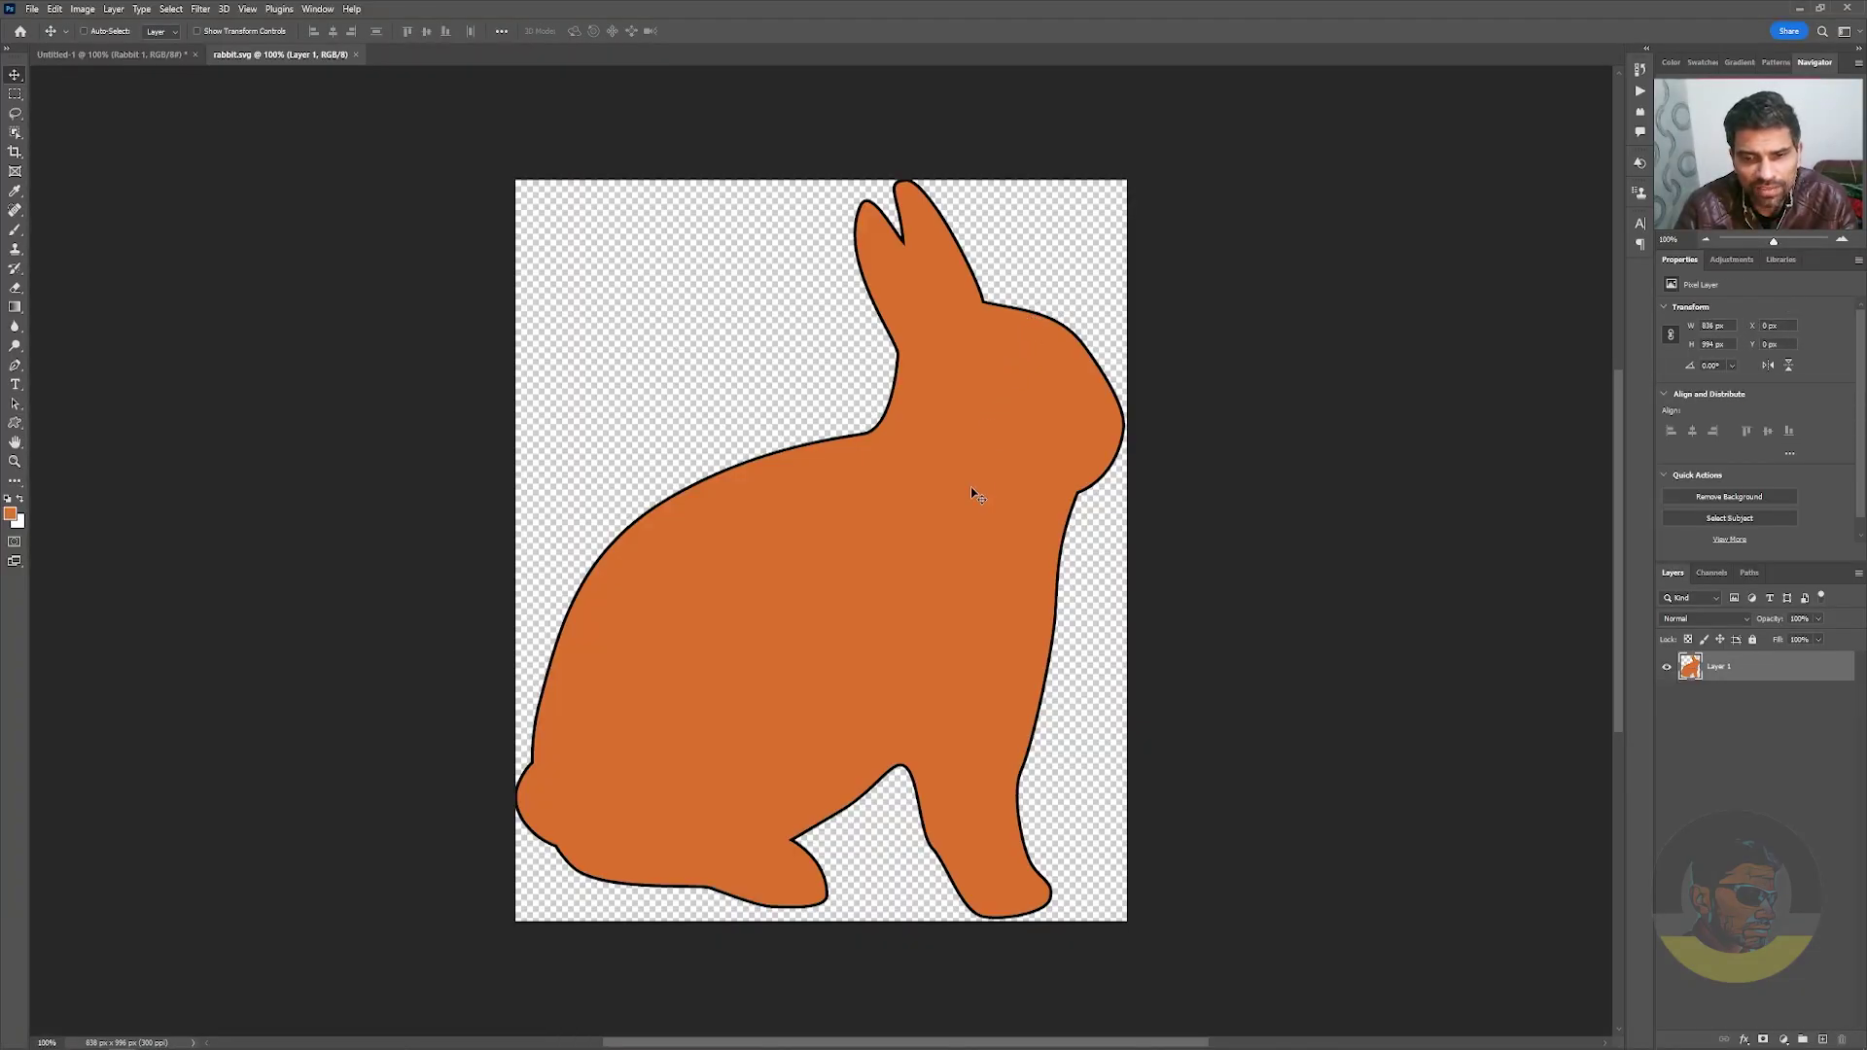